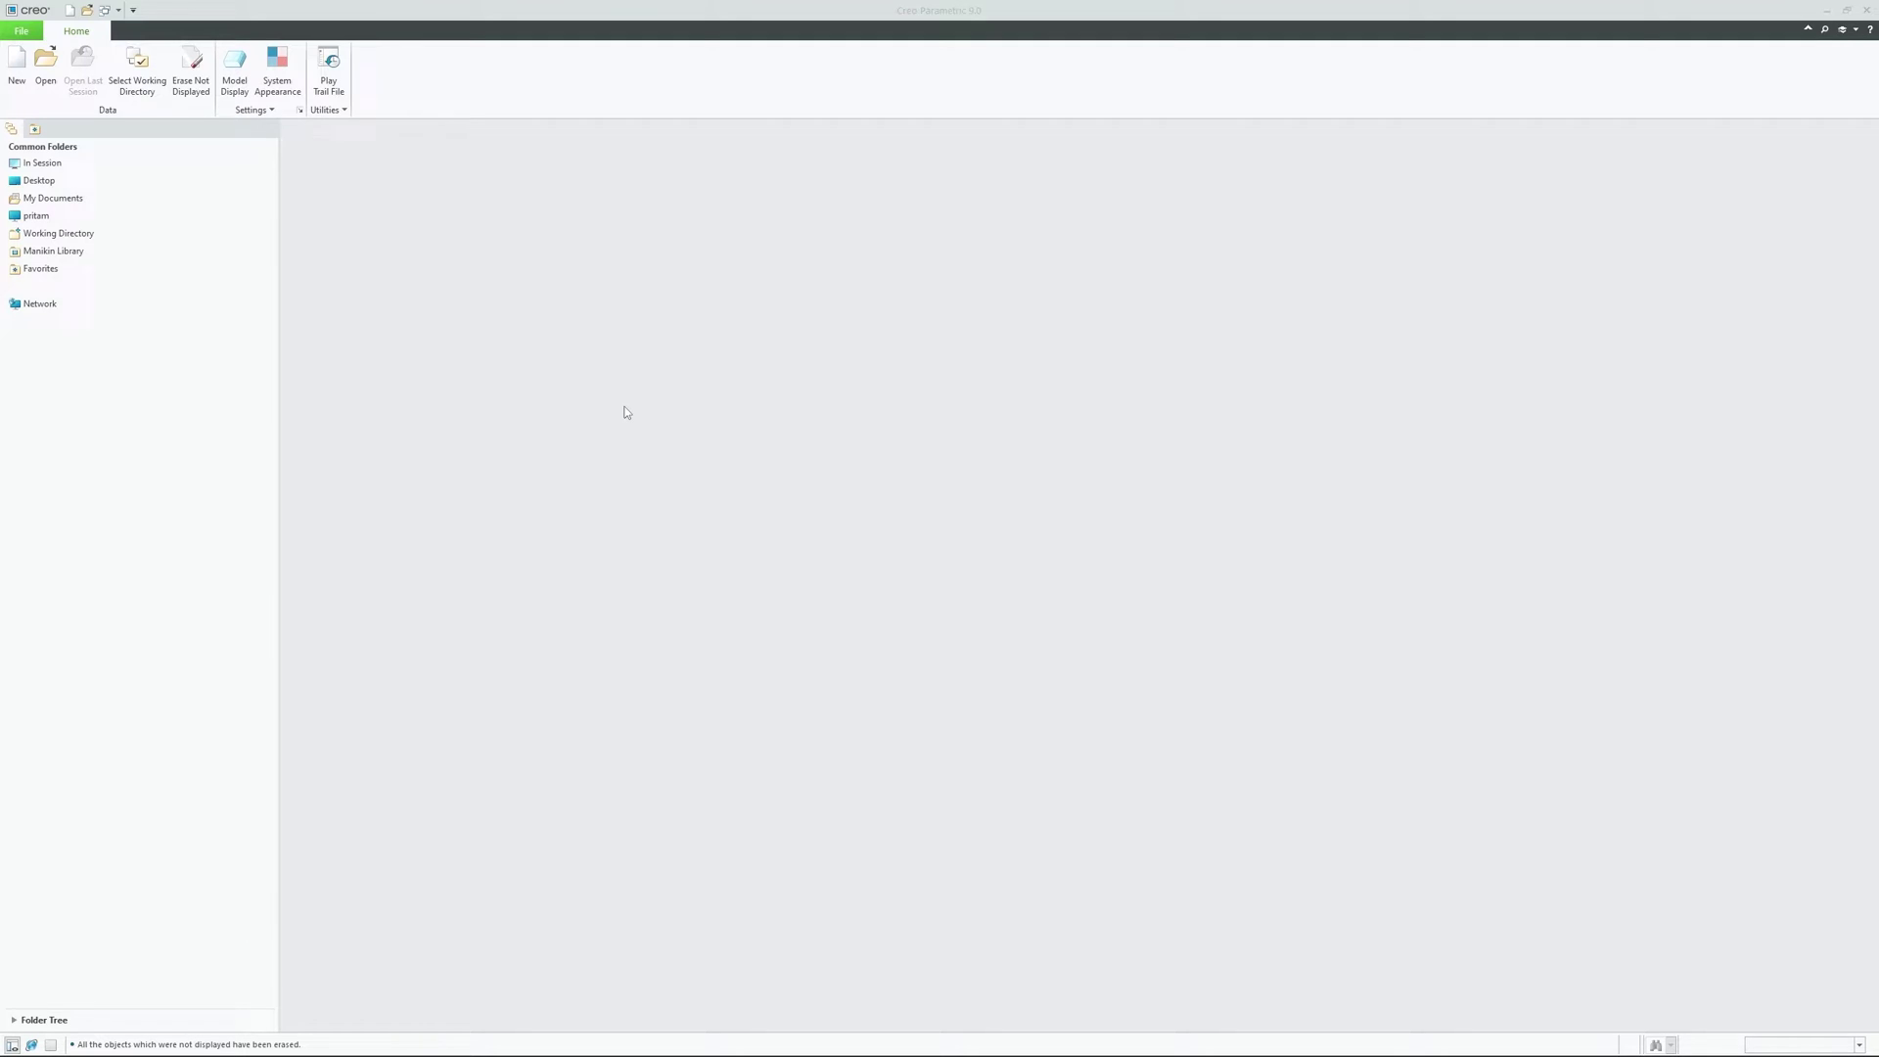
Import motor.igs from the Desktop as part MOTOR, using All Files and no template
{"action": "left_click", "coordinate": [46, 63]}
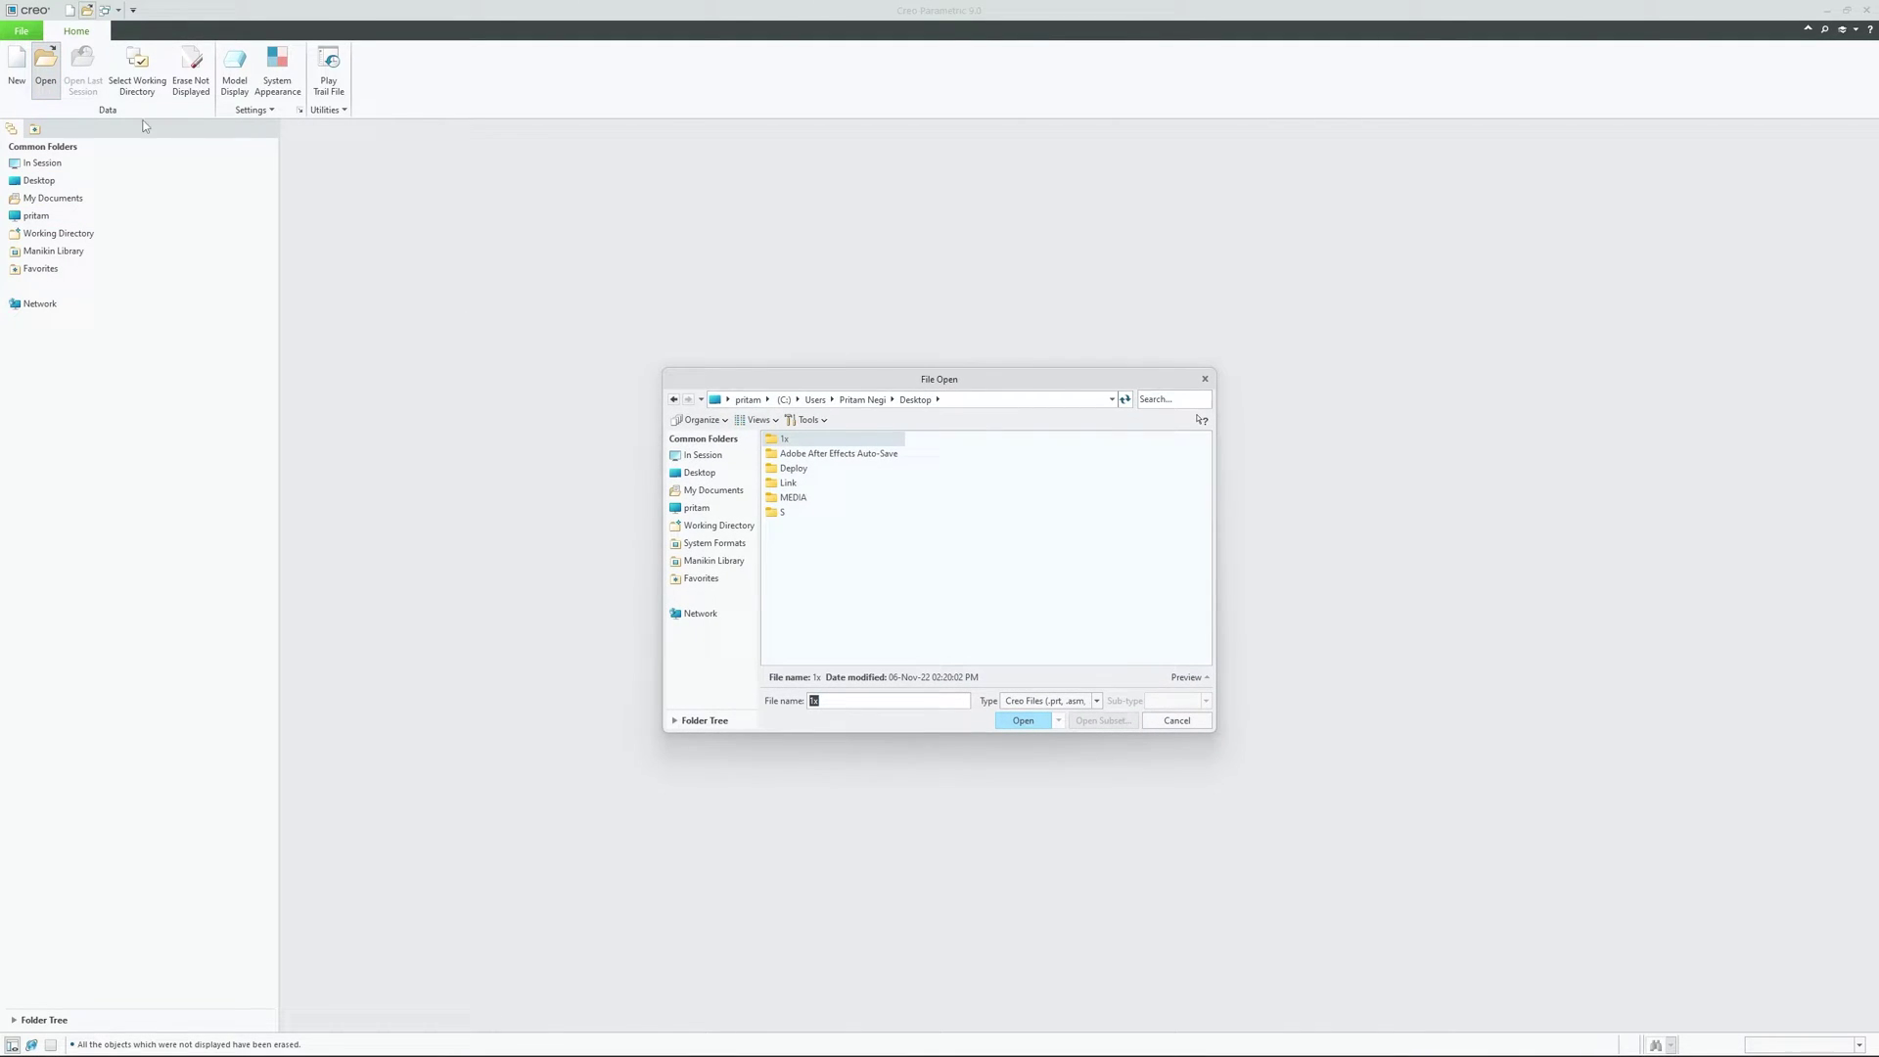
{"action": "left_click", "coordinate": [1074, 704]}
{"action": "left_click", "coordinate": [809, 186]}
{"action": "left_click", "coordinate": [800, 542]}
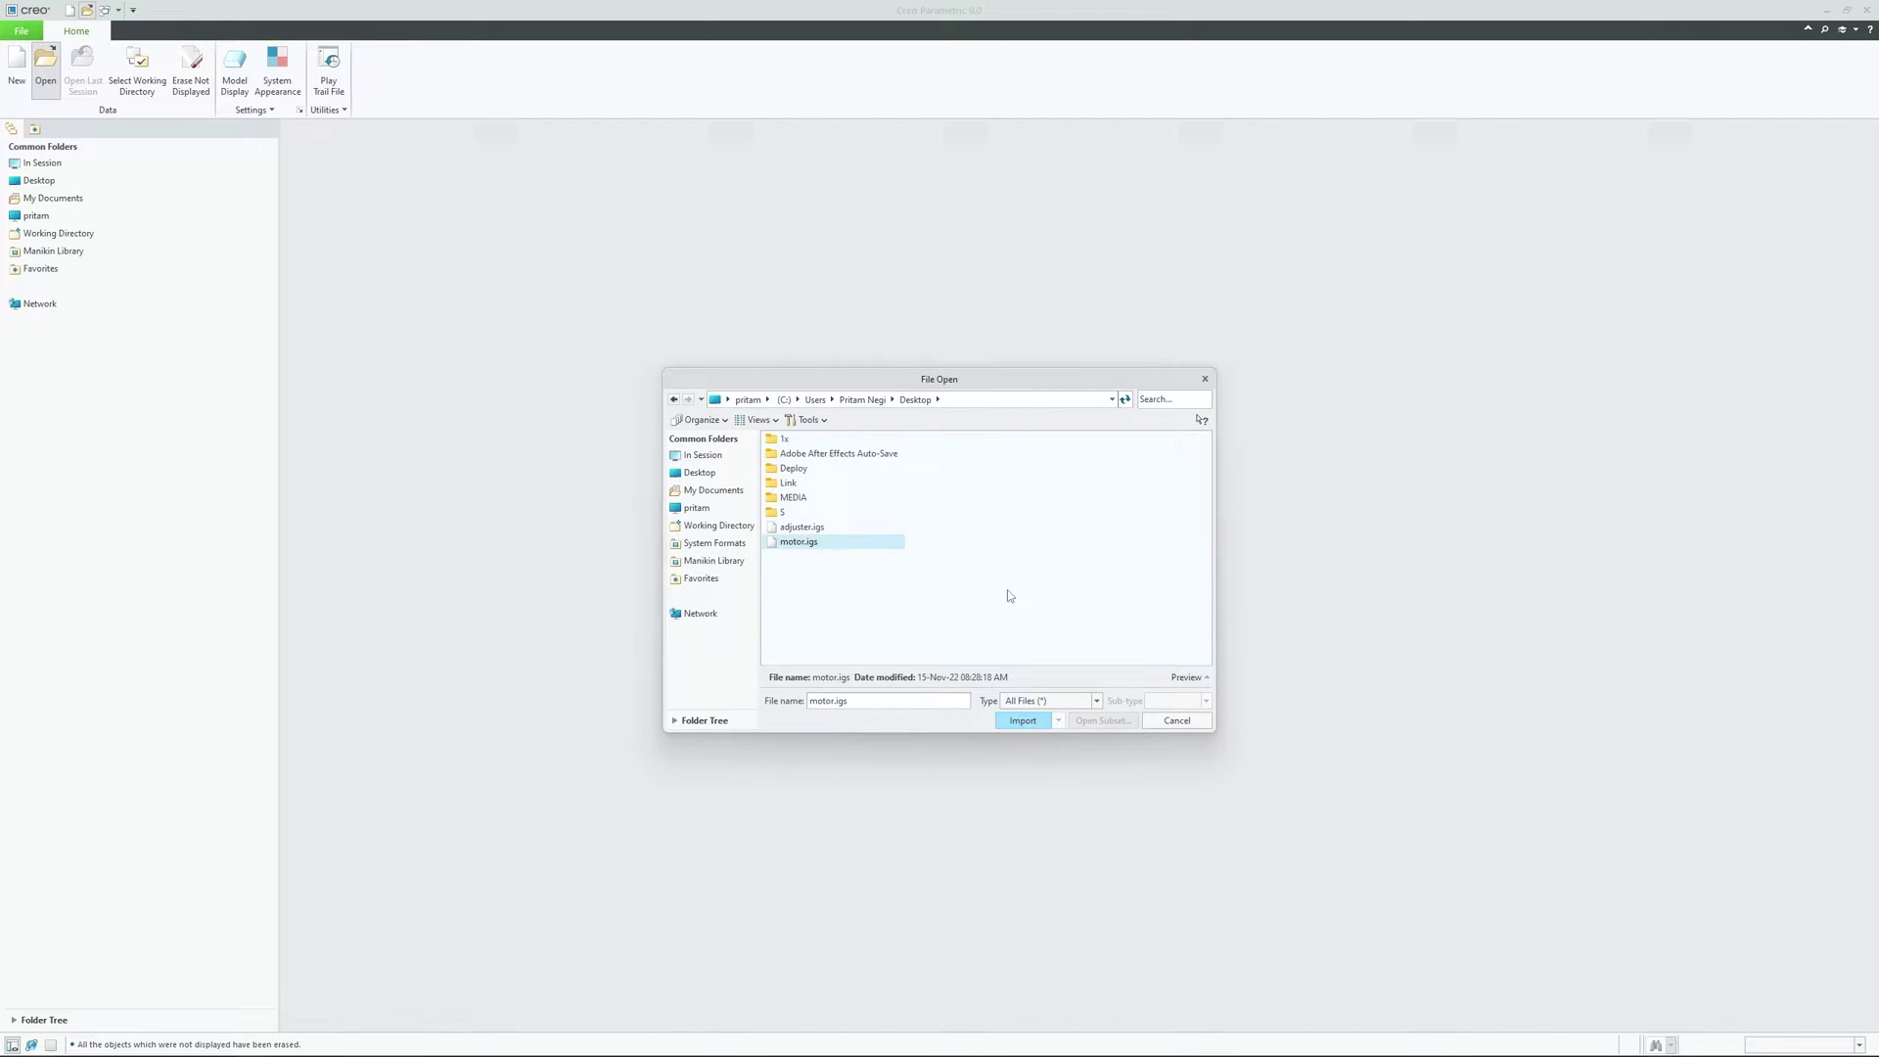
{"action": "left_click", "coordinate": [1035, 724]}
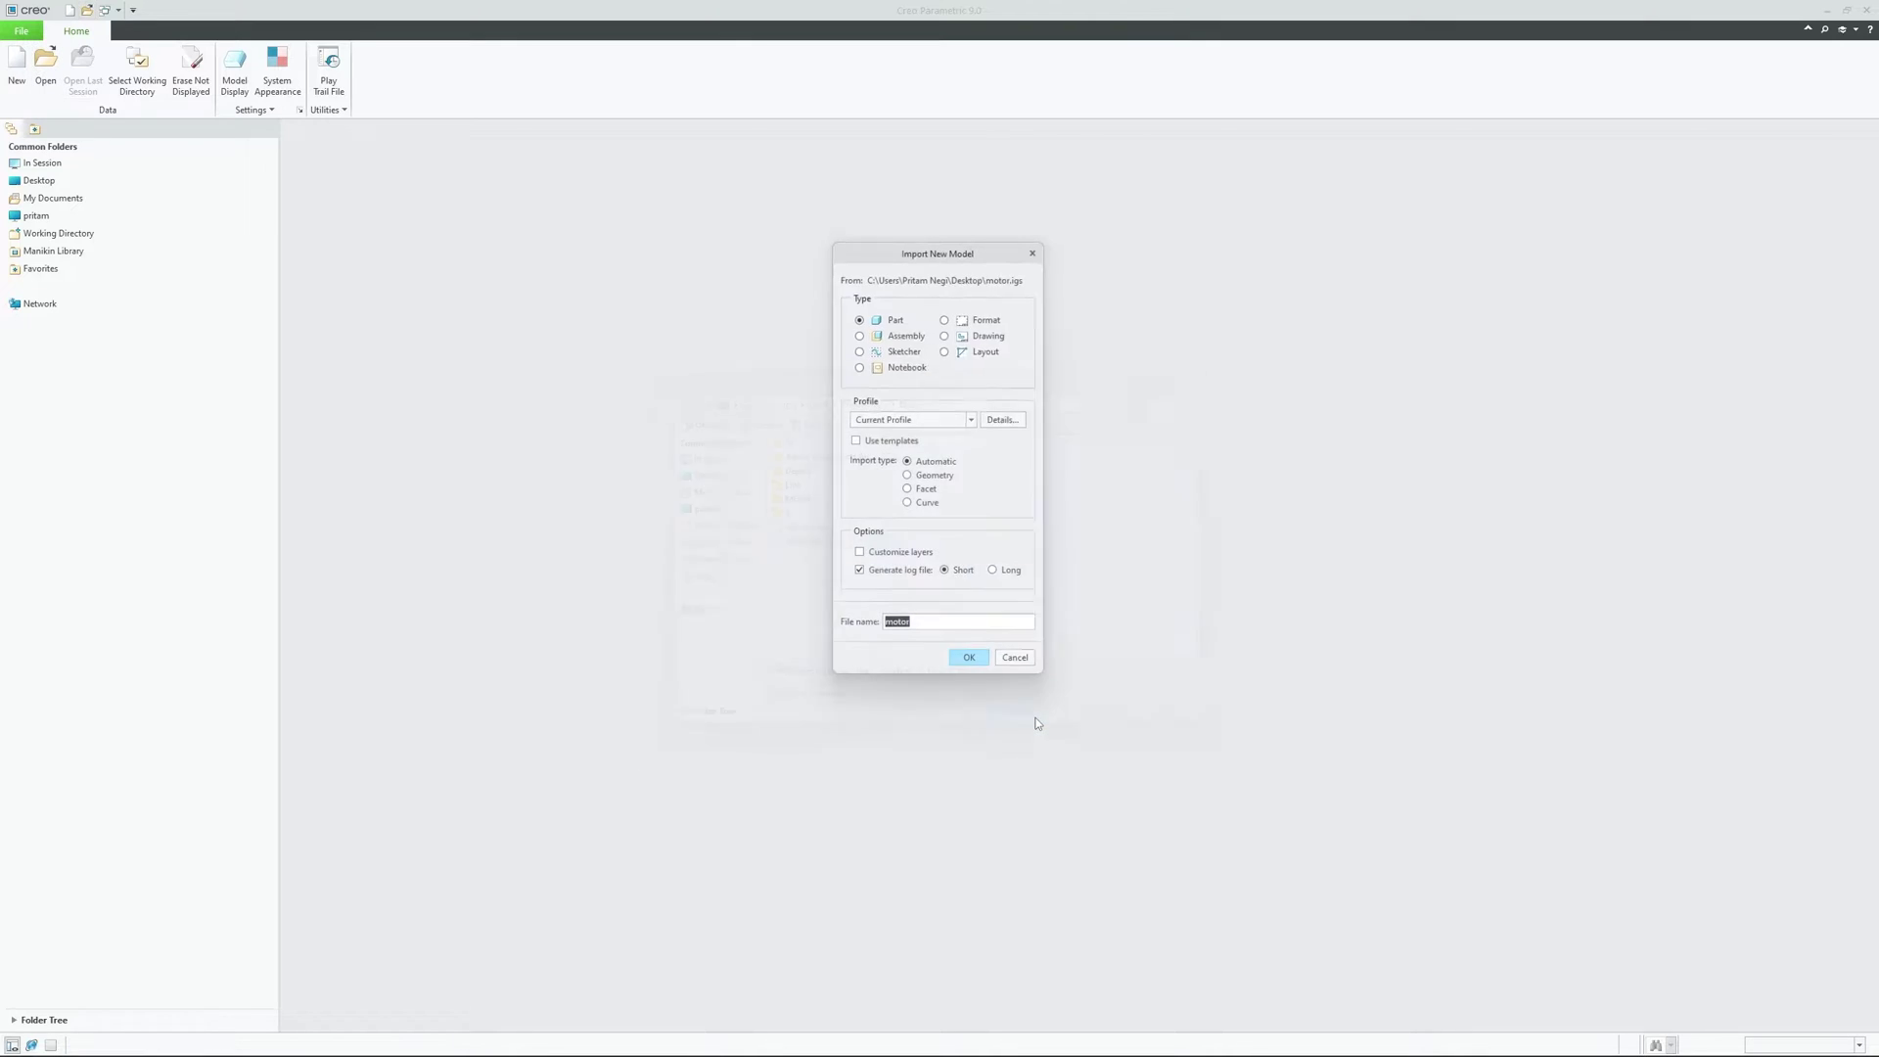
{"action": "left_click", "coordinate": [969, 661]}
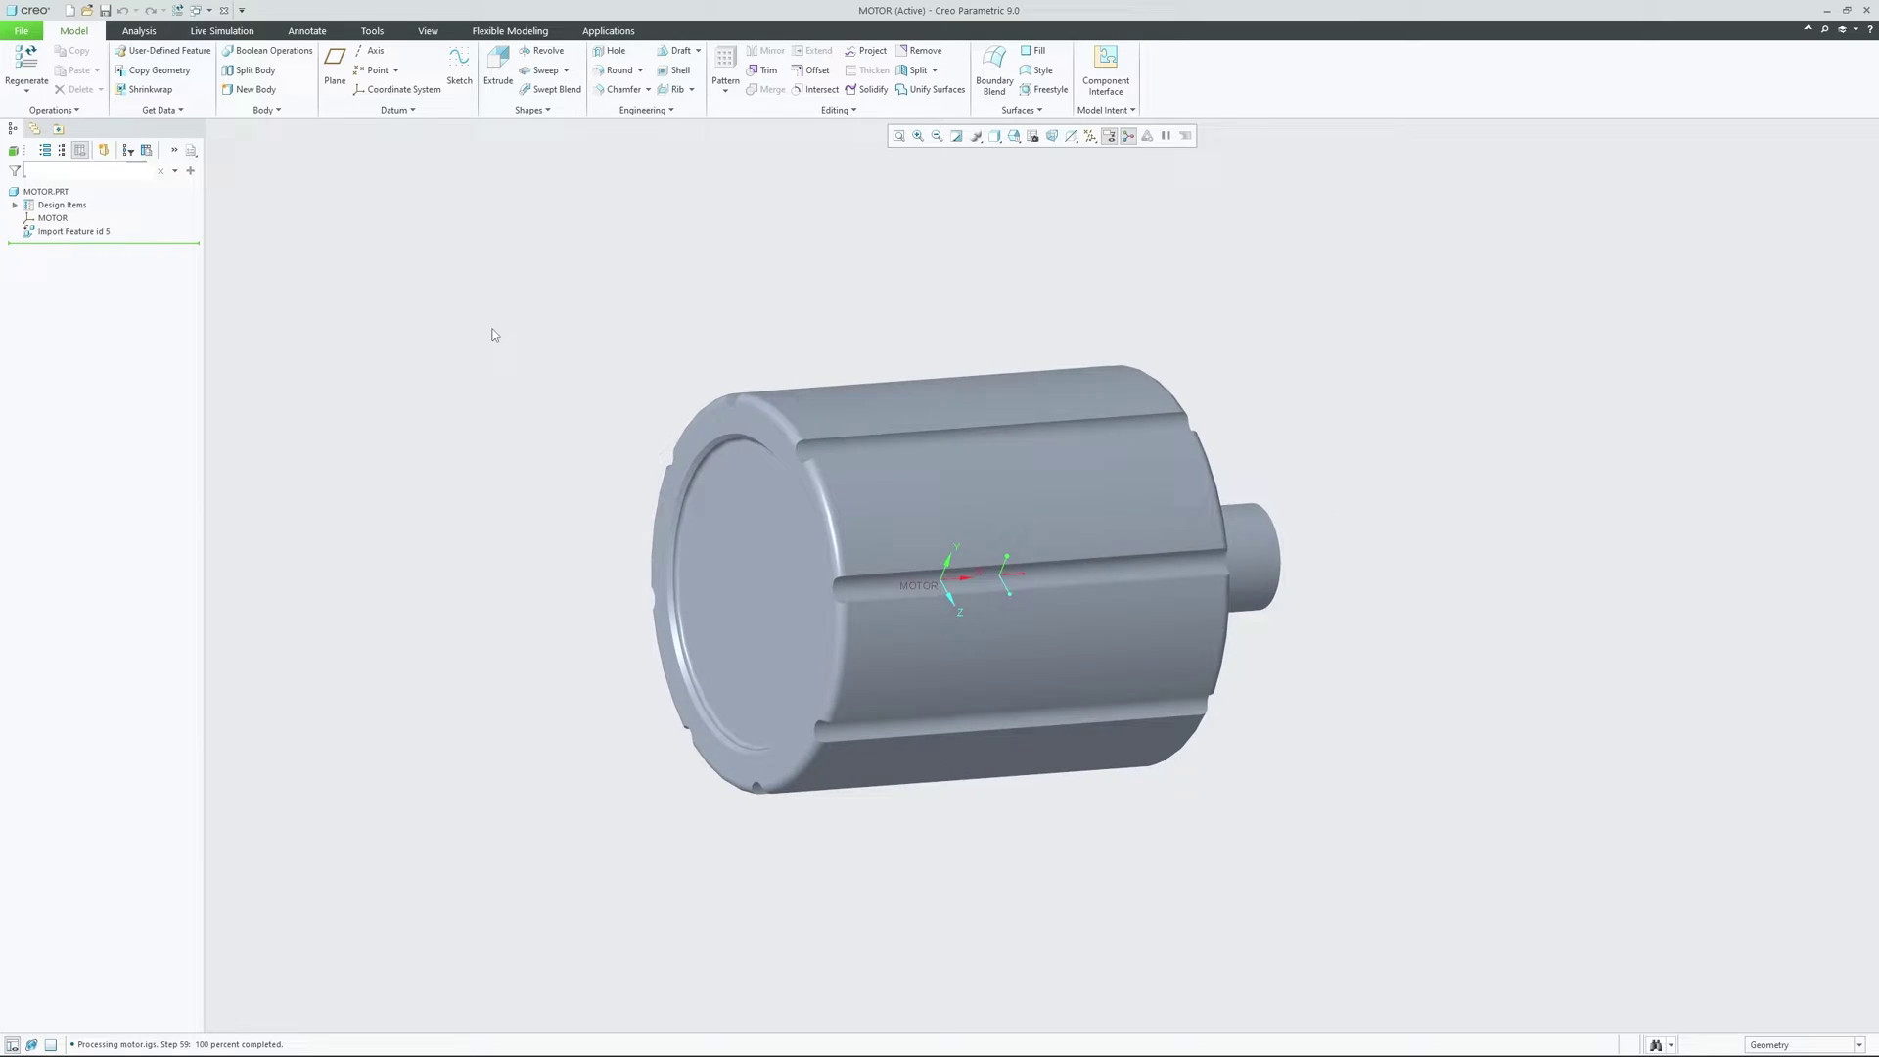
{"action": "left_click", "coordinate": [53, 219]}
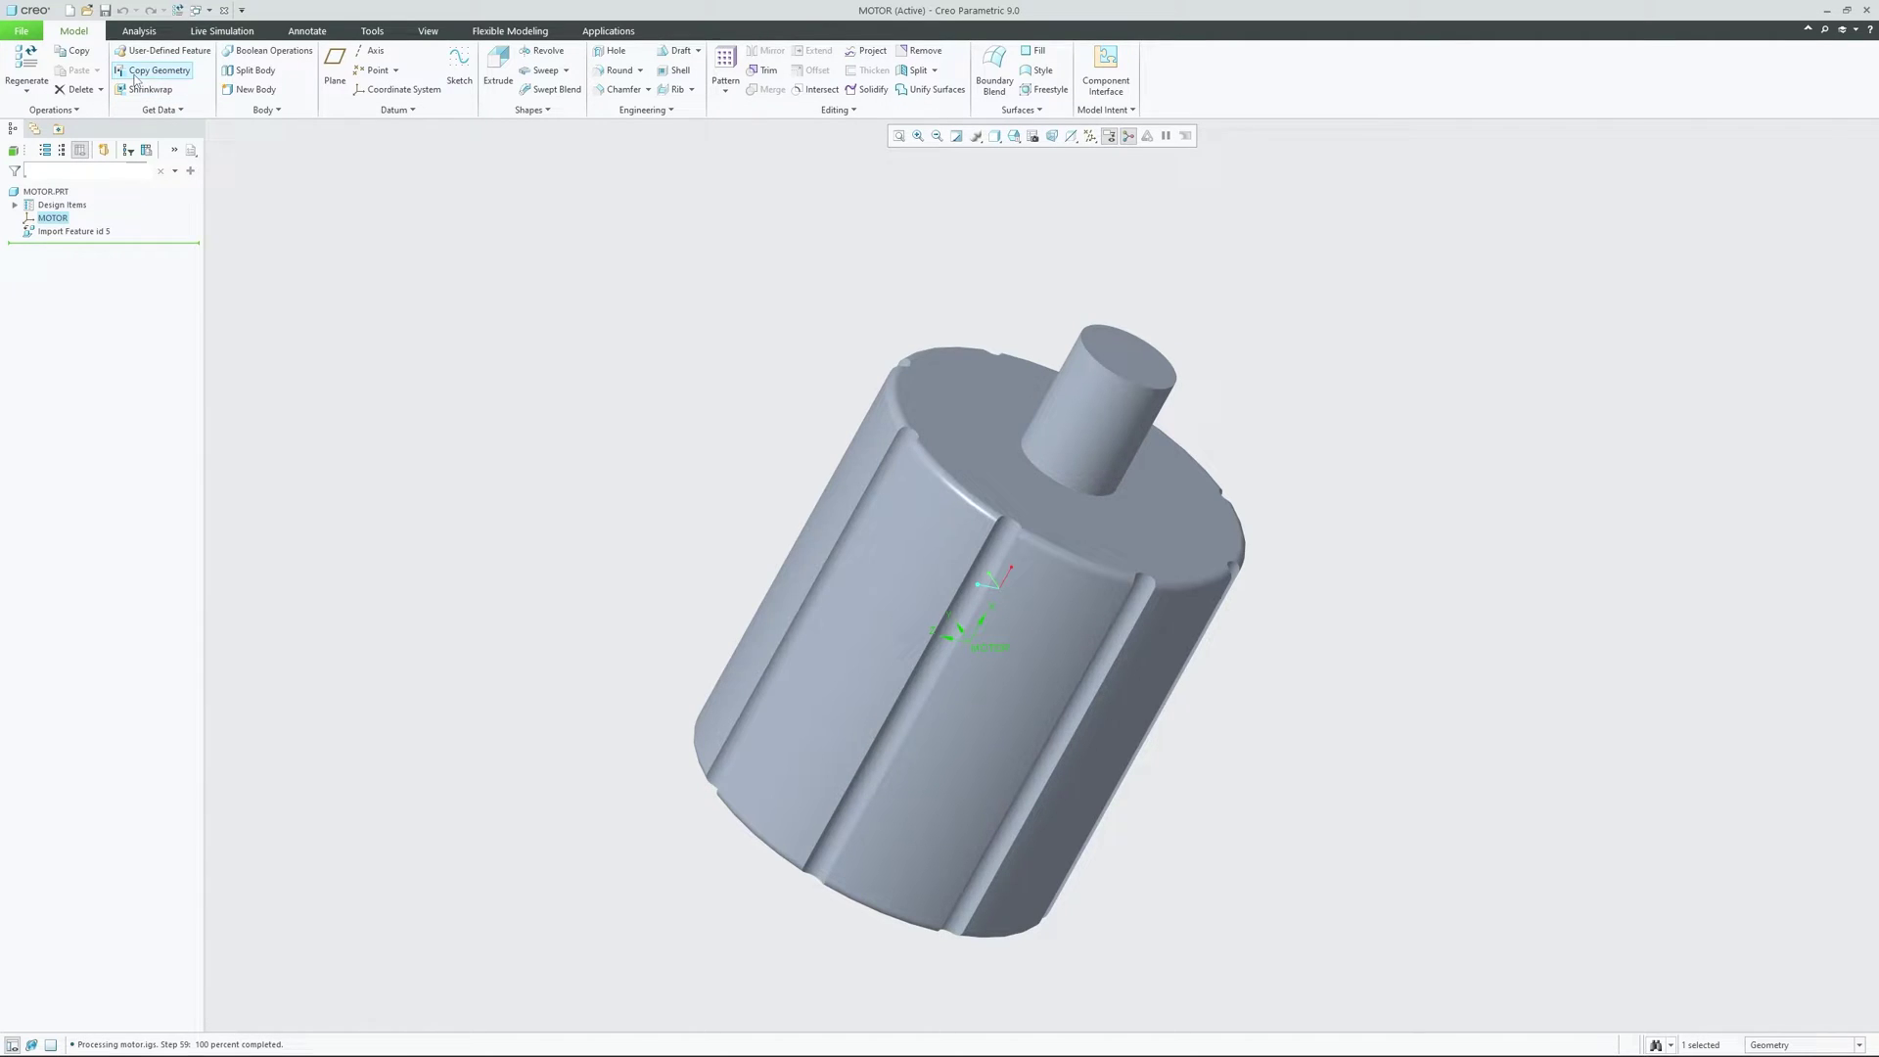
{"action": "left_click", "coordinate": [423, 31]}
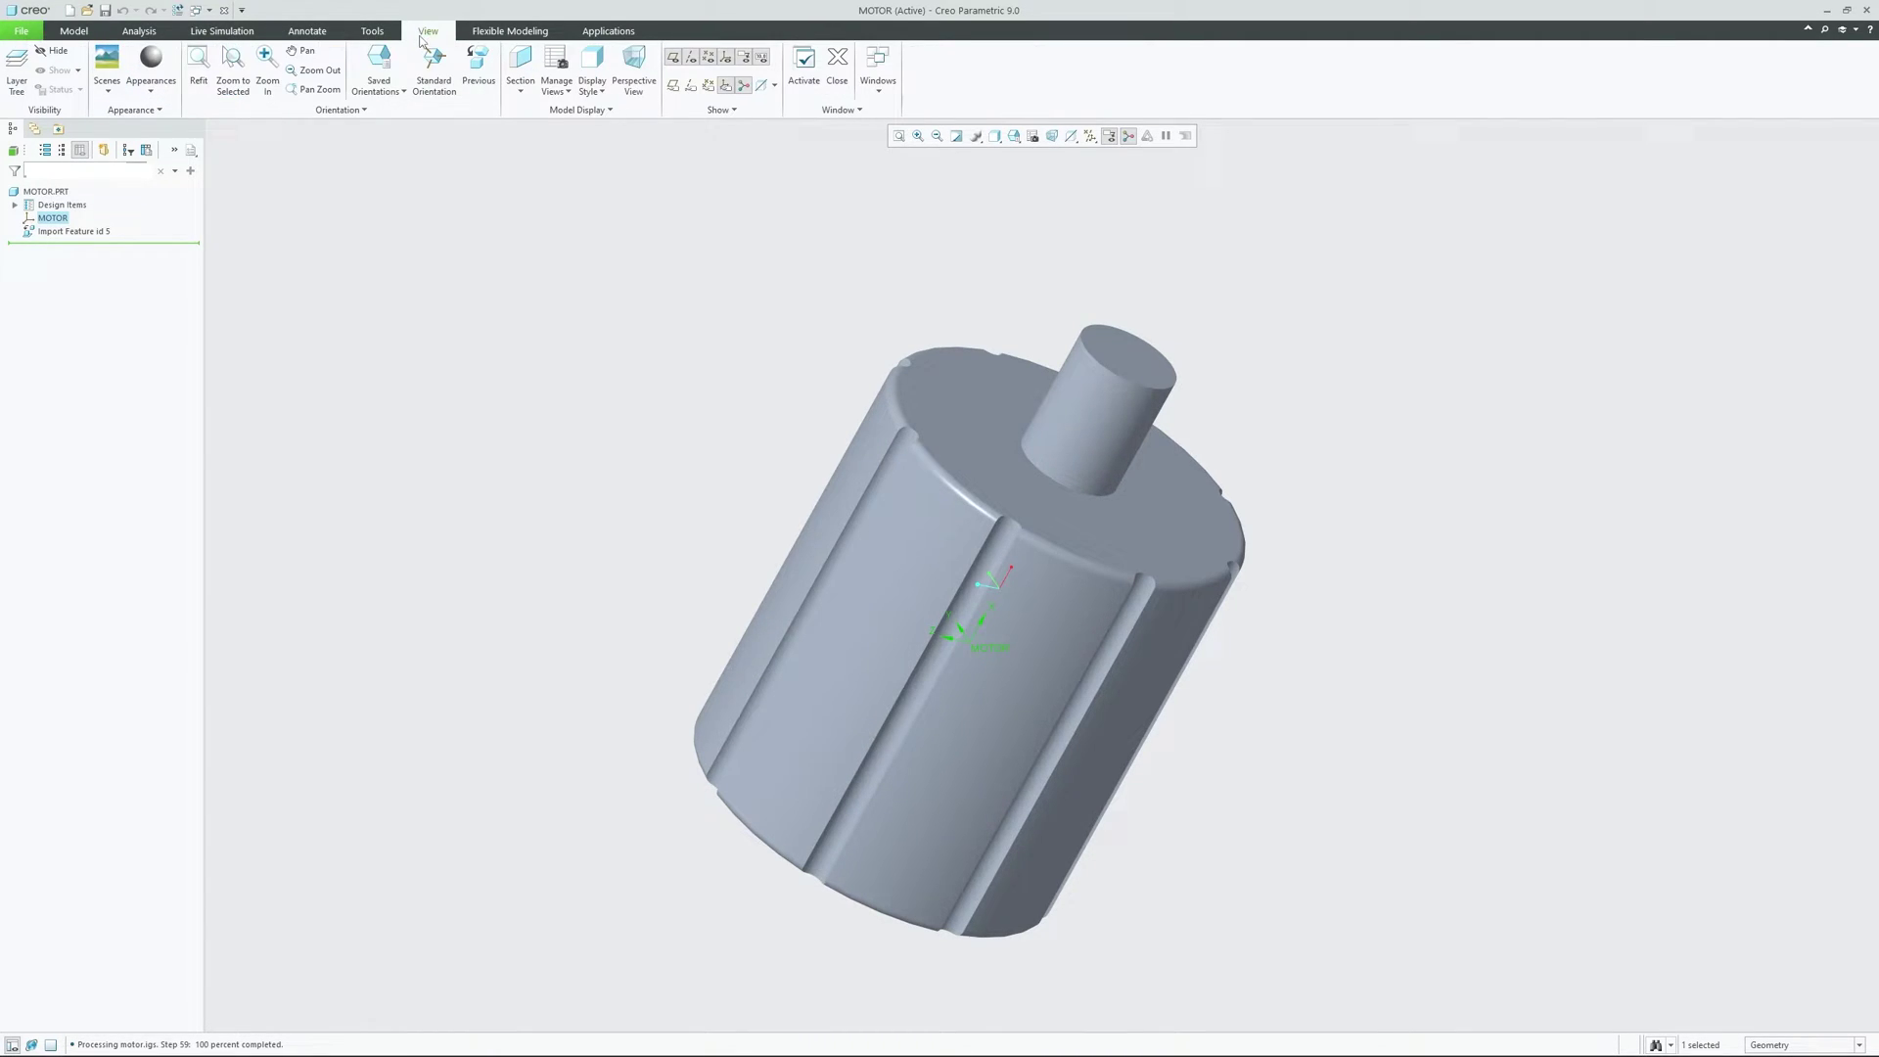
{"action": "left_click", "coordinate": [388, 88]}
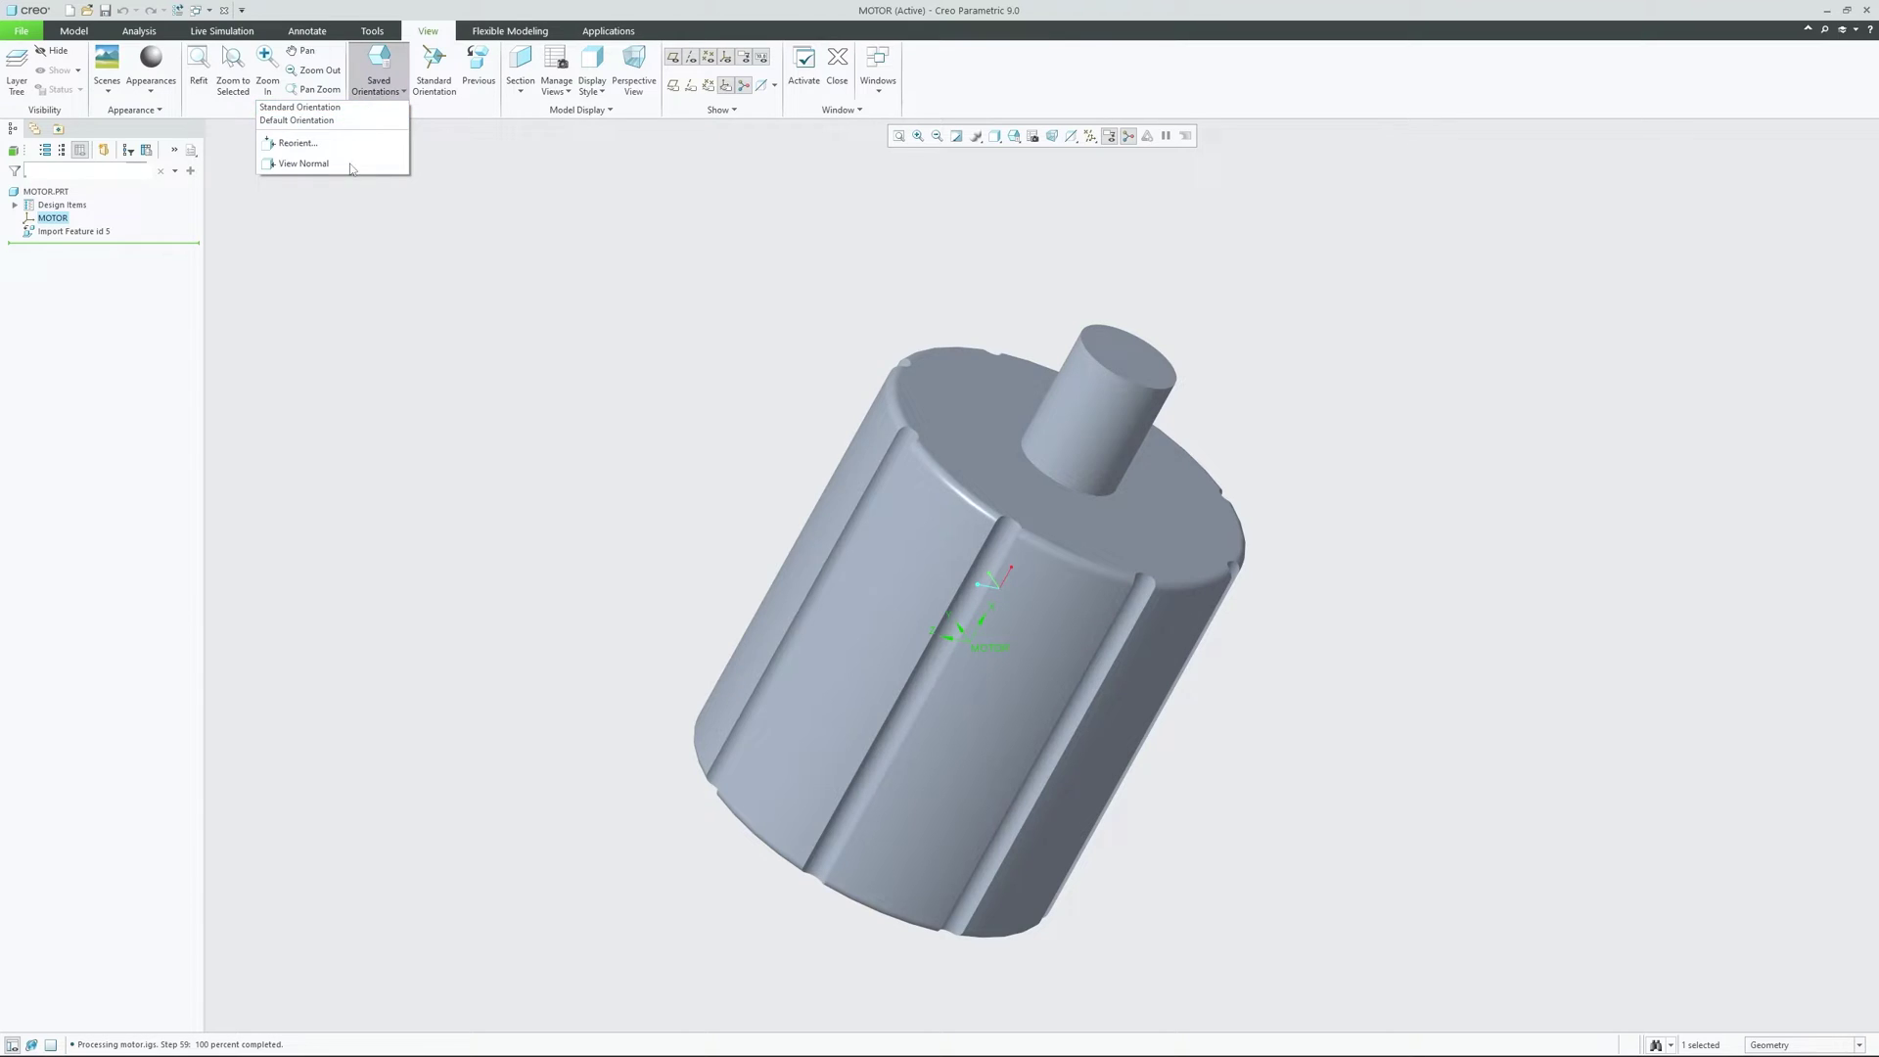
{"action": "left_click", "coordinate": [338, 260]}
{"action": "left_click", "coordinate": [73, 30]}
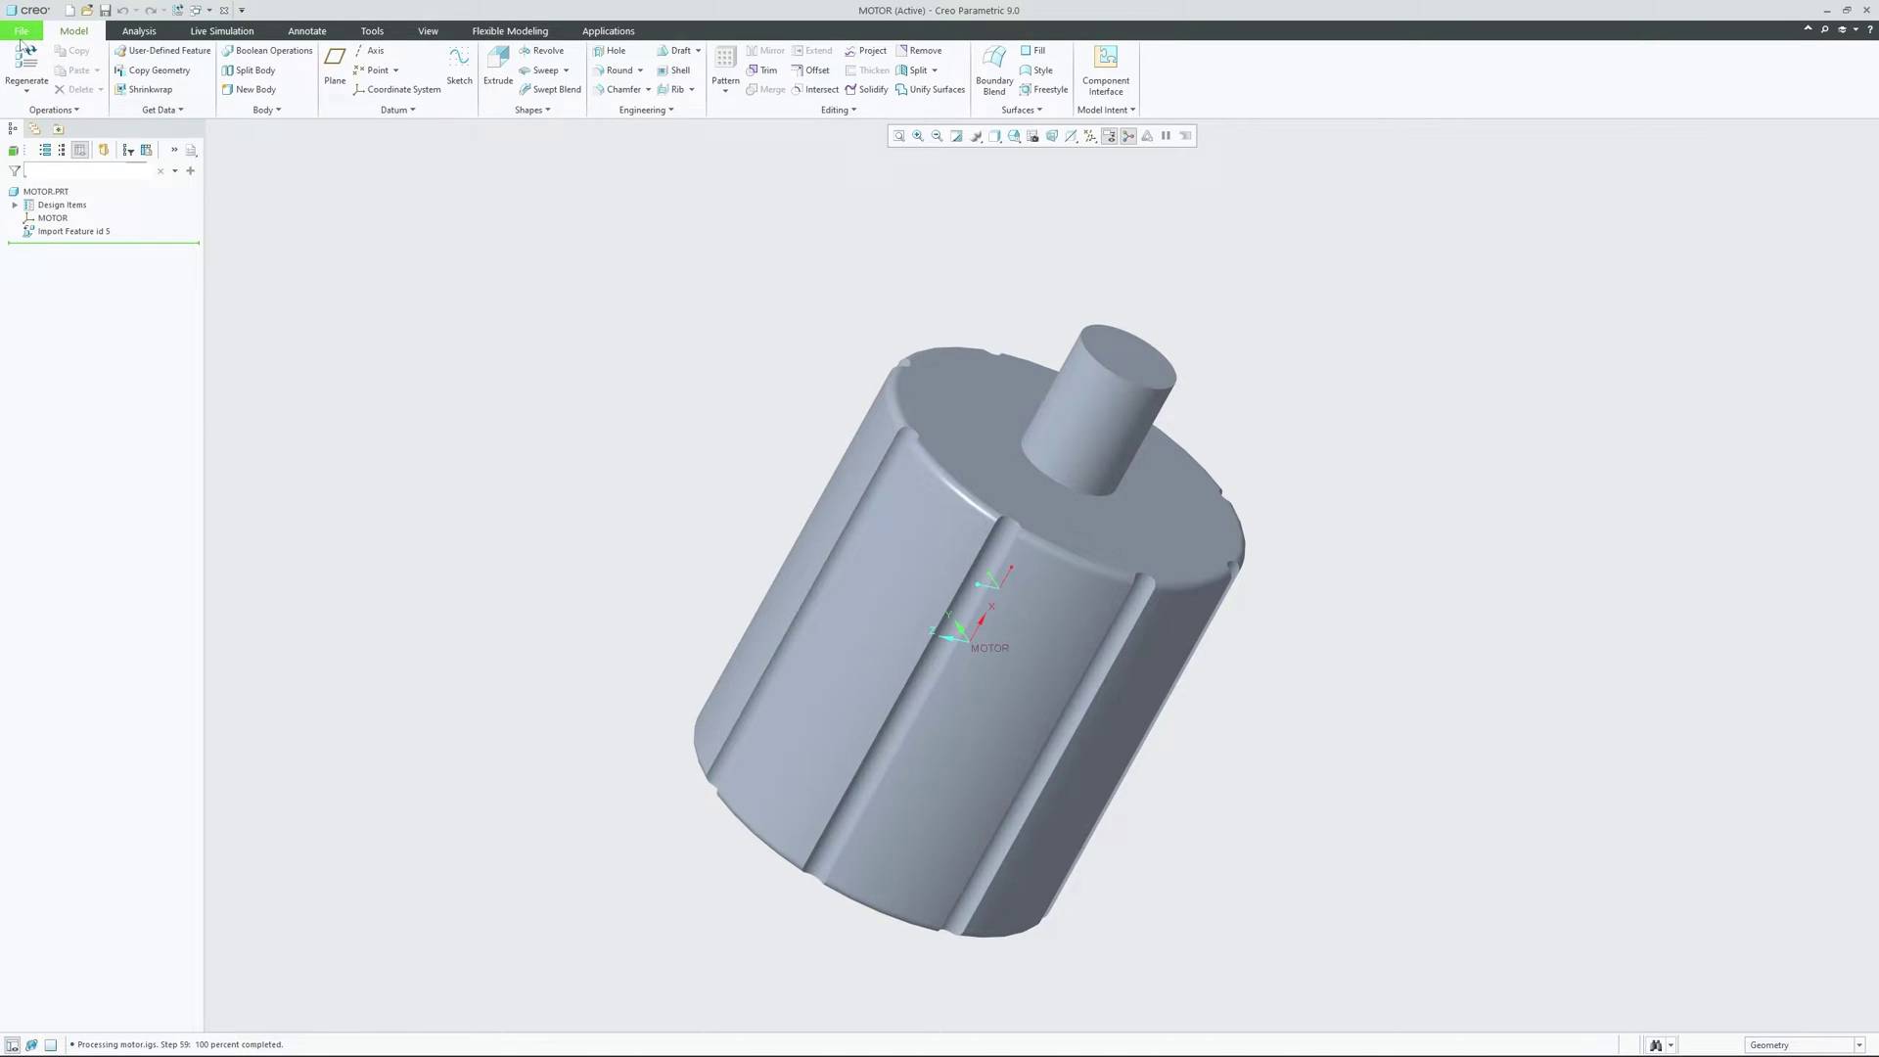
Create empty drawing DRW0001 for motor.prt without the default template
{"action": "left_click", "coordinate": [21, 31]}
{"action": "left_click", "coordinate": [29, 51]}
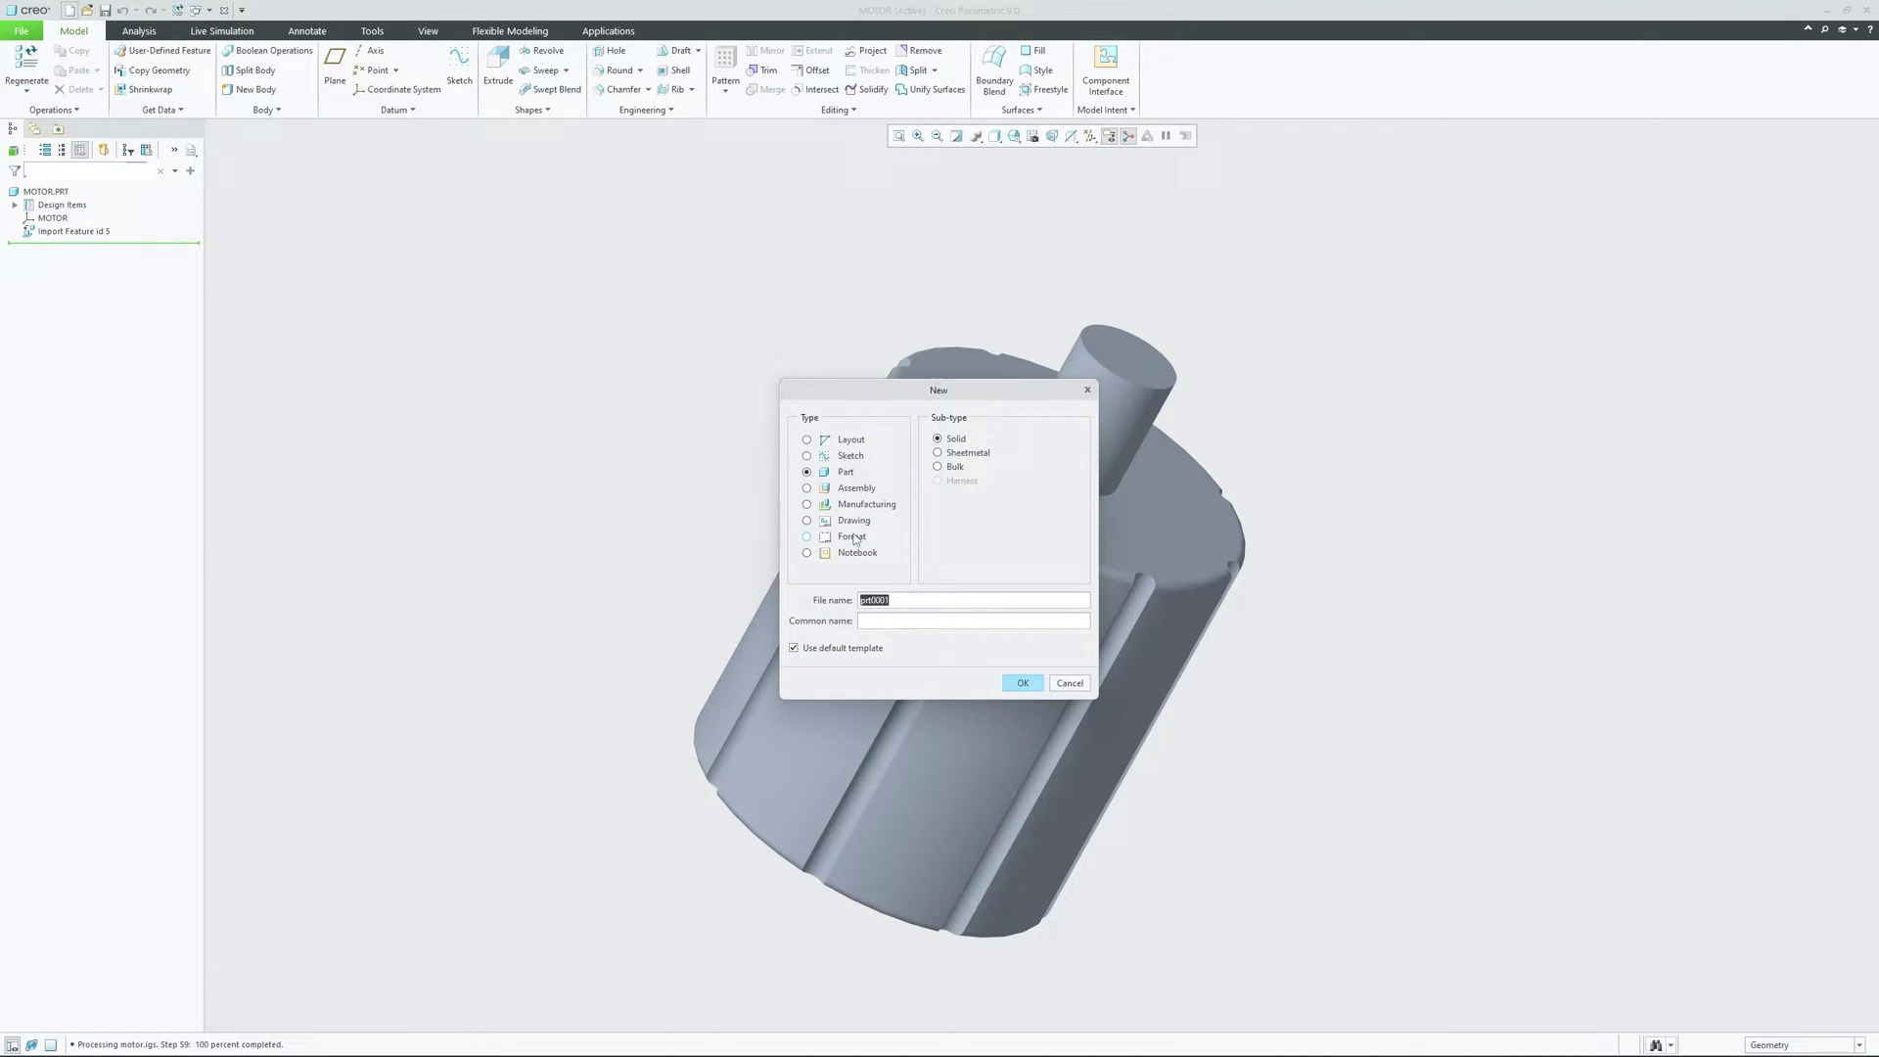
{"action": "left_click", "coordinate": [853, 520]}
{"action": "left_click", "coordinate": [841, 648]}
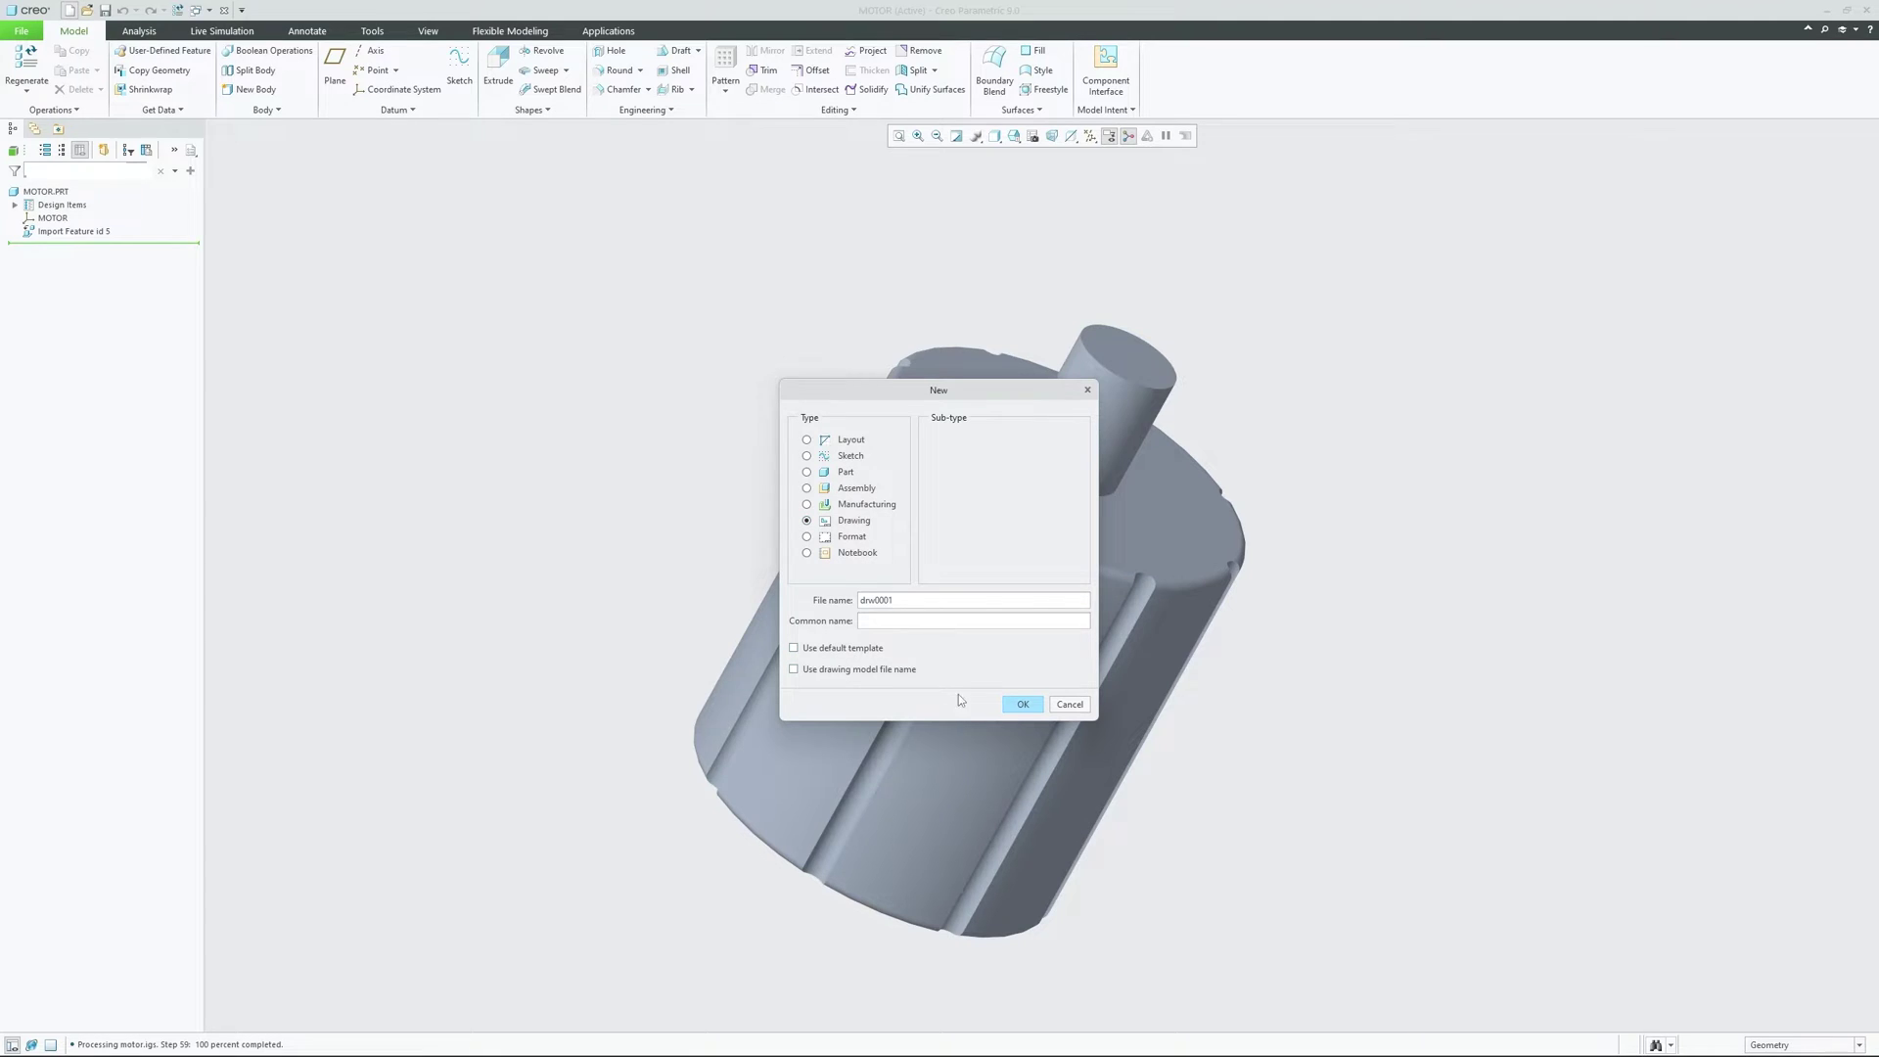
{"action": "left_click", "coordinate": [1020, 703]}
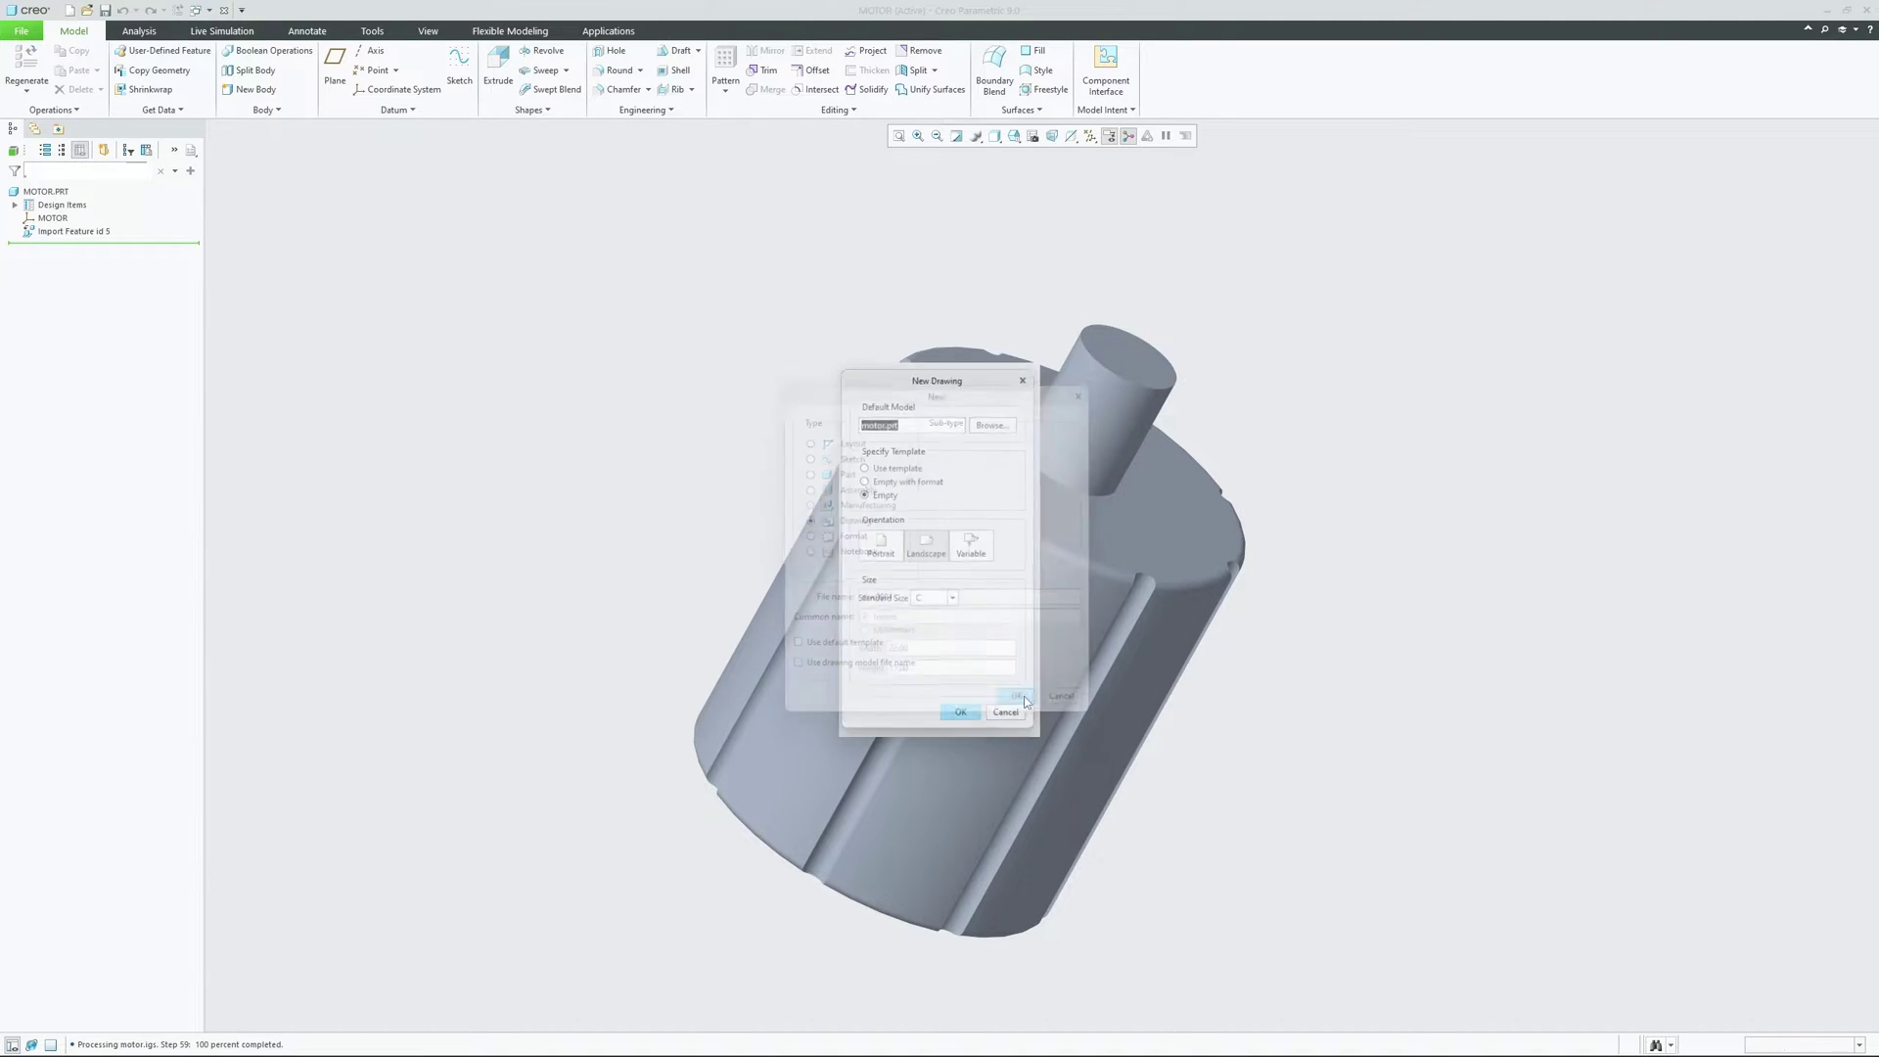
{"action": "left_click", "coordinate": [958, 724]}
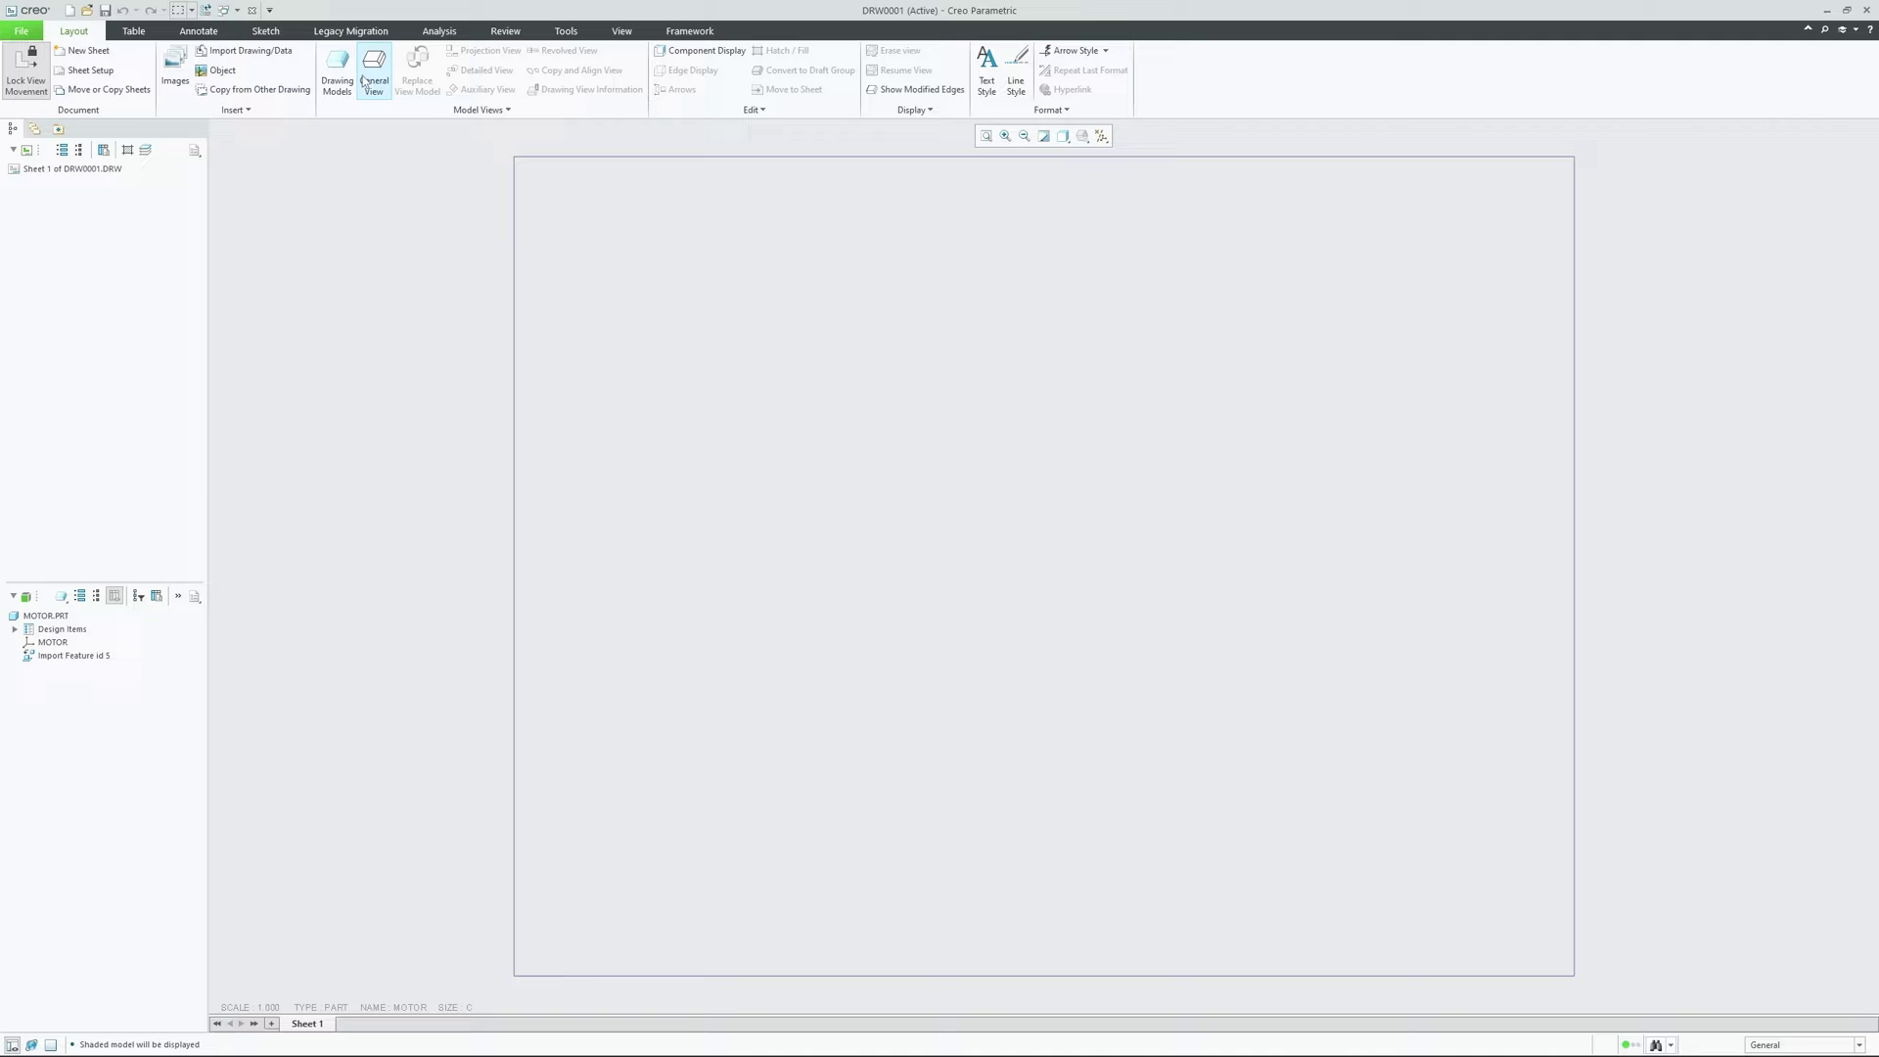
{"action": "left_click", "coordinate": [947, 634]}
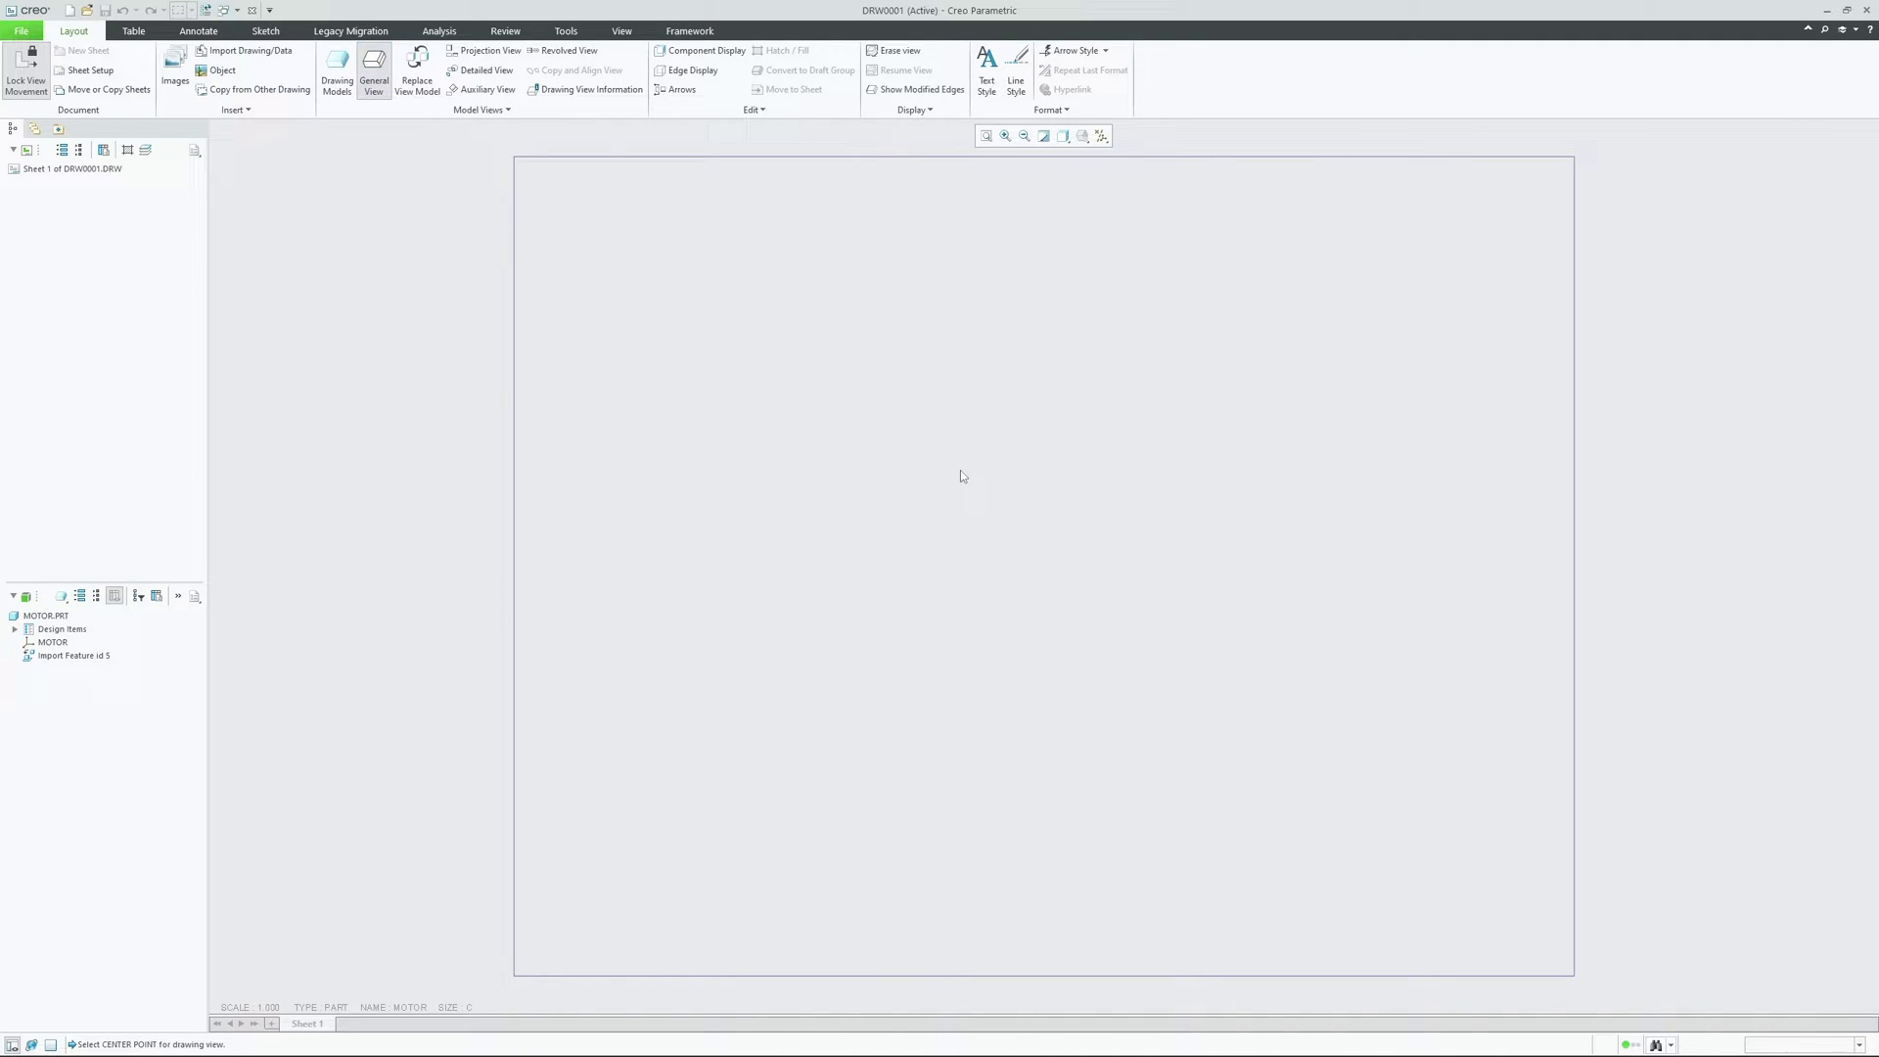
Start a general view of the motor, then cancel it to leave Sheet 1 empty
{"action": "left_click", "coordinate": [960, 469]}
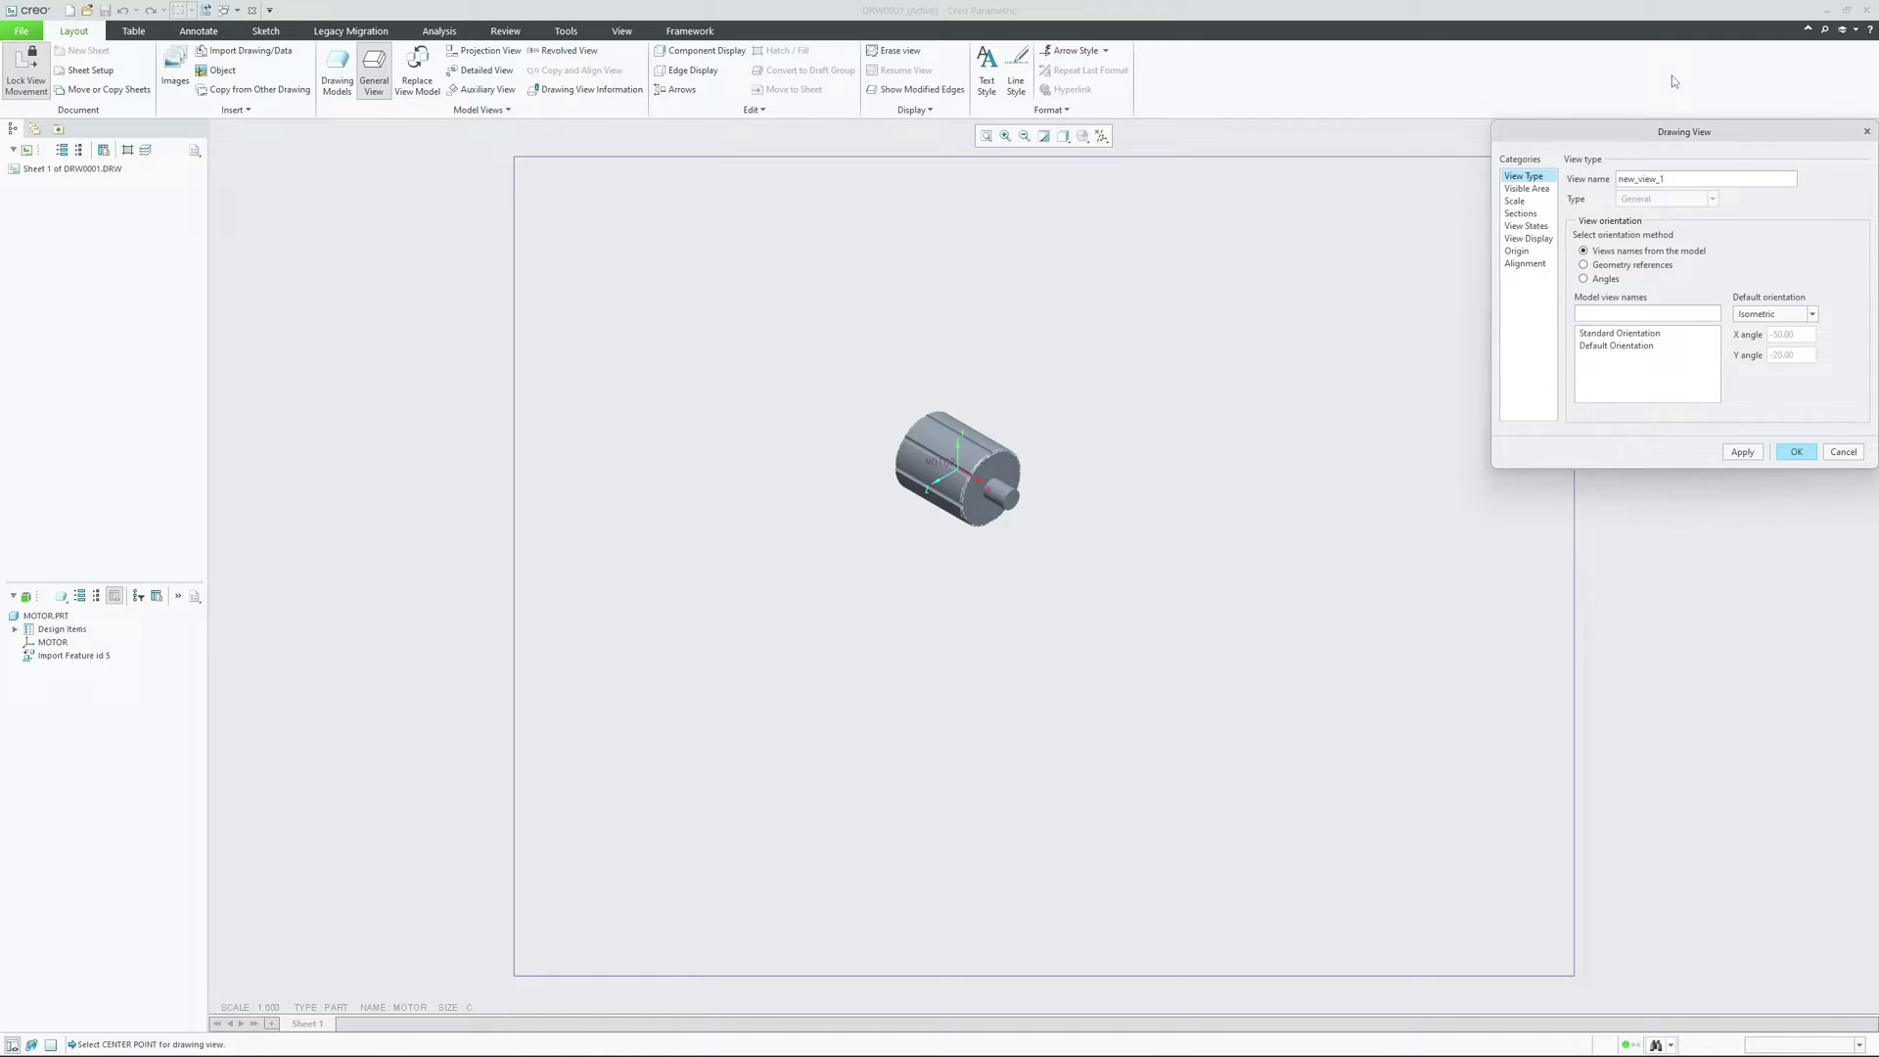
{"action": "left_click_drag", "start_coordinate": [1647, 130], "coordinate": [1372, 157]}
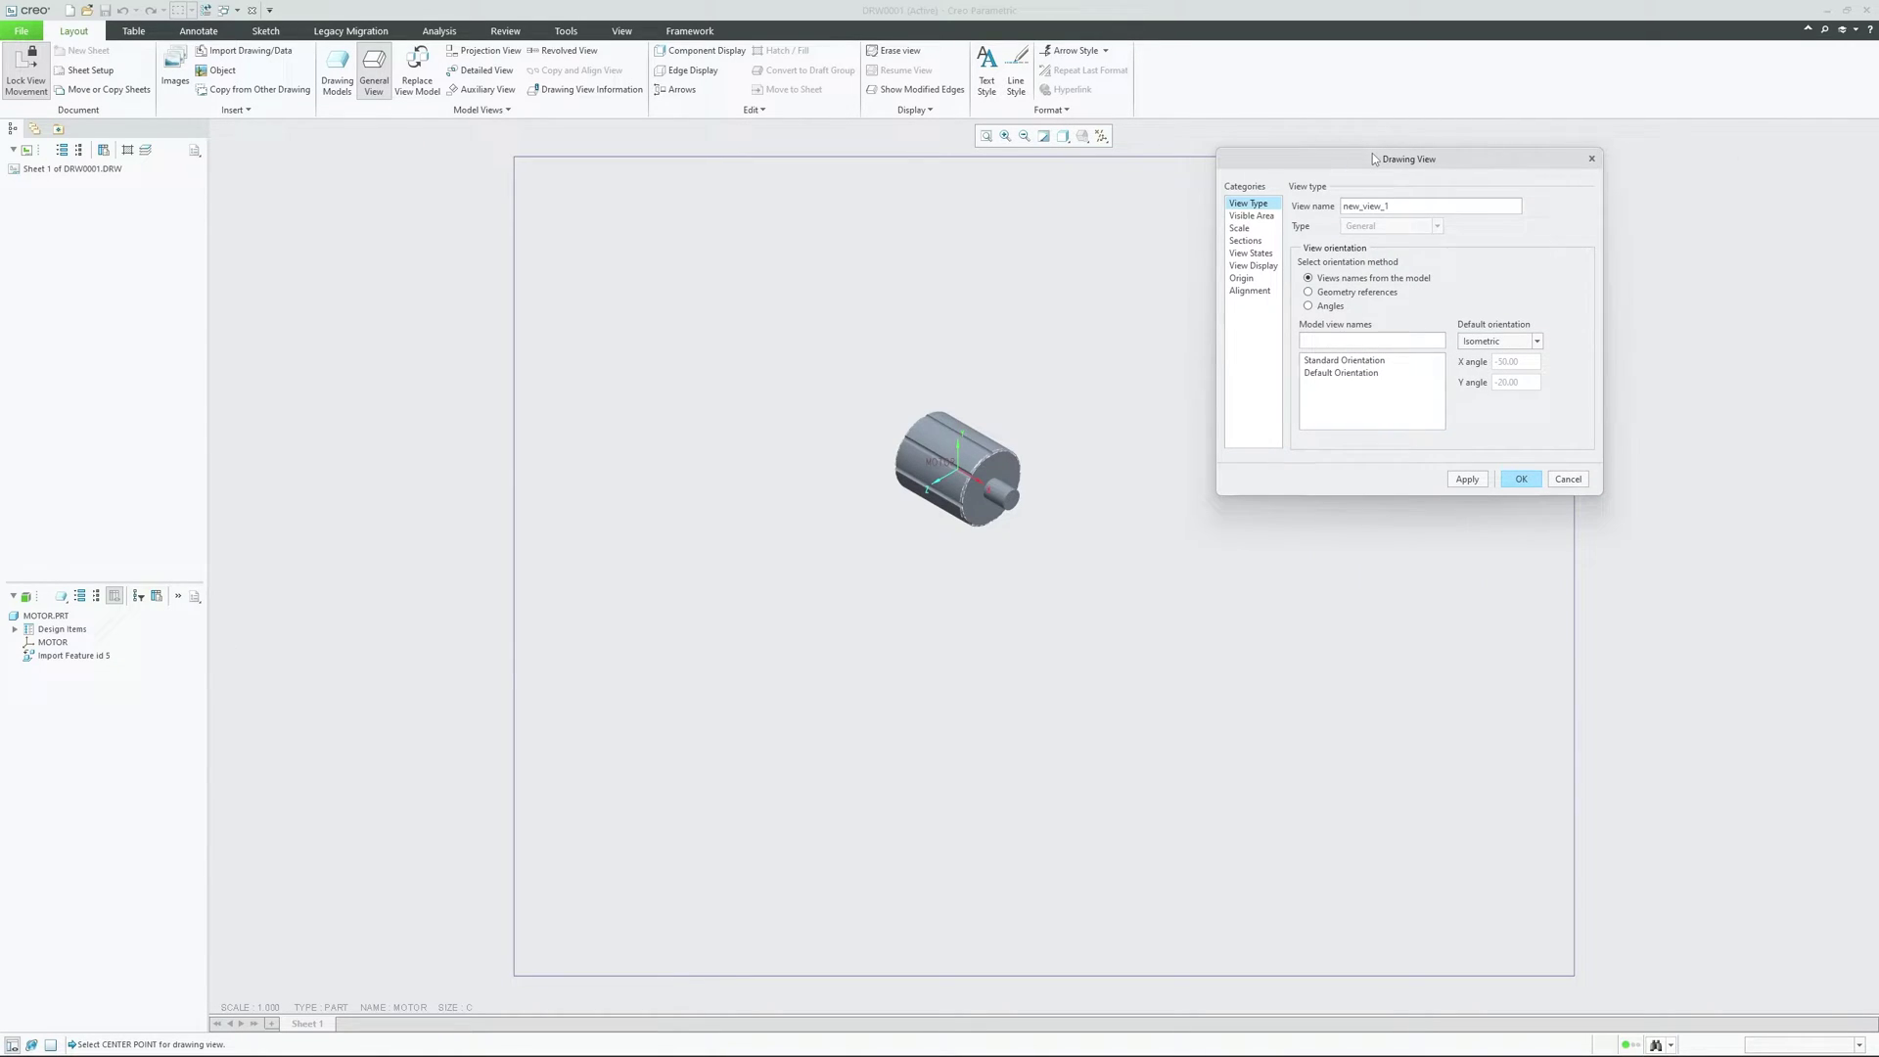
{"action": "scroll", "coordinate": [973, 545], "scroll_direction": "down", "scroll_amount": 2}
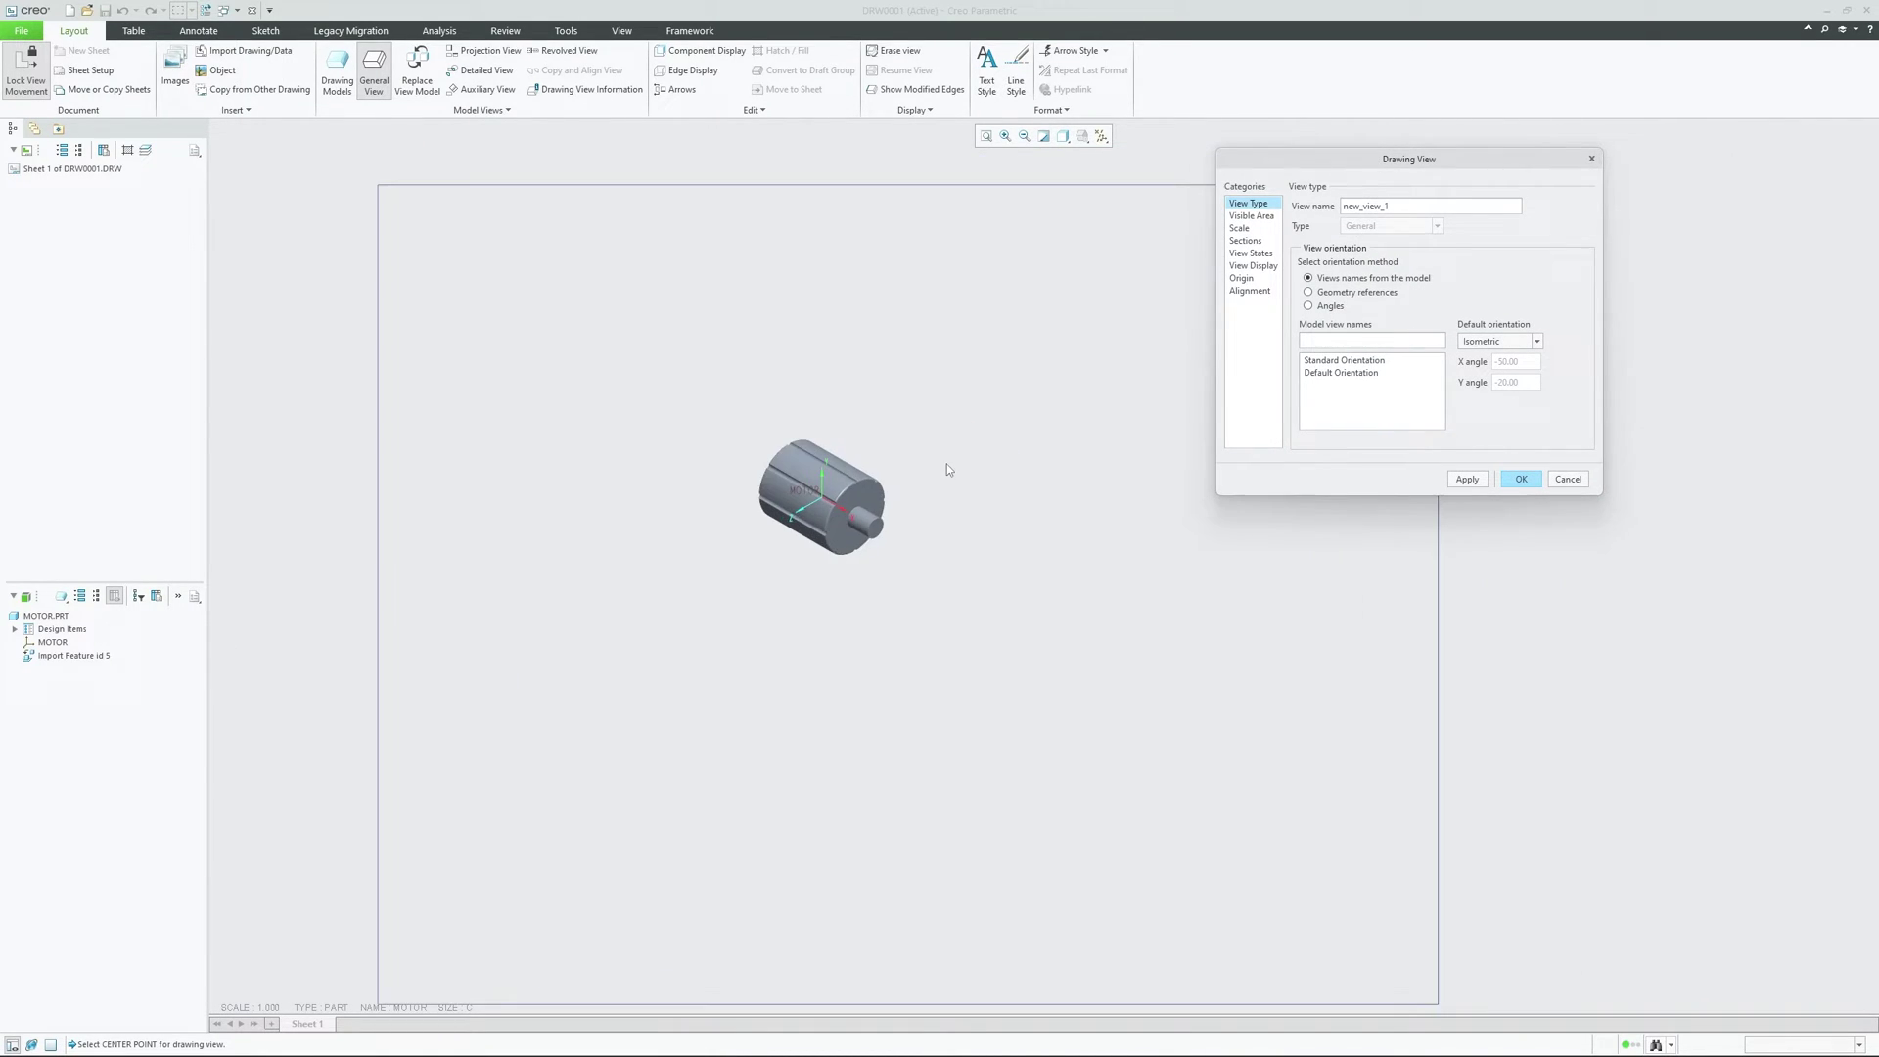
{"action": "scroll", "coordinate": [939, 473], "scroll_direction": "down", "scroll_amount": 1}
{"action": "scroll", "coordinate": [800, 499], "scroll_direction": "down", "scroll_amount": 2}
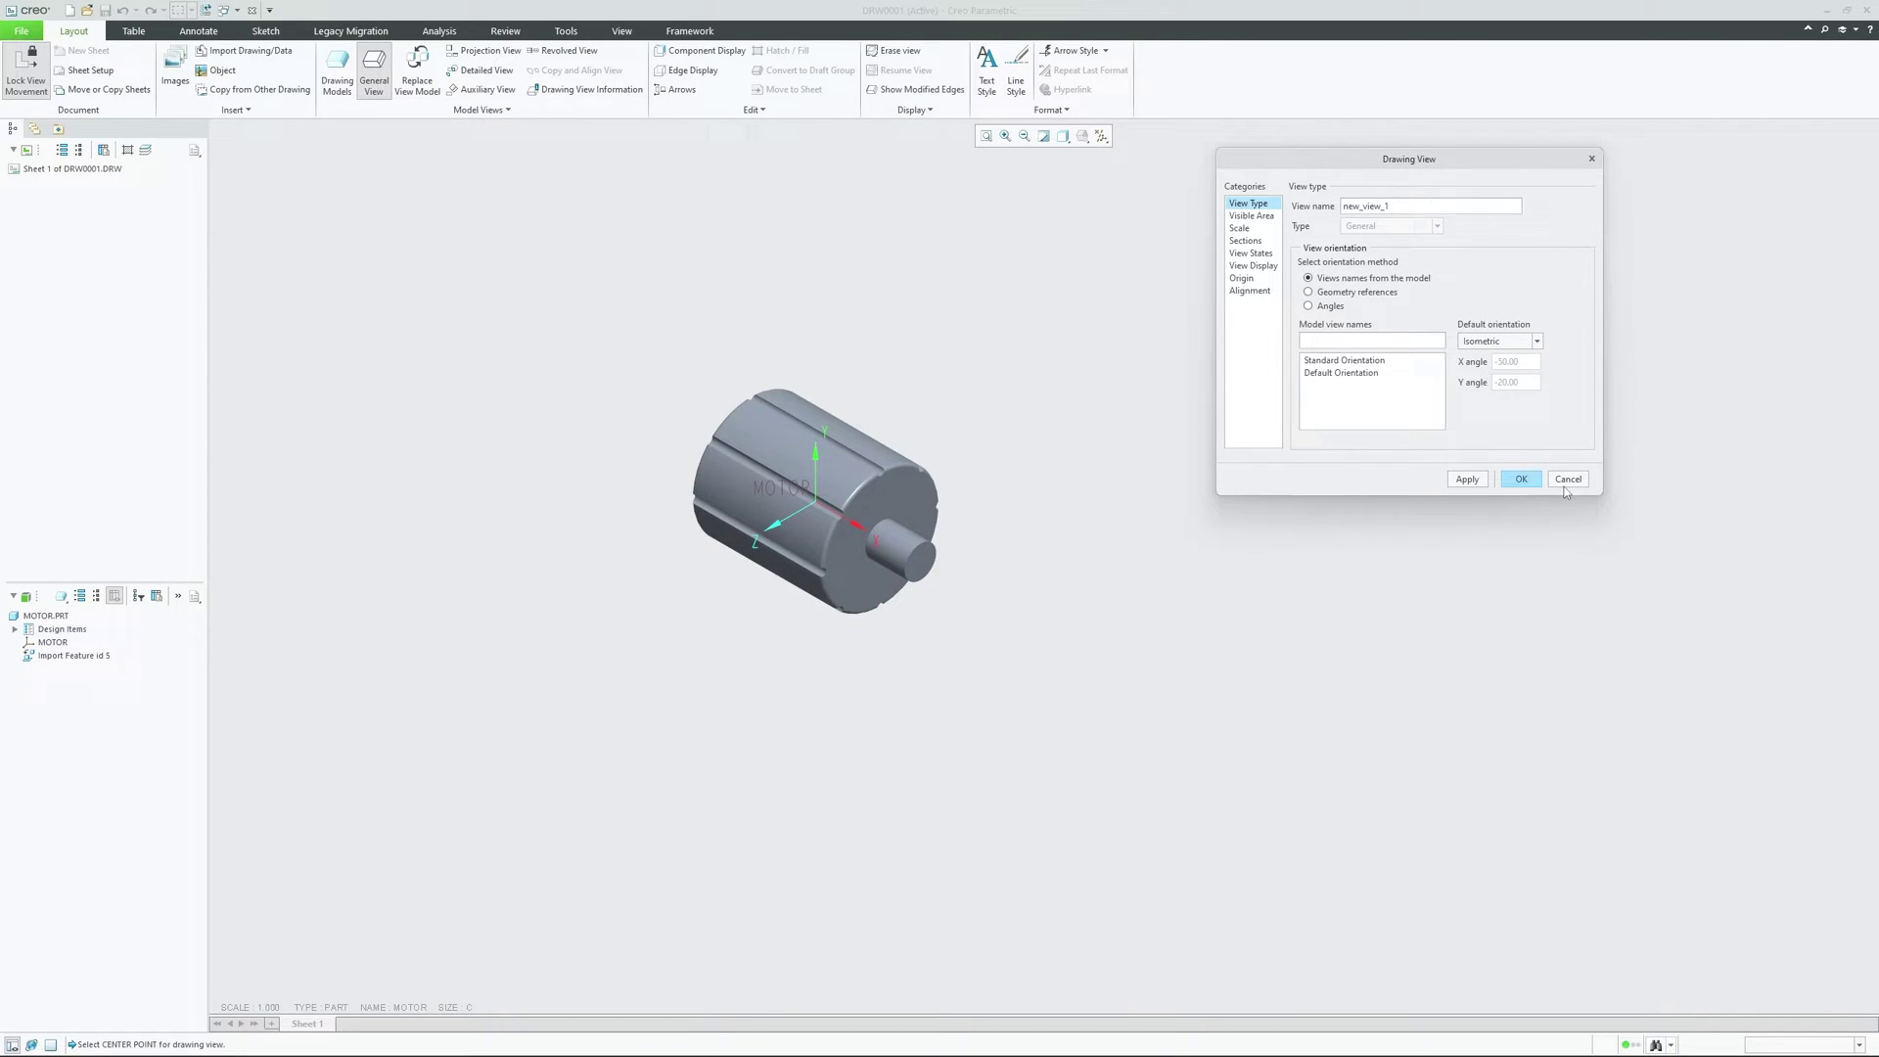
{"action": "scroll", "coordinate": [948, 399], "scroll_direction": "up", "scroll_amount": 4}
{"action": "scroll", "coordinate": [910, 440], "scroll_direction": "down", "scroll_amount": 3}
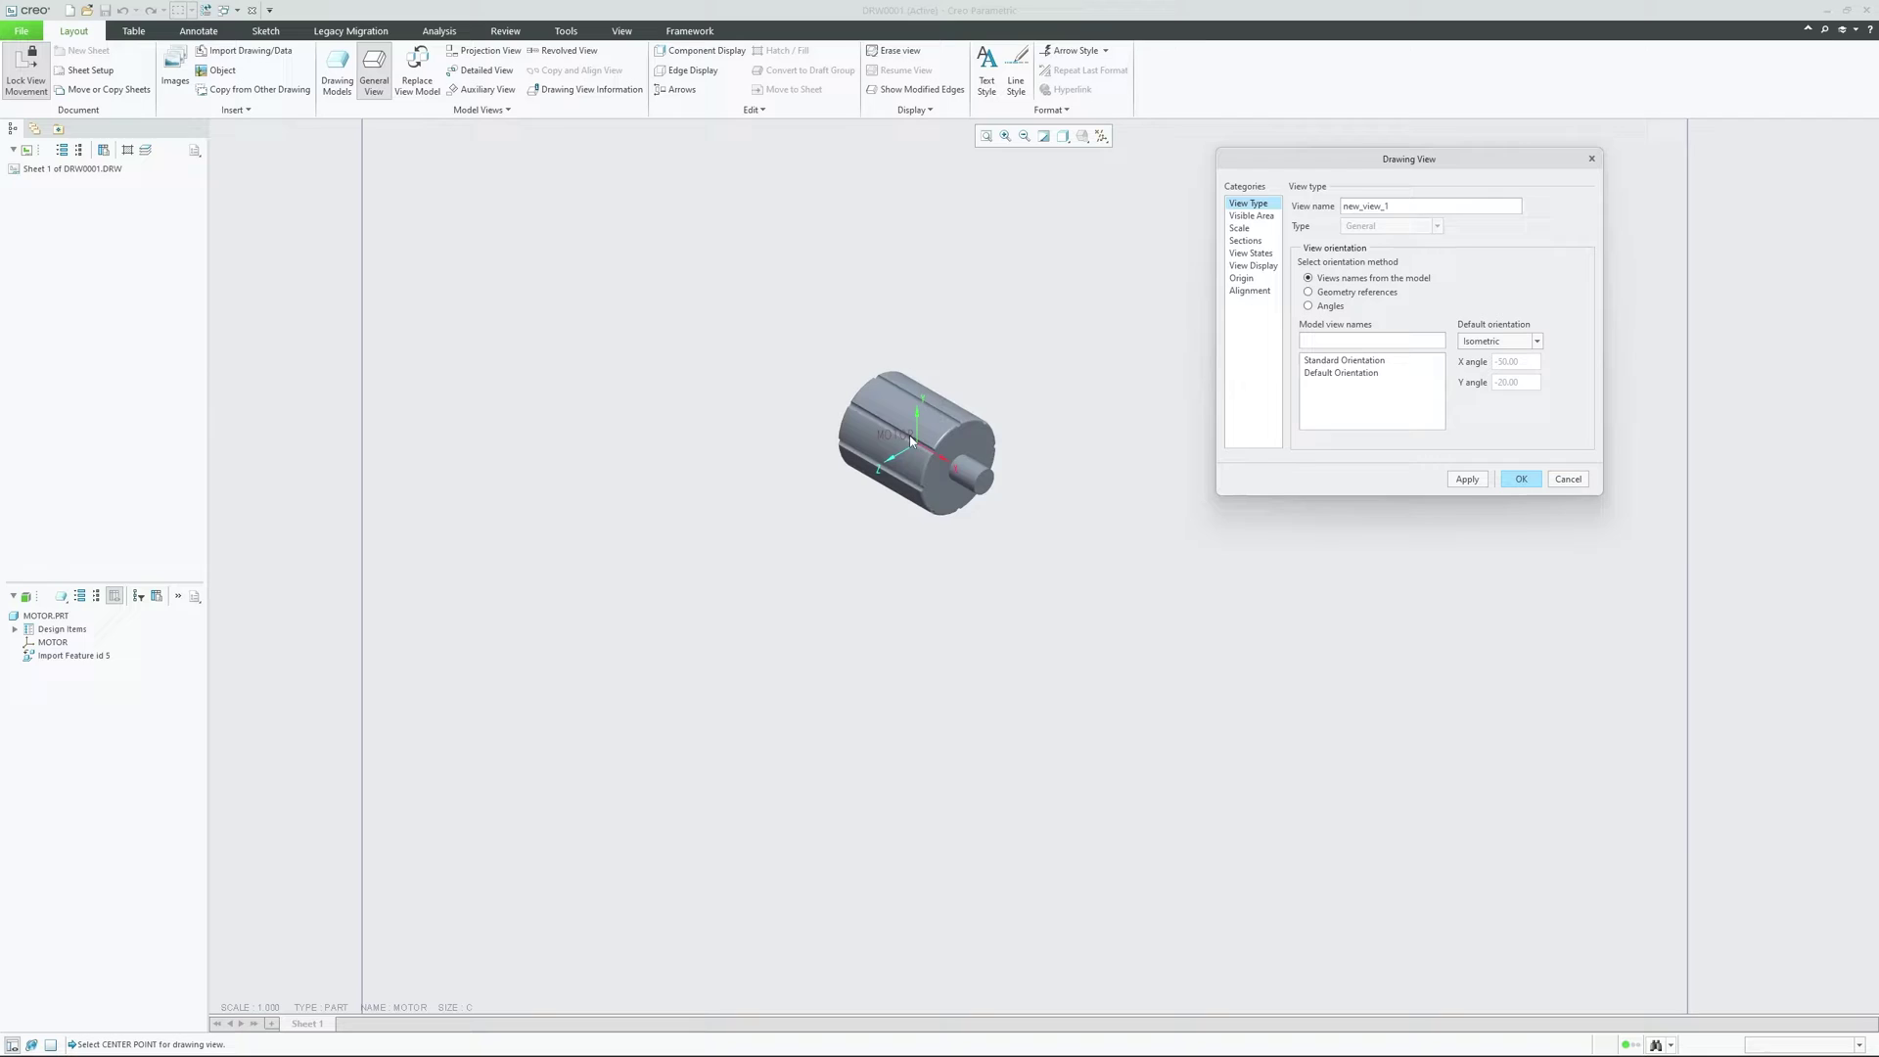
{"action": "scroll", "coordinate": [837, 464], "scroll_direction": "up", "scroll_amount": 1}
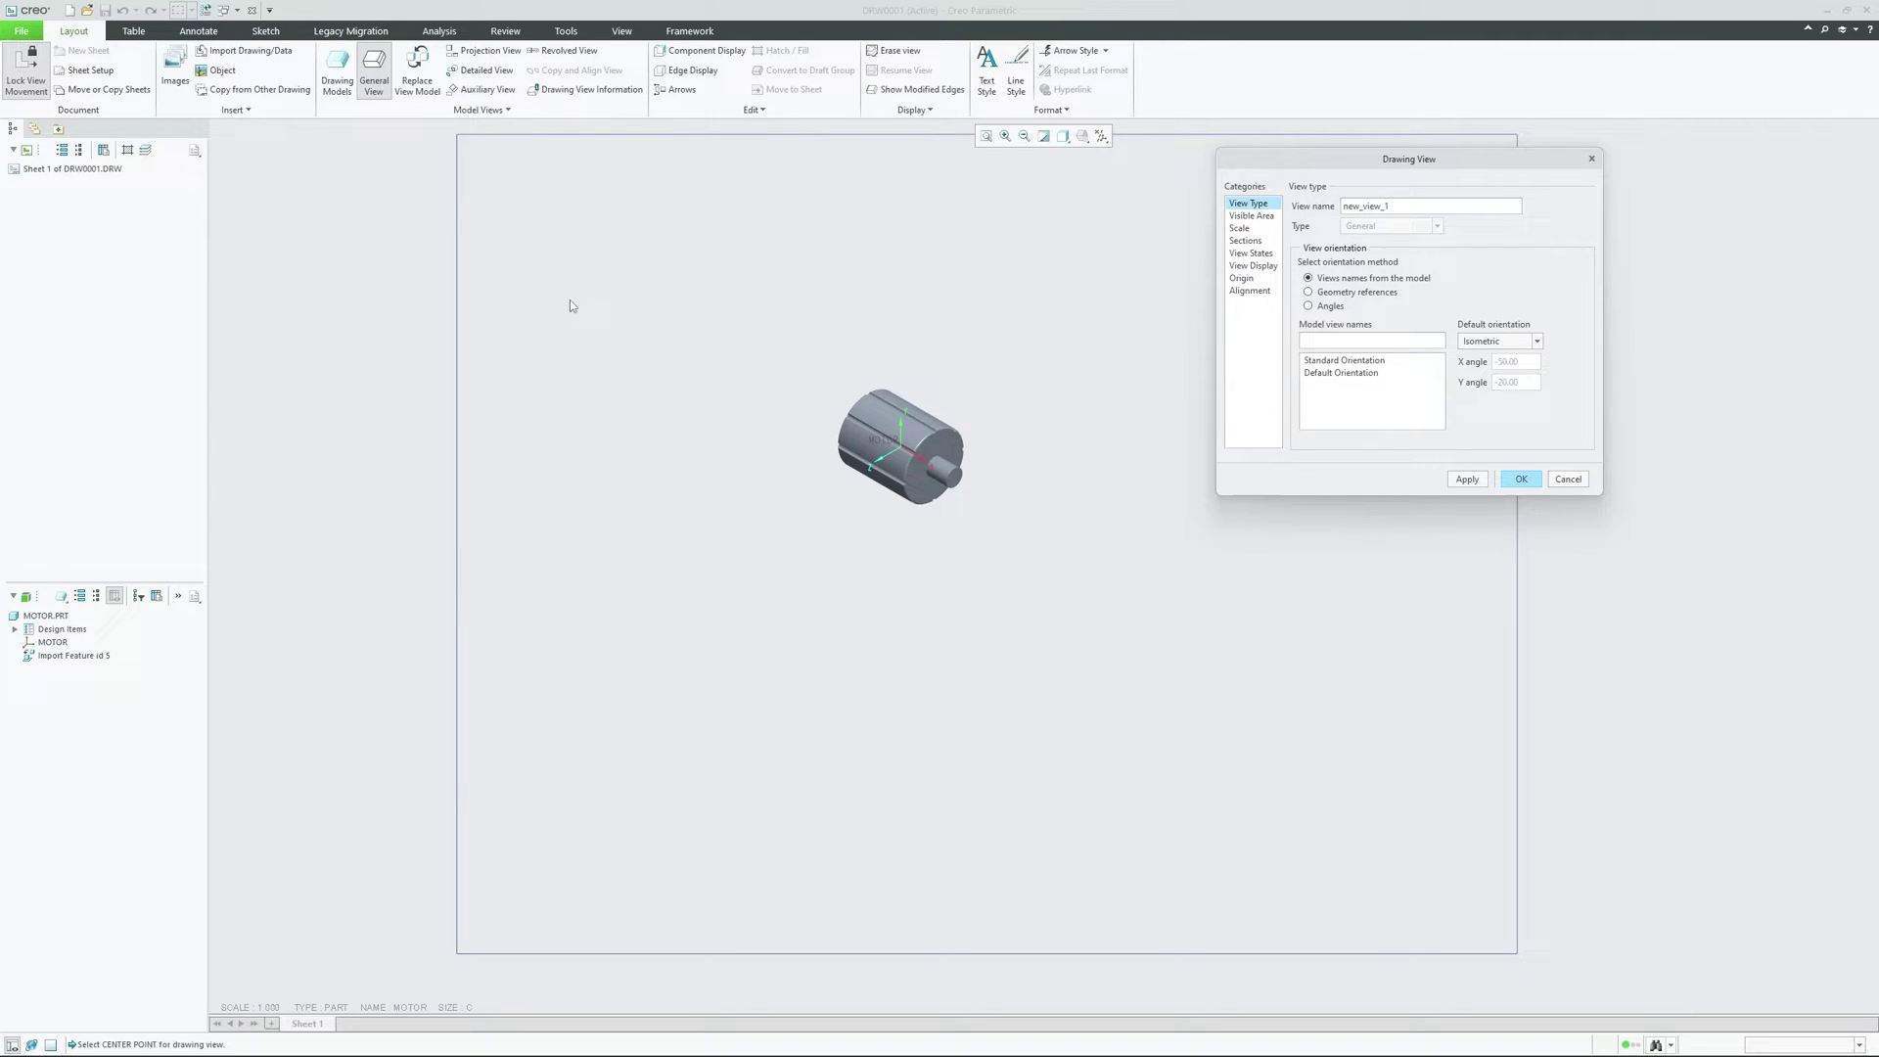
{"action": "left_click", "coordinate": [1568, 479]}
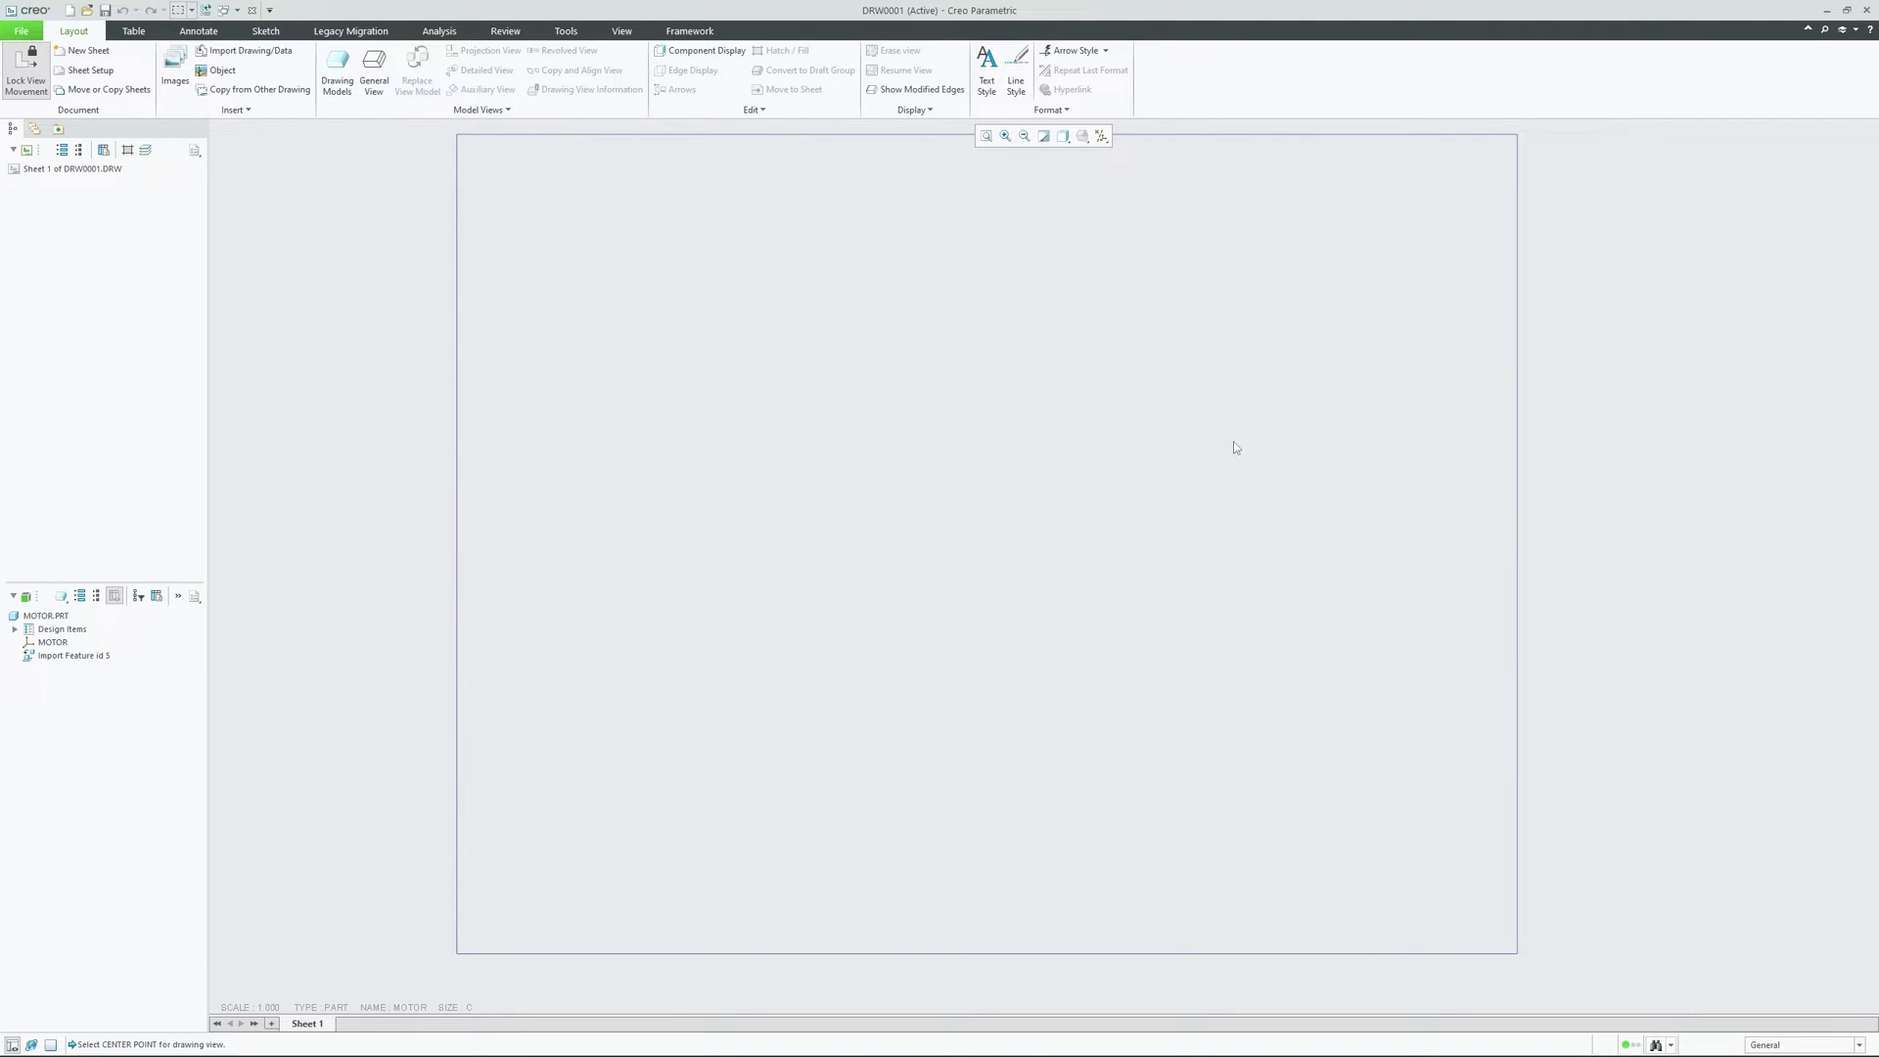
Close the MOTOR part window and erase undisplayed objects from the session
{"action": "left_click", "coordinate": [622, 30]}
{"action": "left_click", "coordinate": [638, 64]}
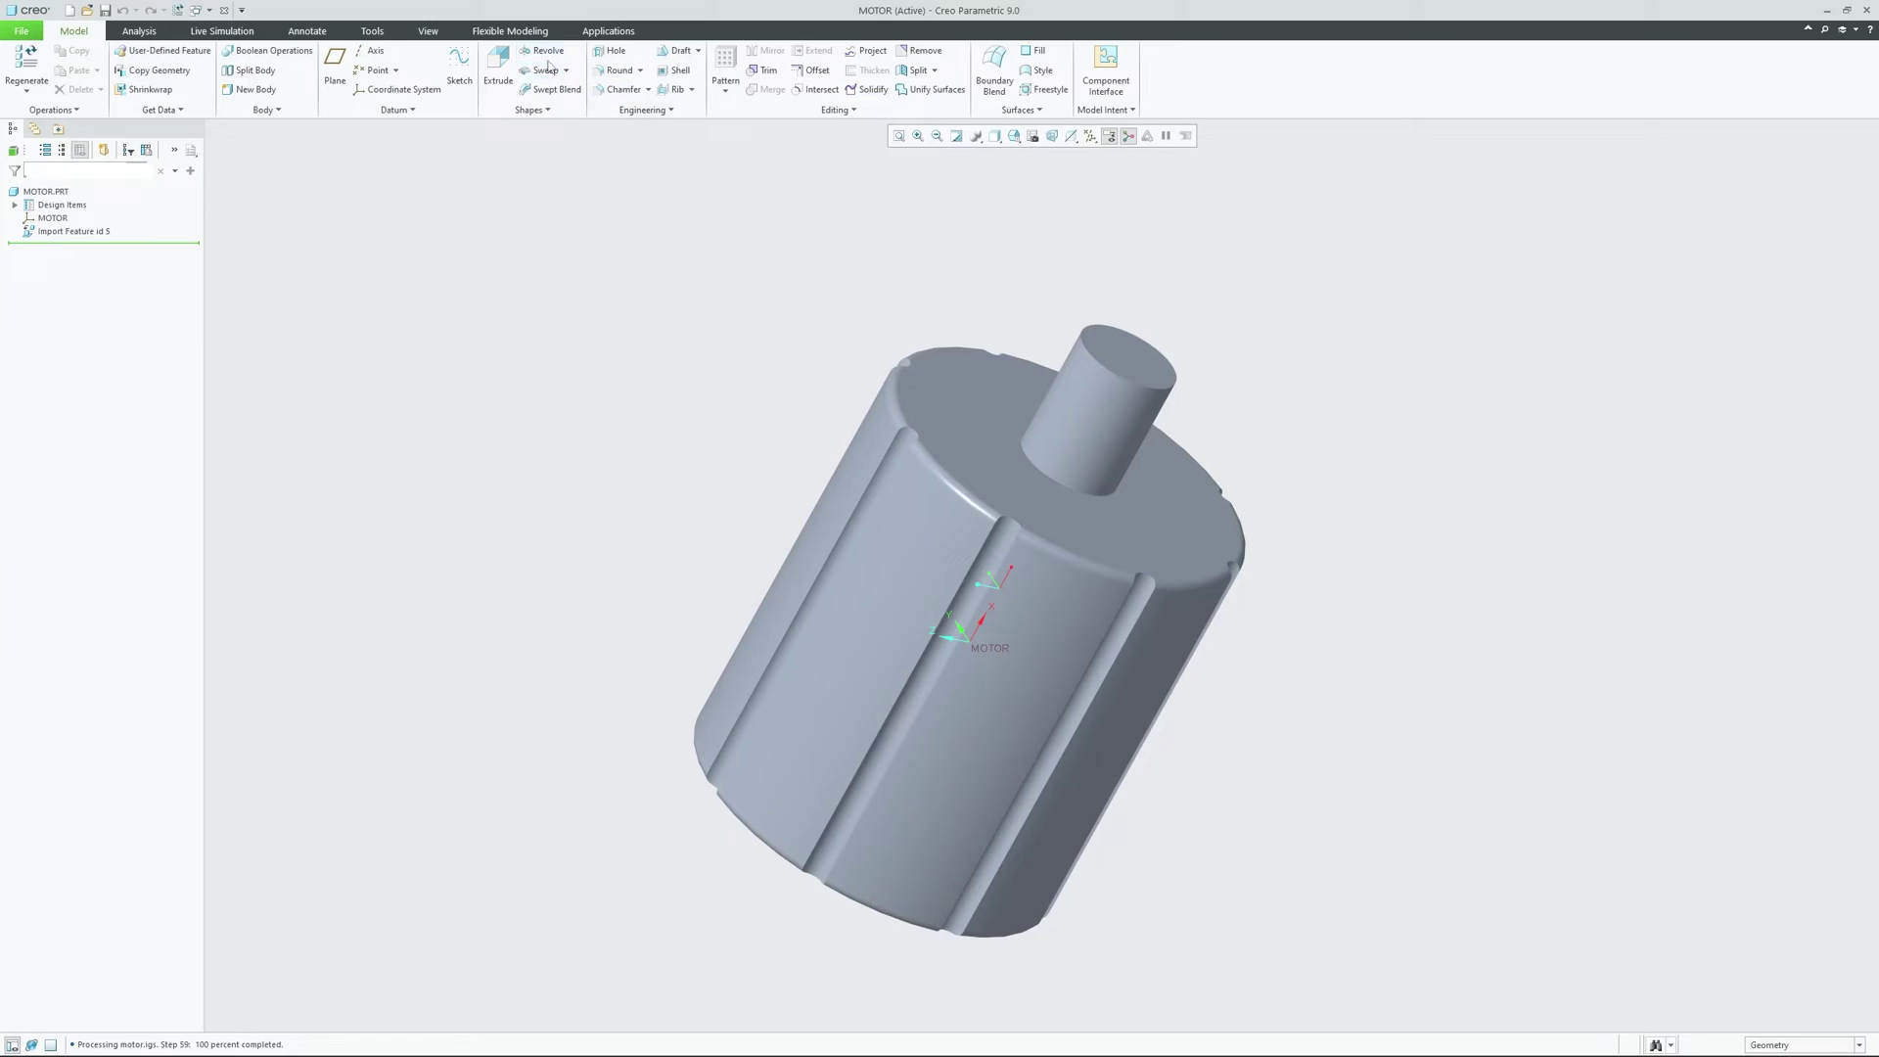
{"action": "left_click", "coordinate": [428, 30]}
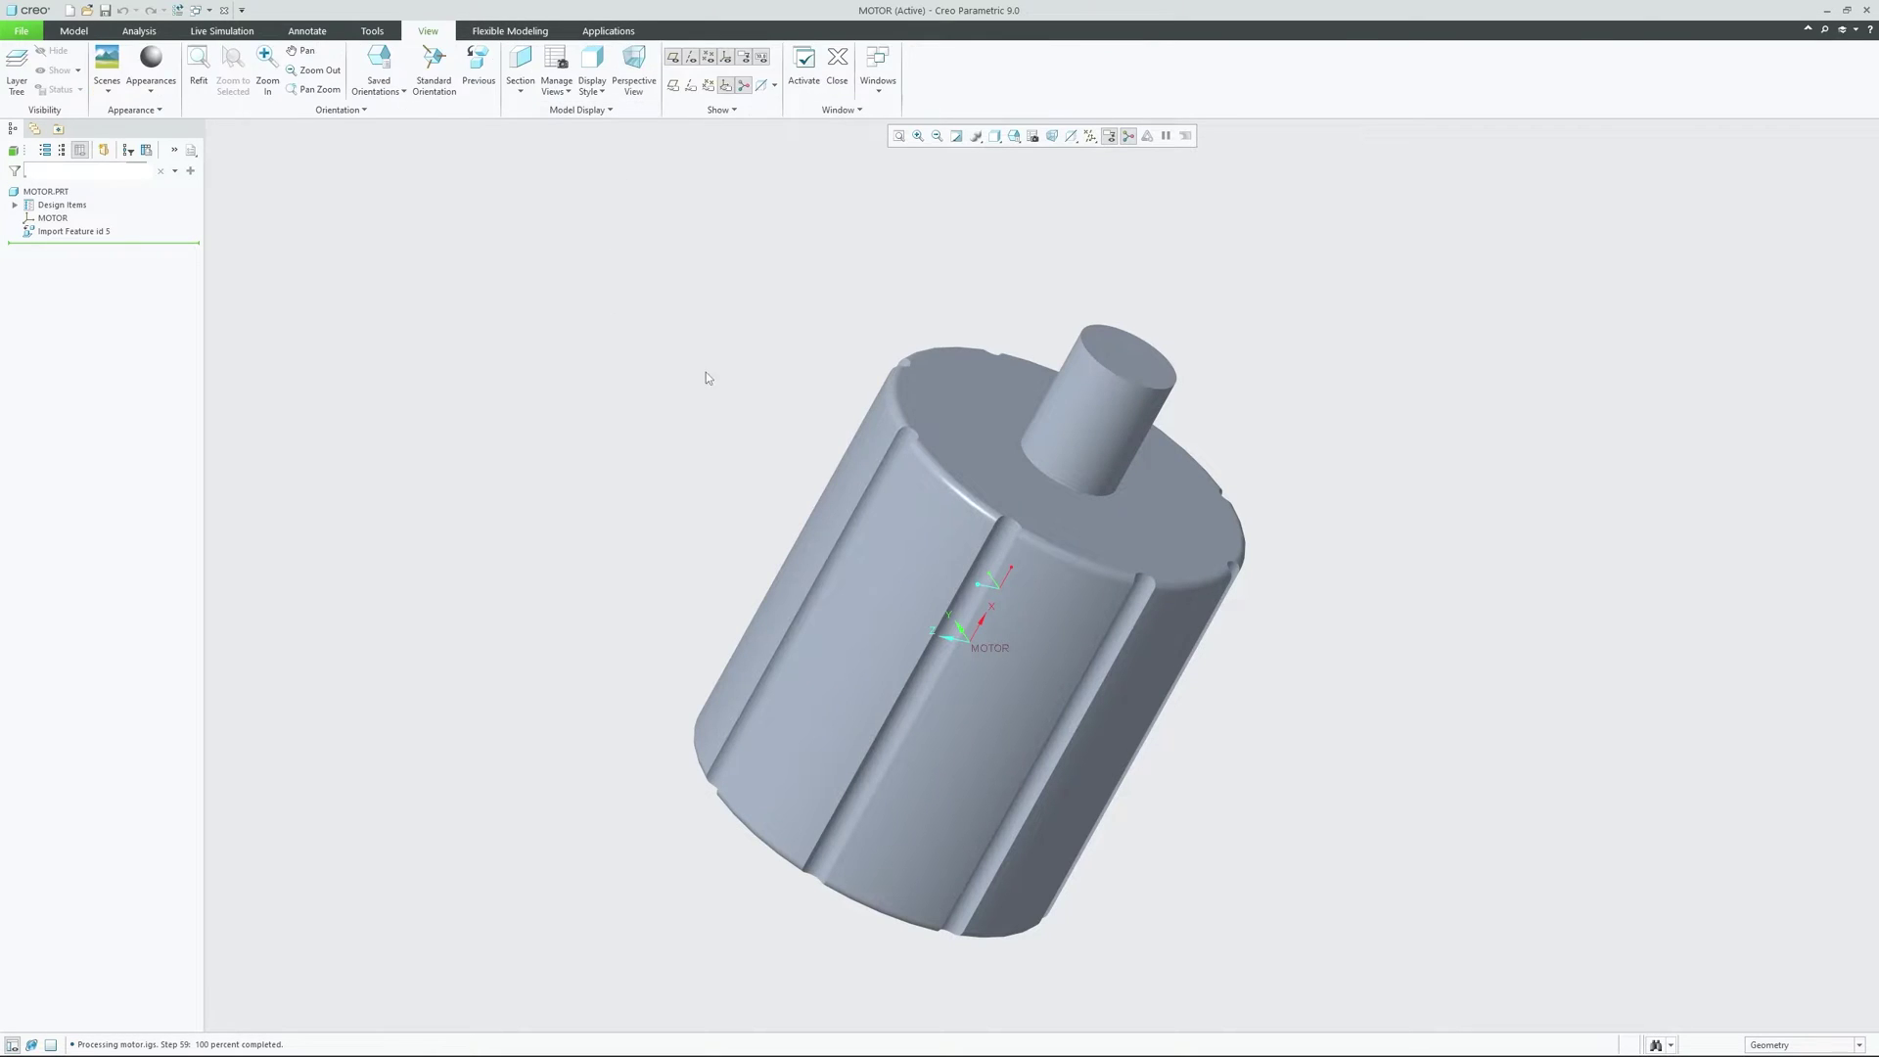
{"action": "left_click", "coordinate": [838, 64]}
{"action": "left_click", "coordinate": [191, 69]}
{"action": "left_click", "coordinate": [959, 654]}
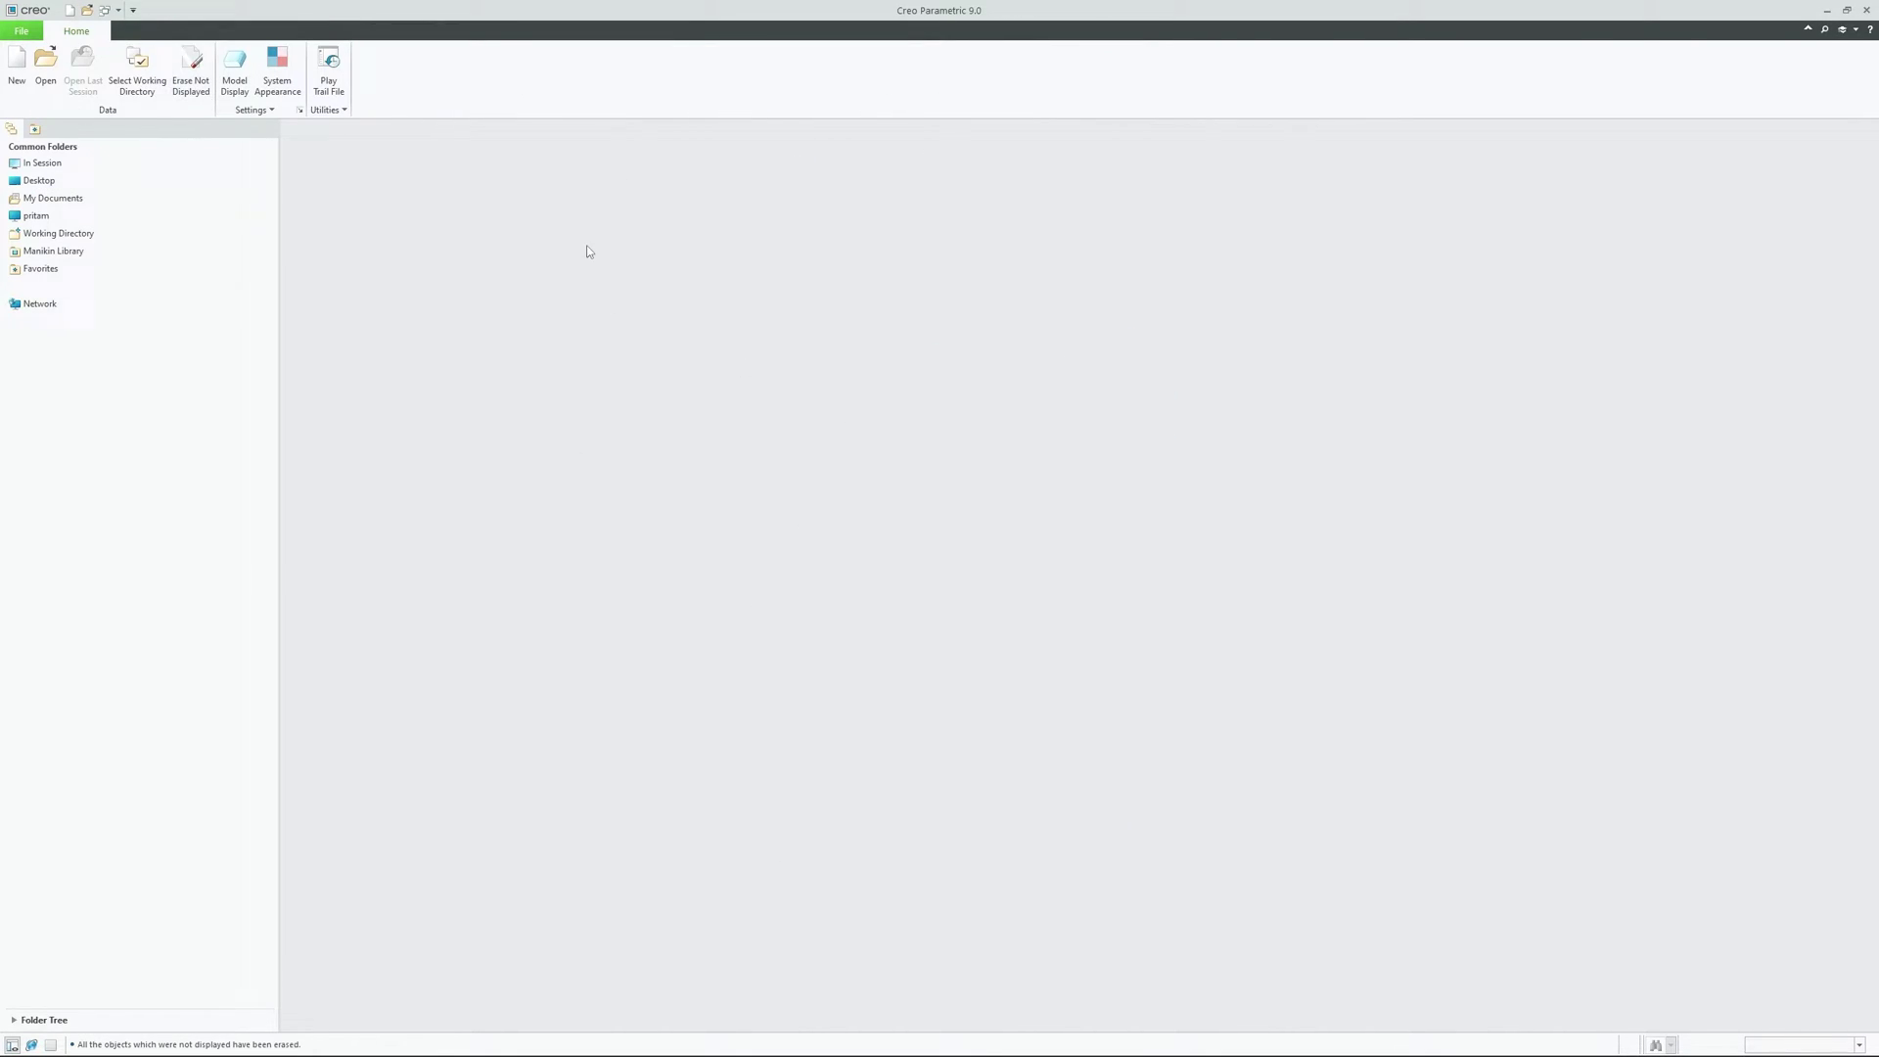
Import motor.igs again with the file type set to All Files
{"action": "left_click", "coordinate": [45, 56]}
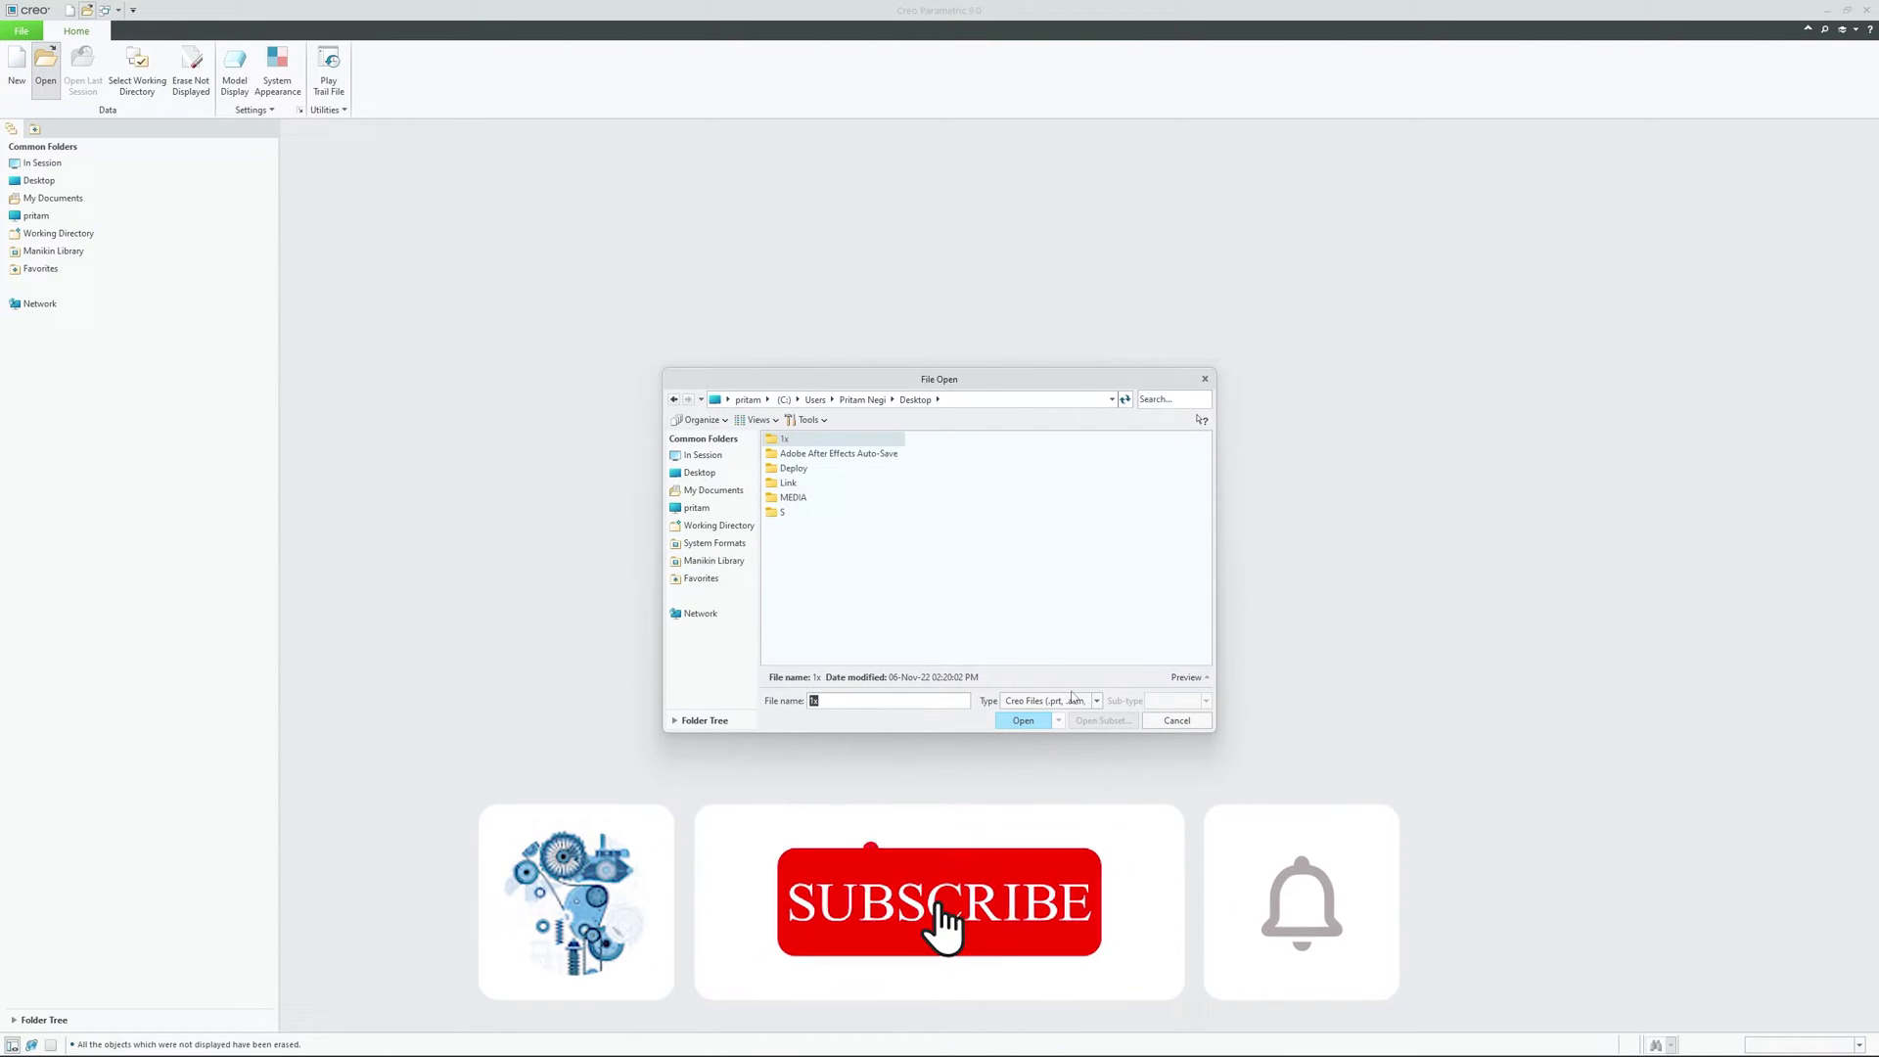
{"action": "left_click", "coordinate": [1074, 699]}
{"action": "left_click", "coordinate": [850, 188]}
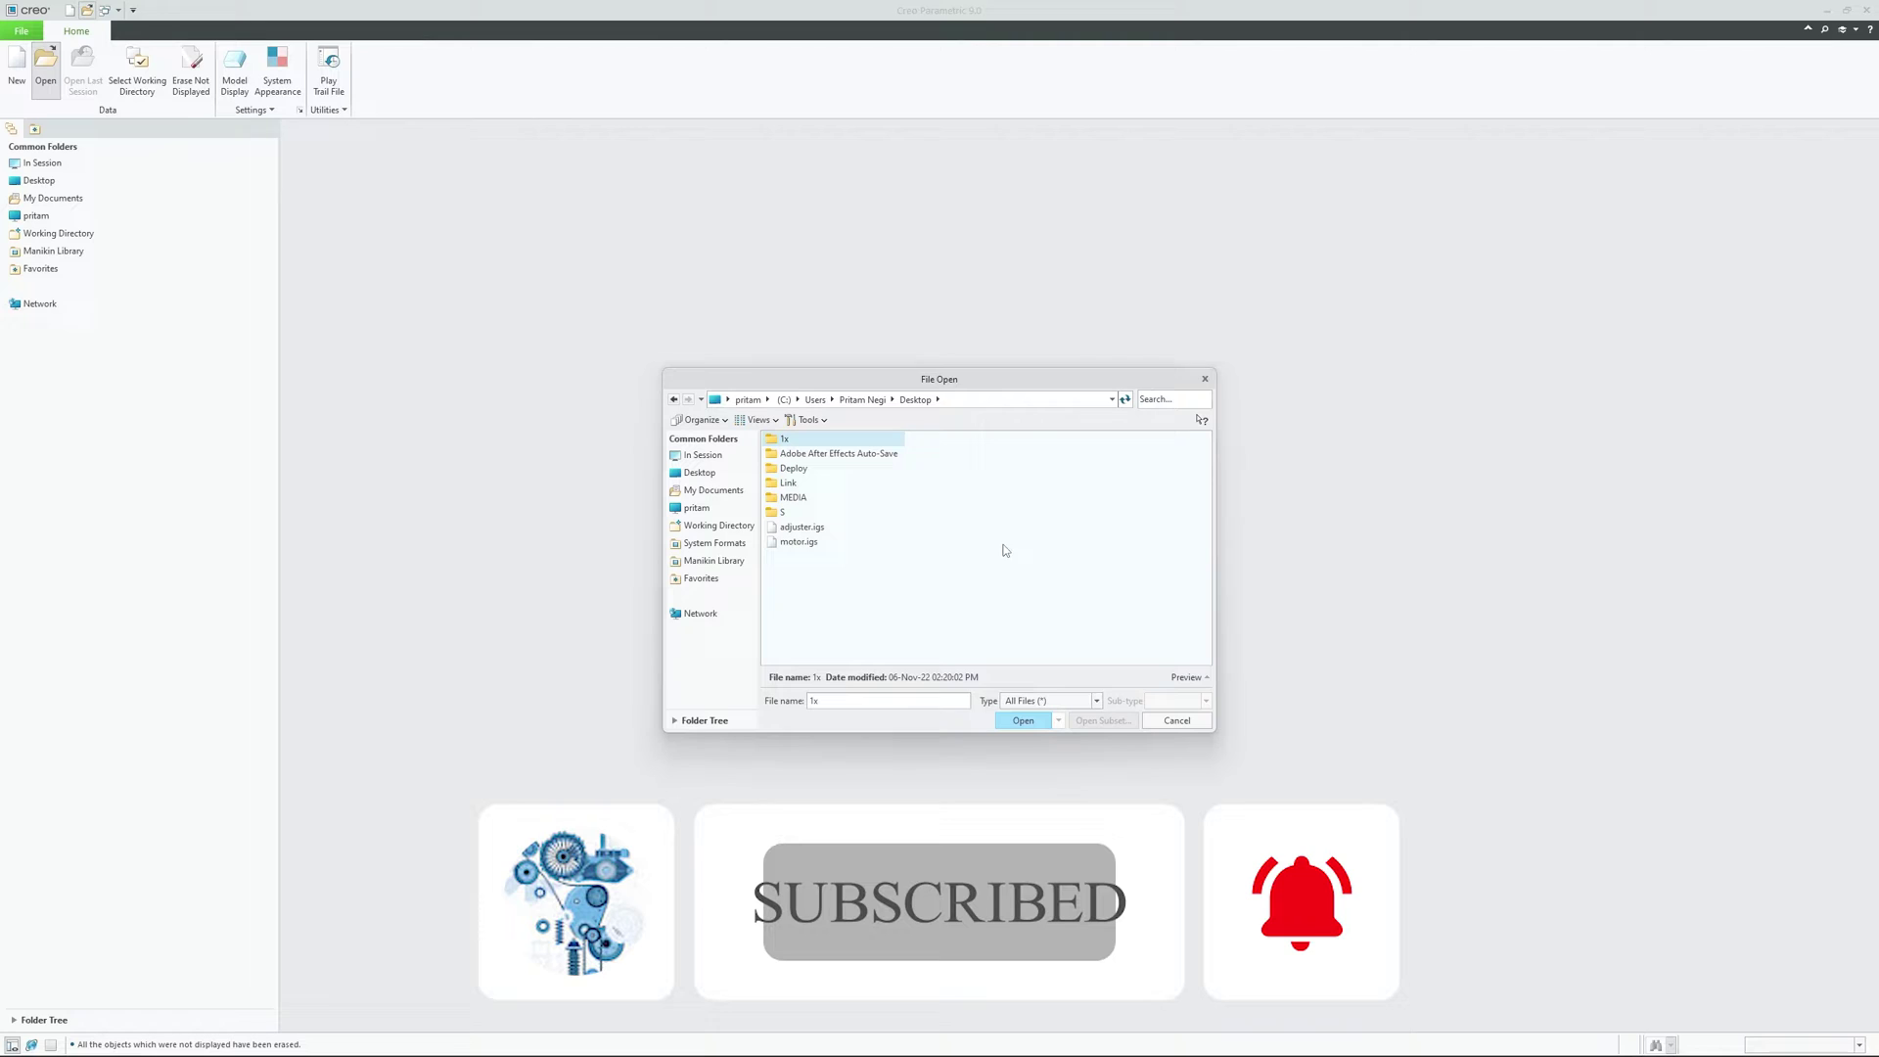
{"action": "left_click", "coordinate": [798, 544]}
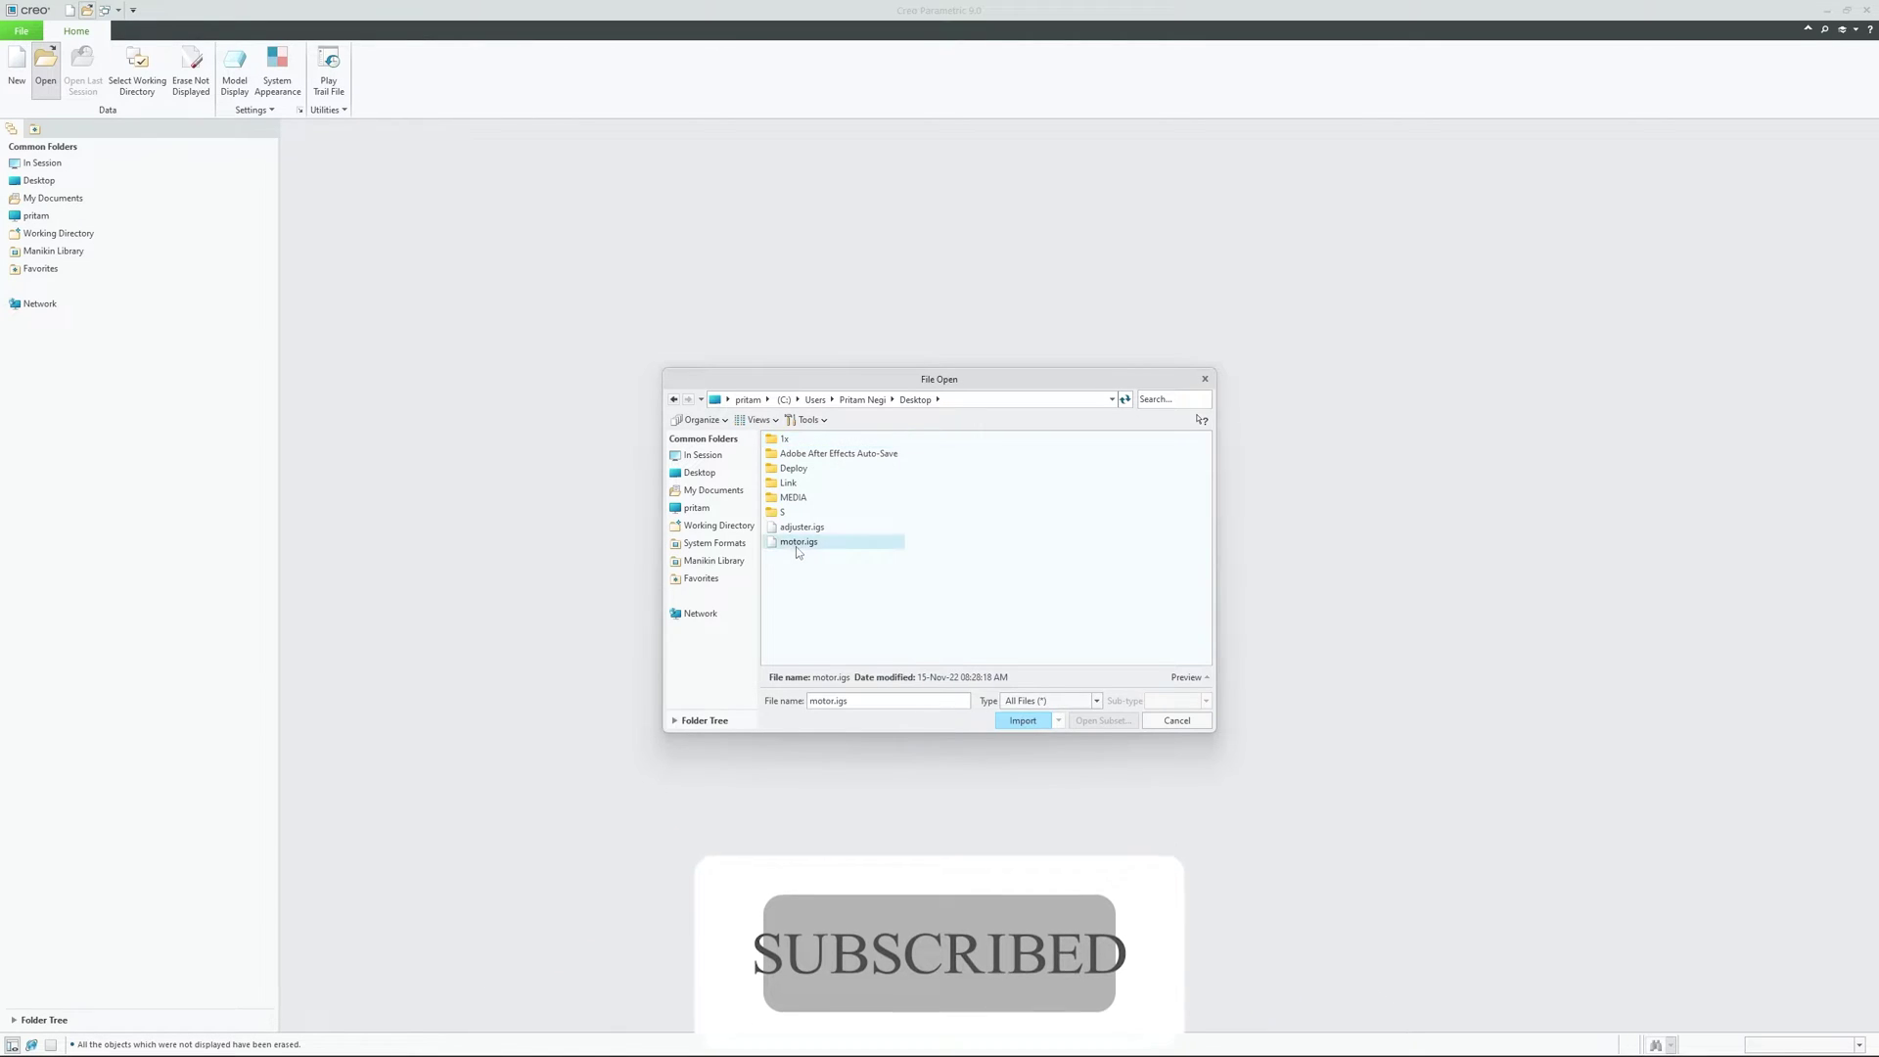
{"action": "left_click", "coordinate": [1023, 720]}
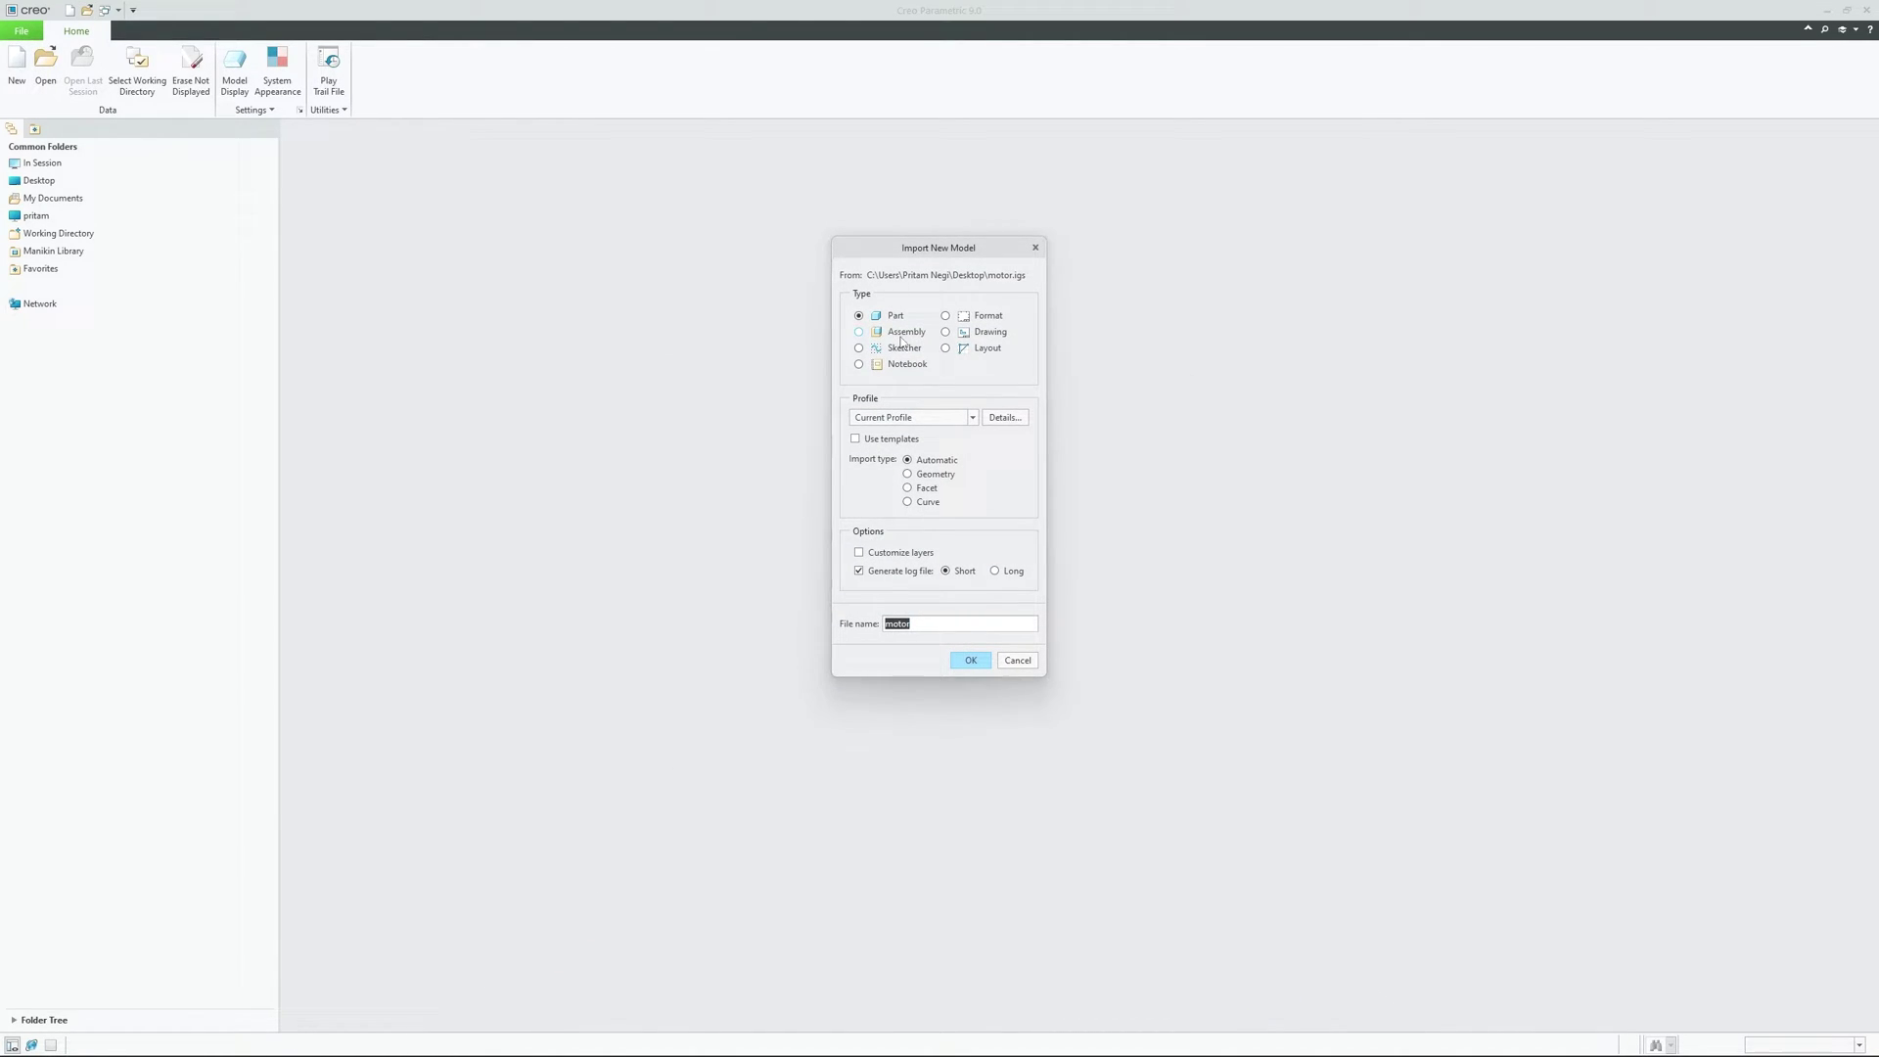
Enable Use templates and open the IGES import profile Details dialog
{"action": "left_click", "coordinate": [856, 439]}
{"action": "left_click", "coordinate": [964, 416]}
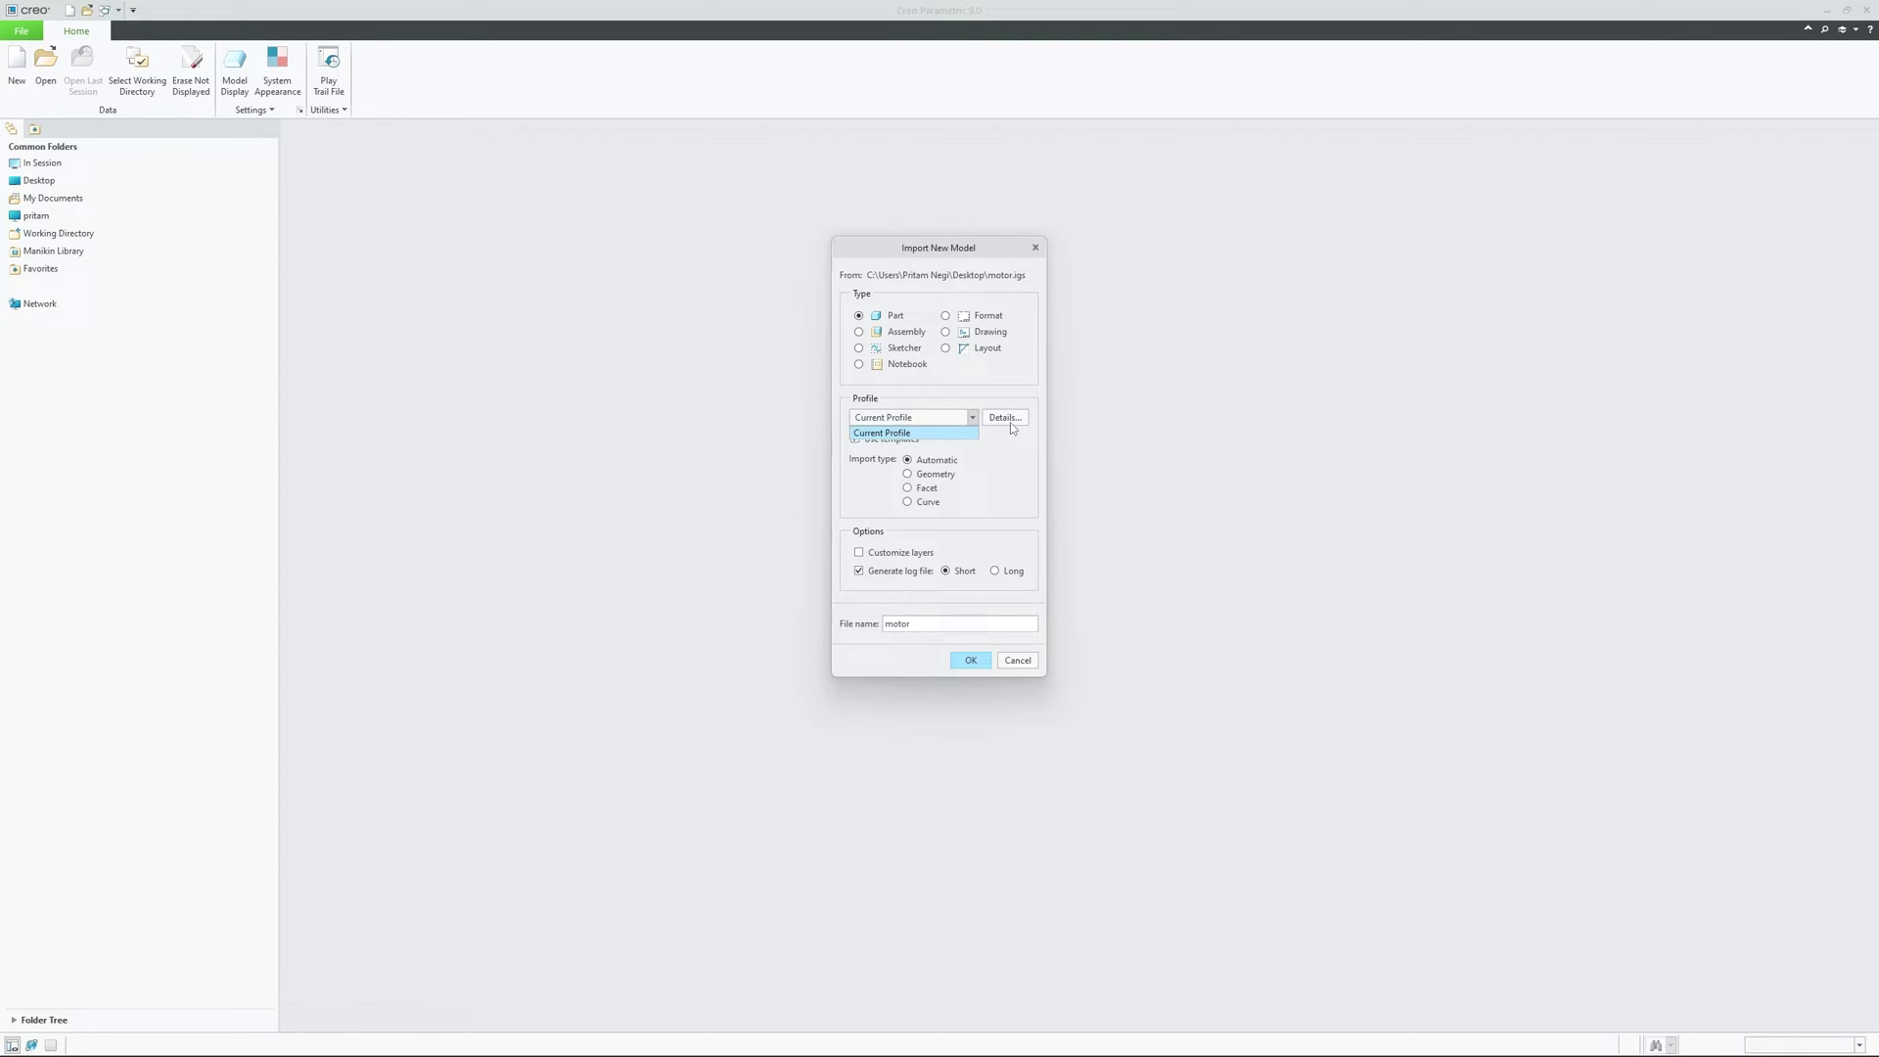
{"action": "left_click", "coordinate": [1011, 423]}
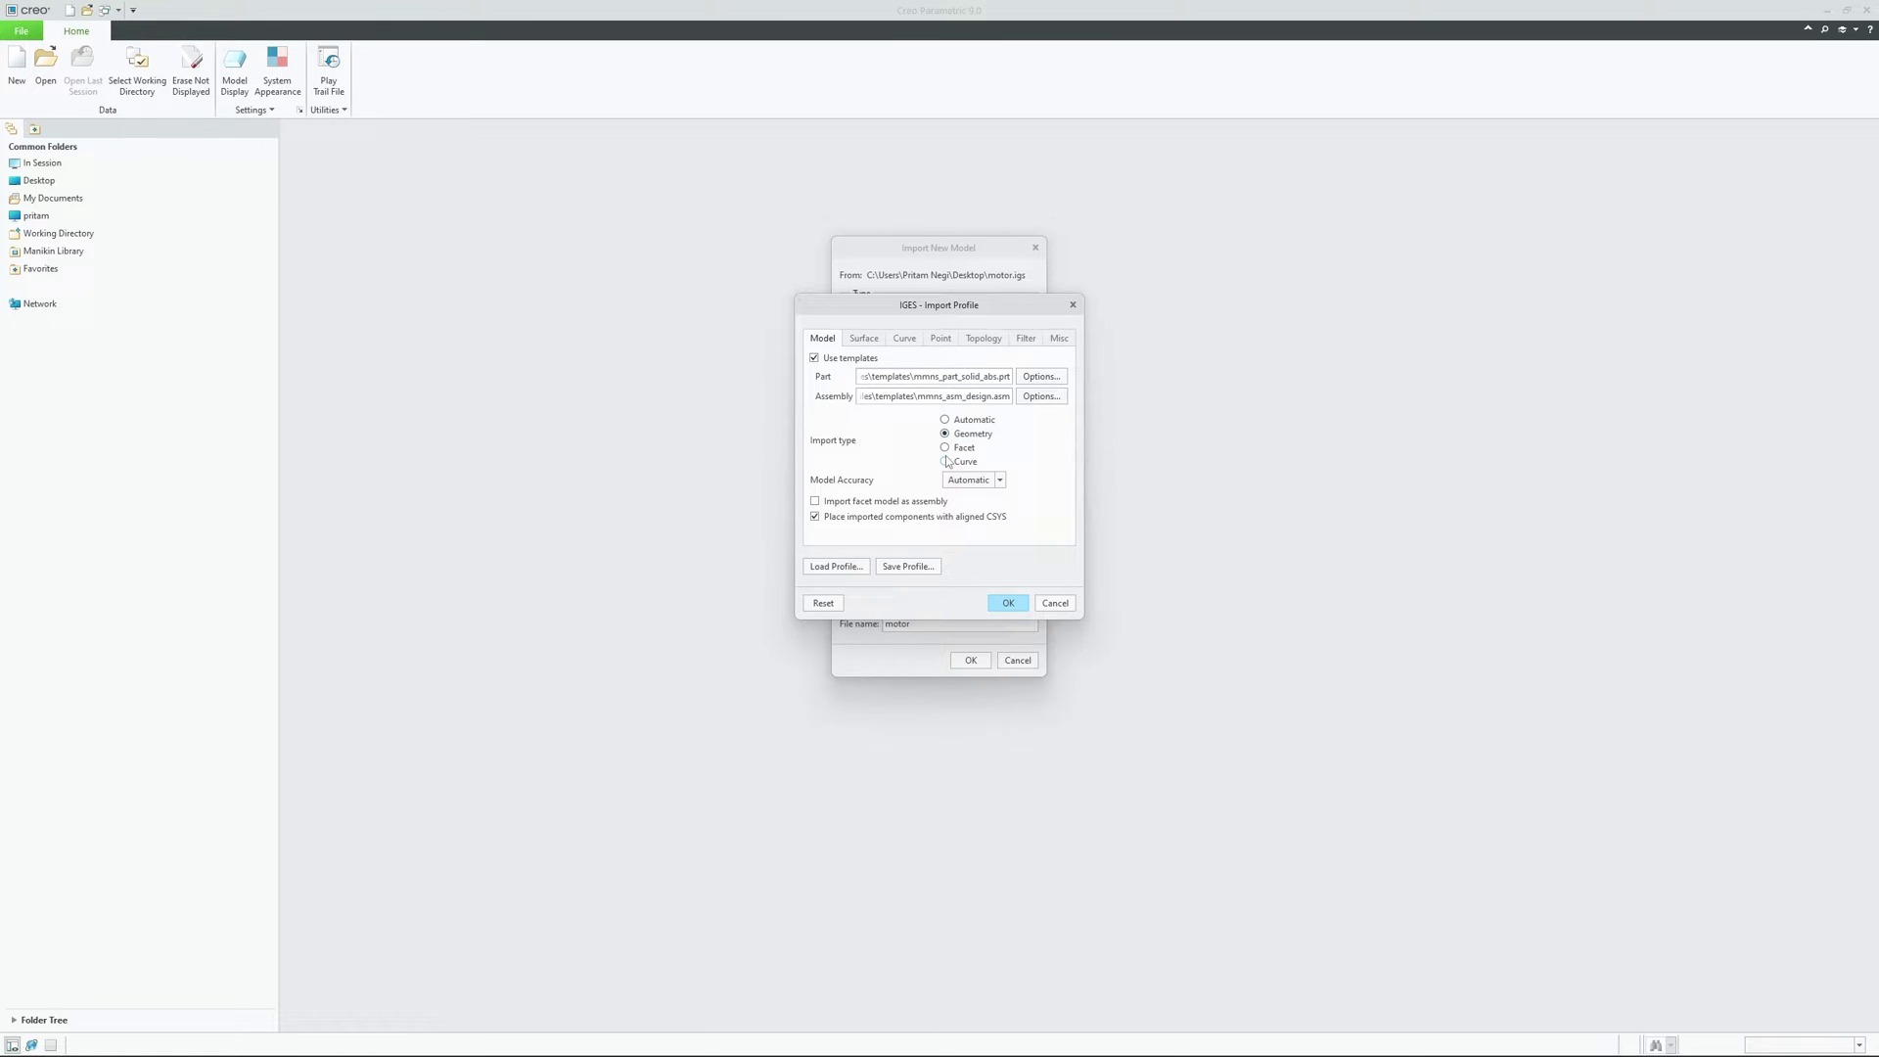
Keep IGES import type Automatic and choose inlbs_harn_part_rel as the part template
{"action": "left_click", "coordinate": [945, 447]}
{"action": "left_click", "coordinate": [945, 418]}
{"action": "left_click", "coordinate": [1041, 380]}
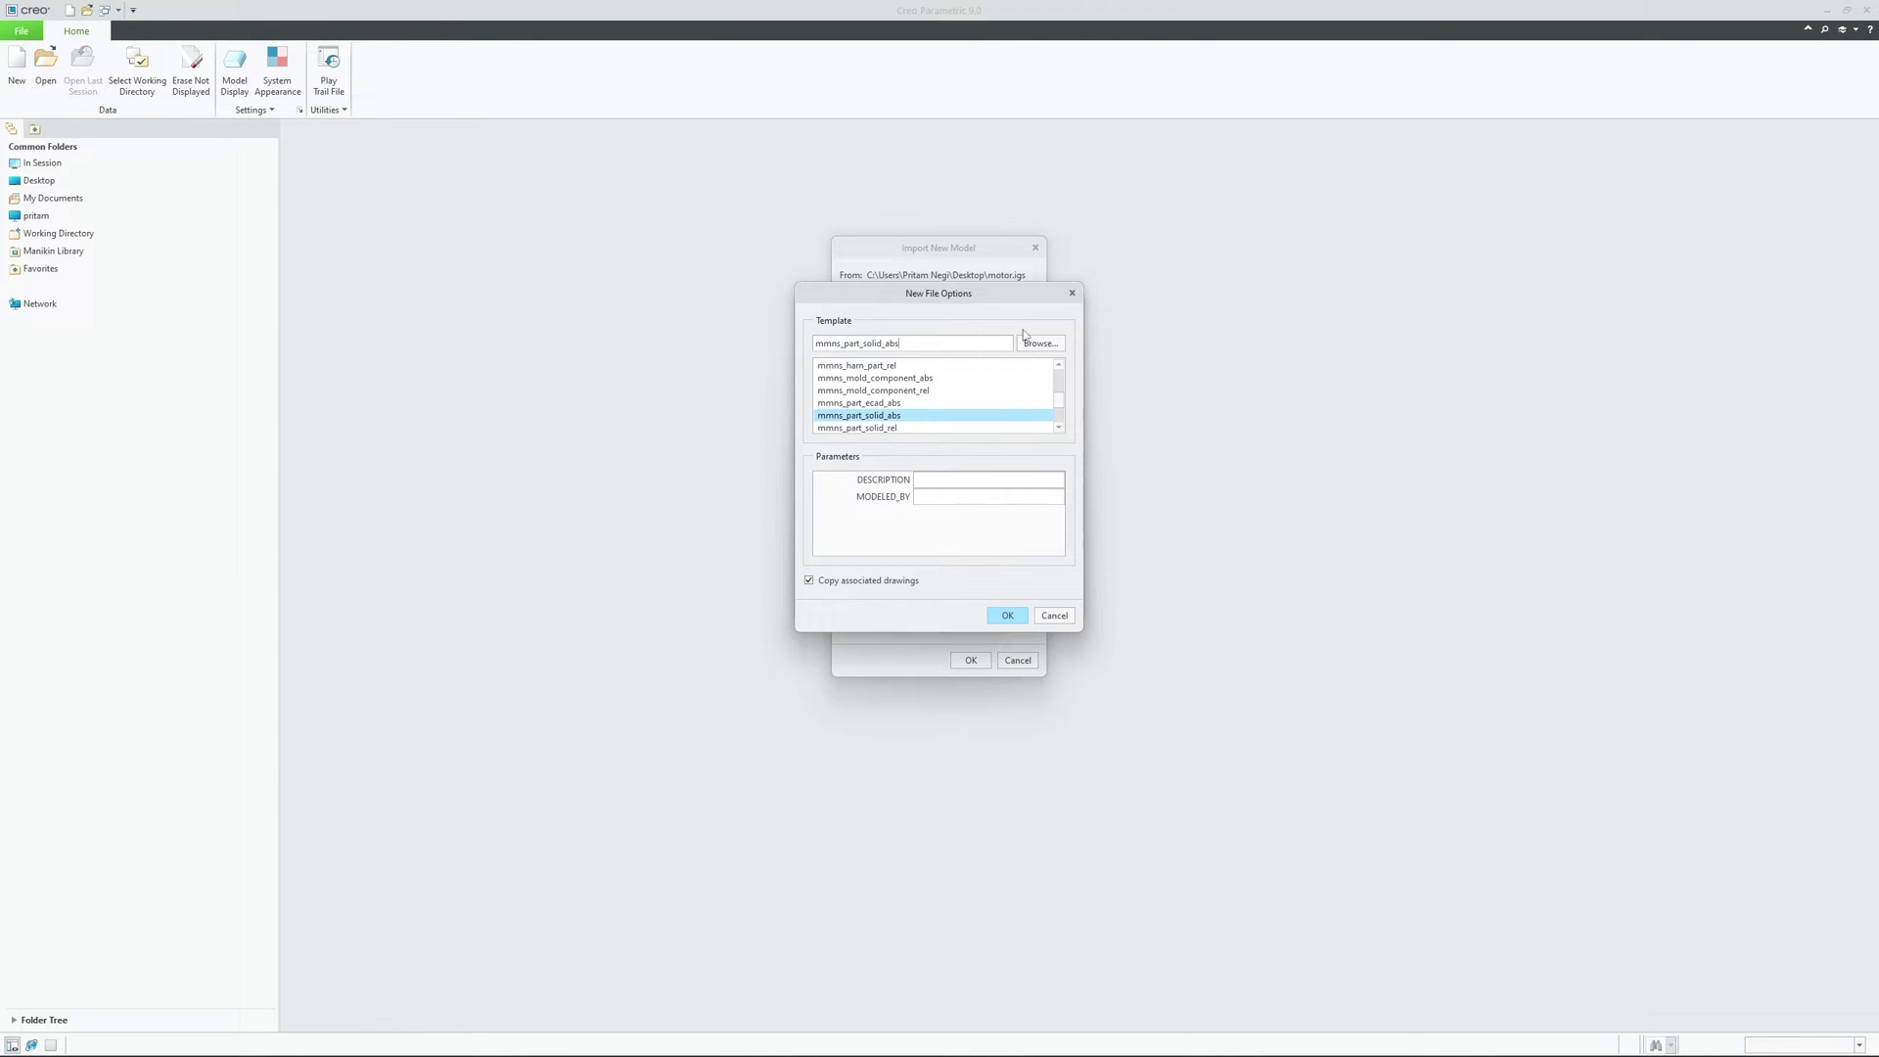
{"action": "left_click_drag", "start_coordinate": [1060, 406], "coordinate": [1059, 412]}
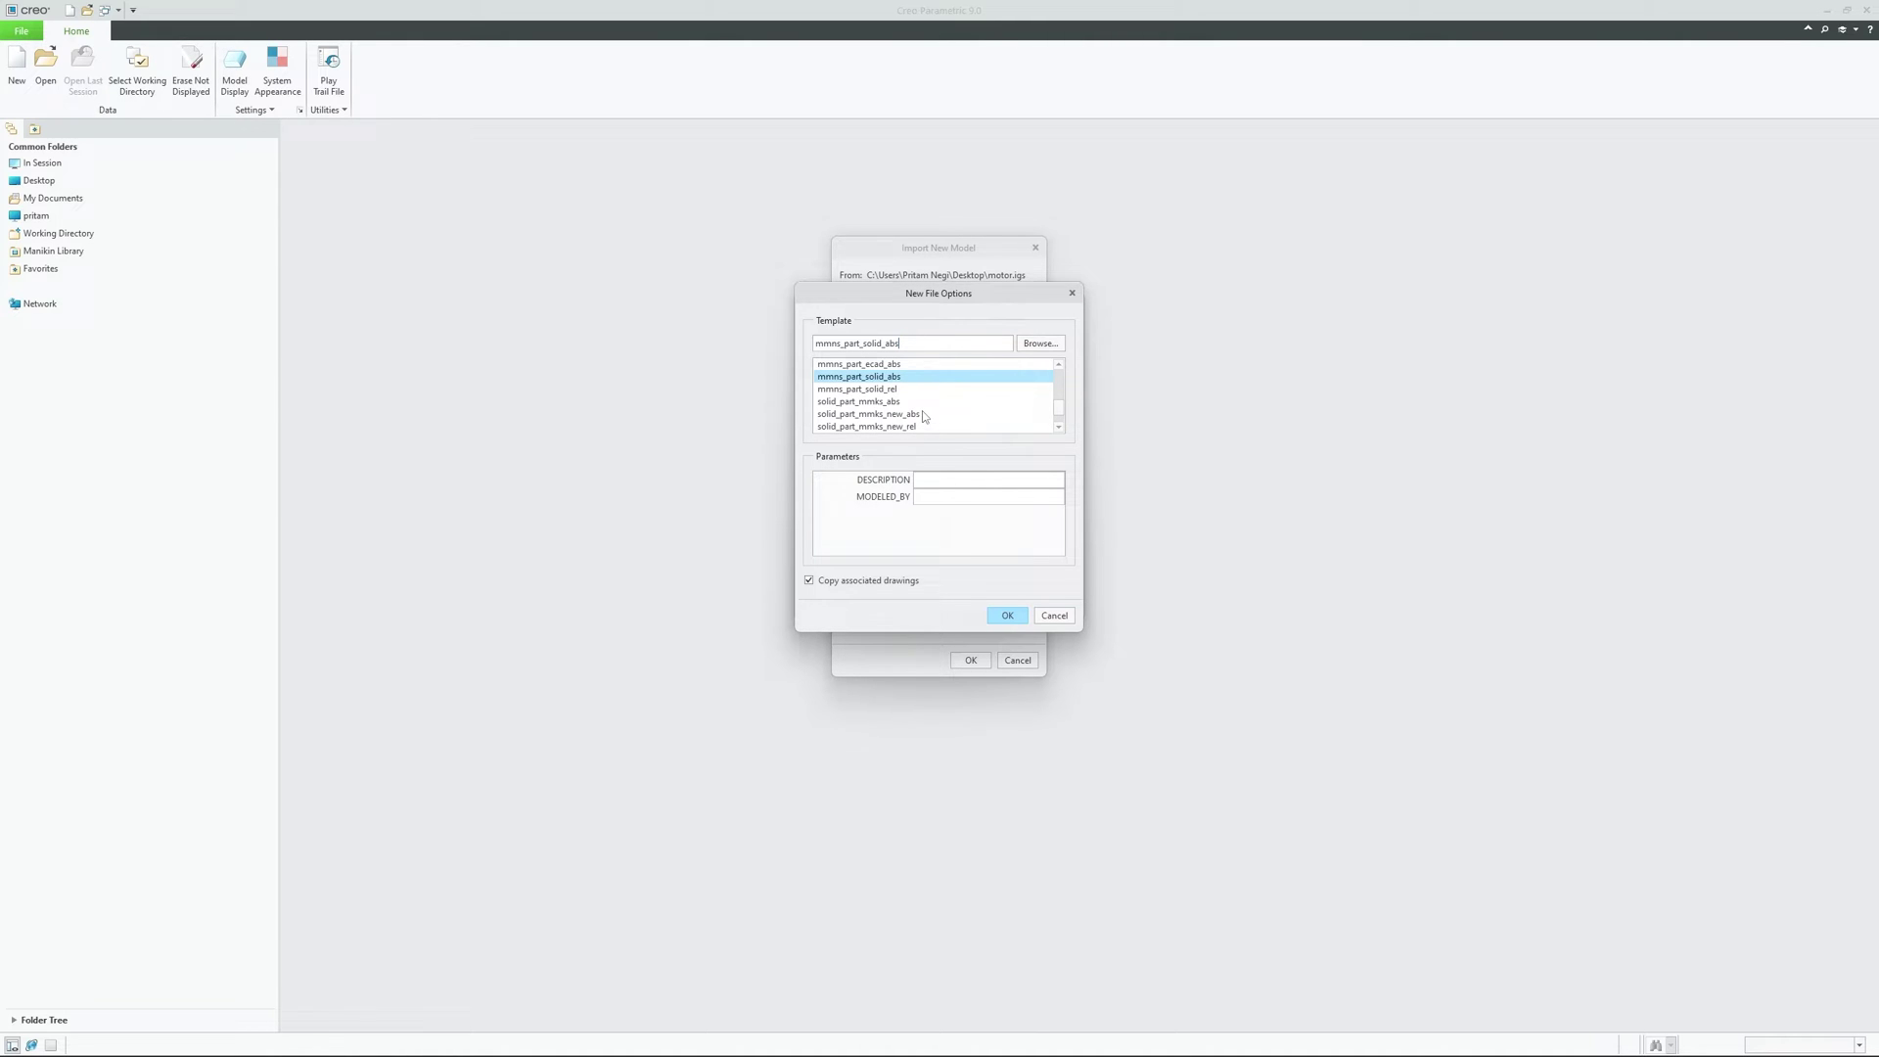
{"action": "scroll", "coordinate": [922, 409], "scroll_direction": "up", "scroll_amount": 4}
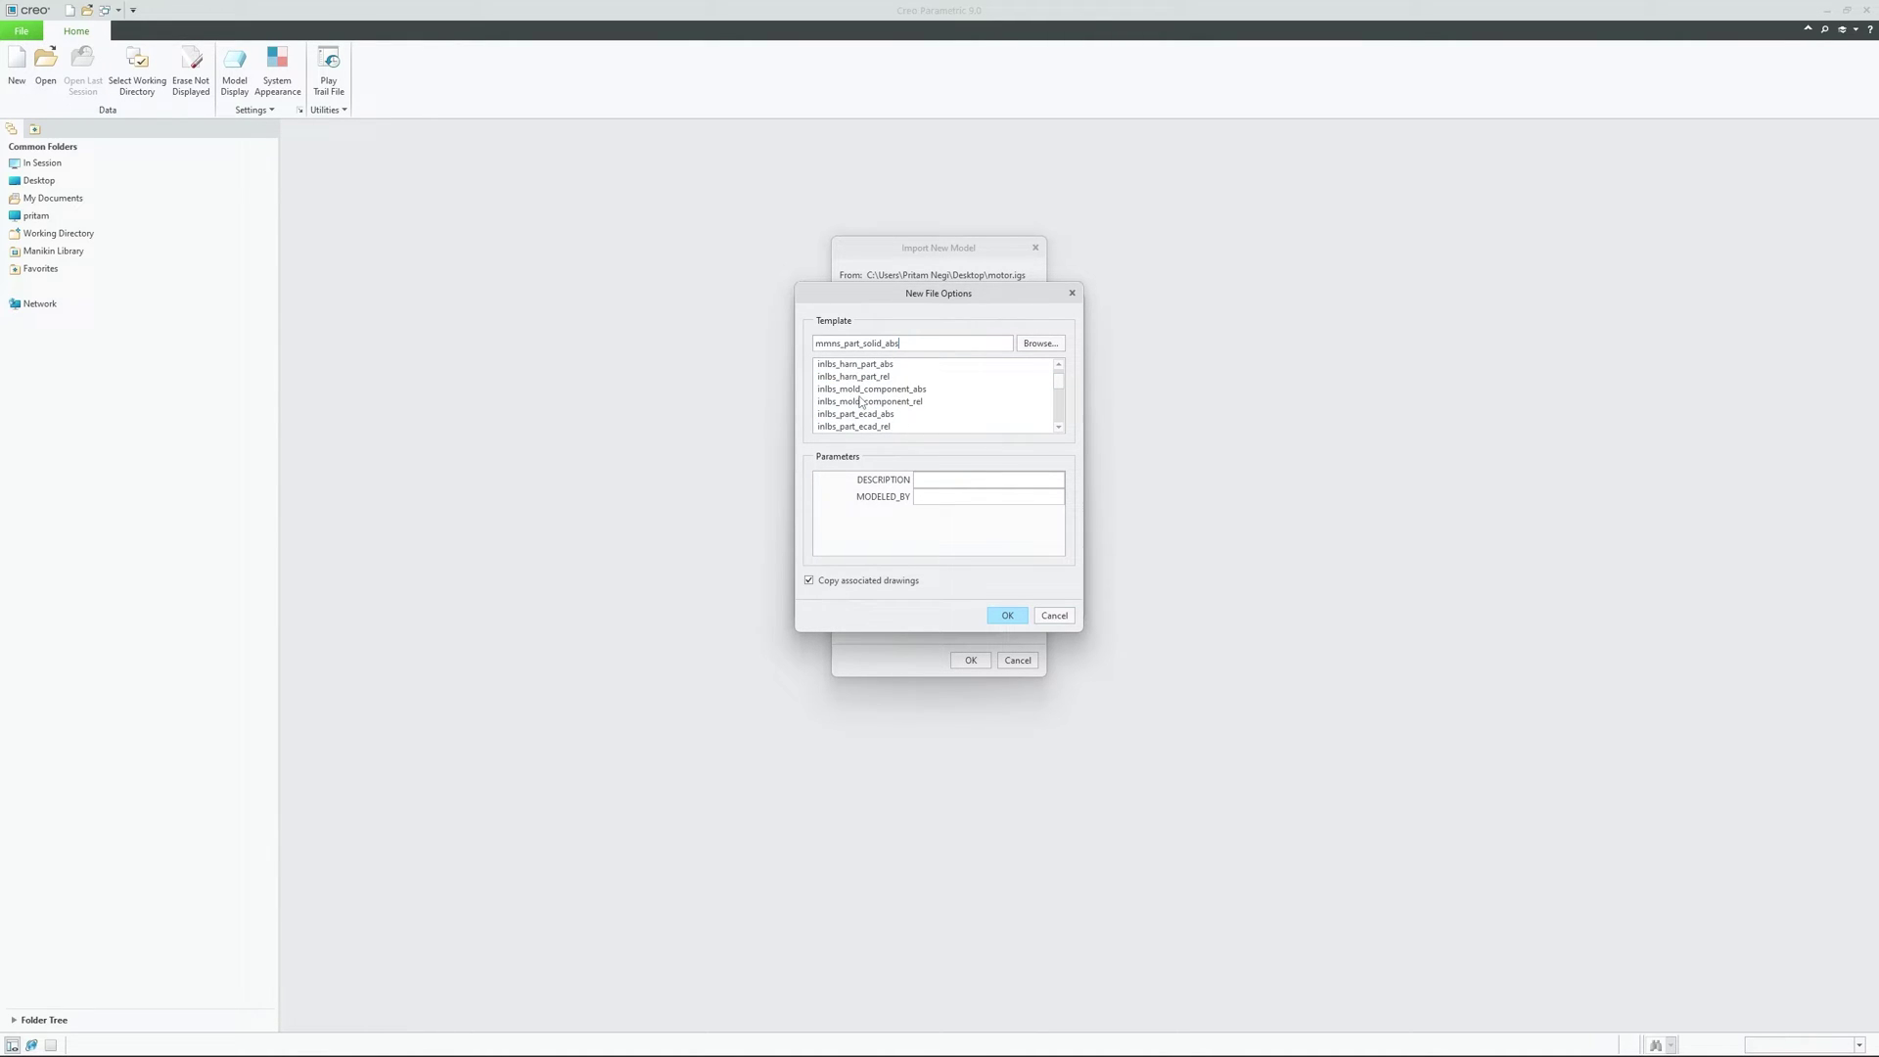
{"action": "left_click", "coordinate": [869, 376]}
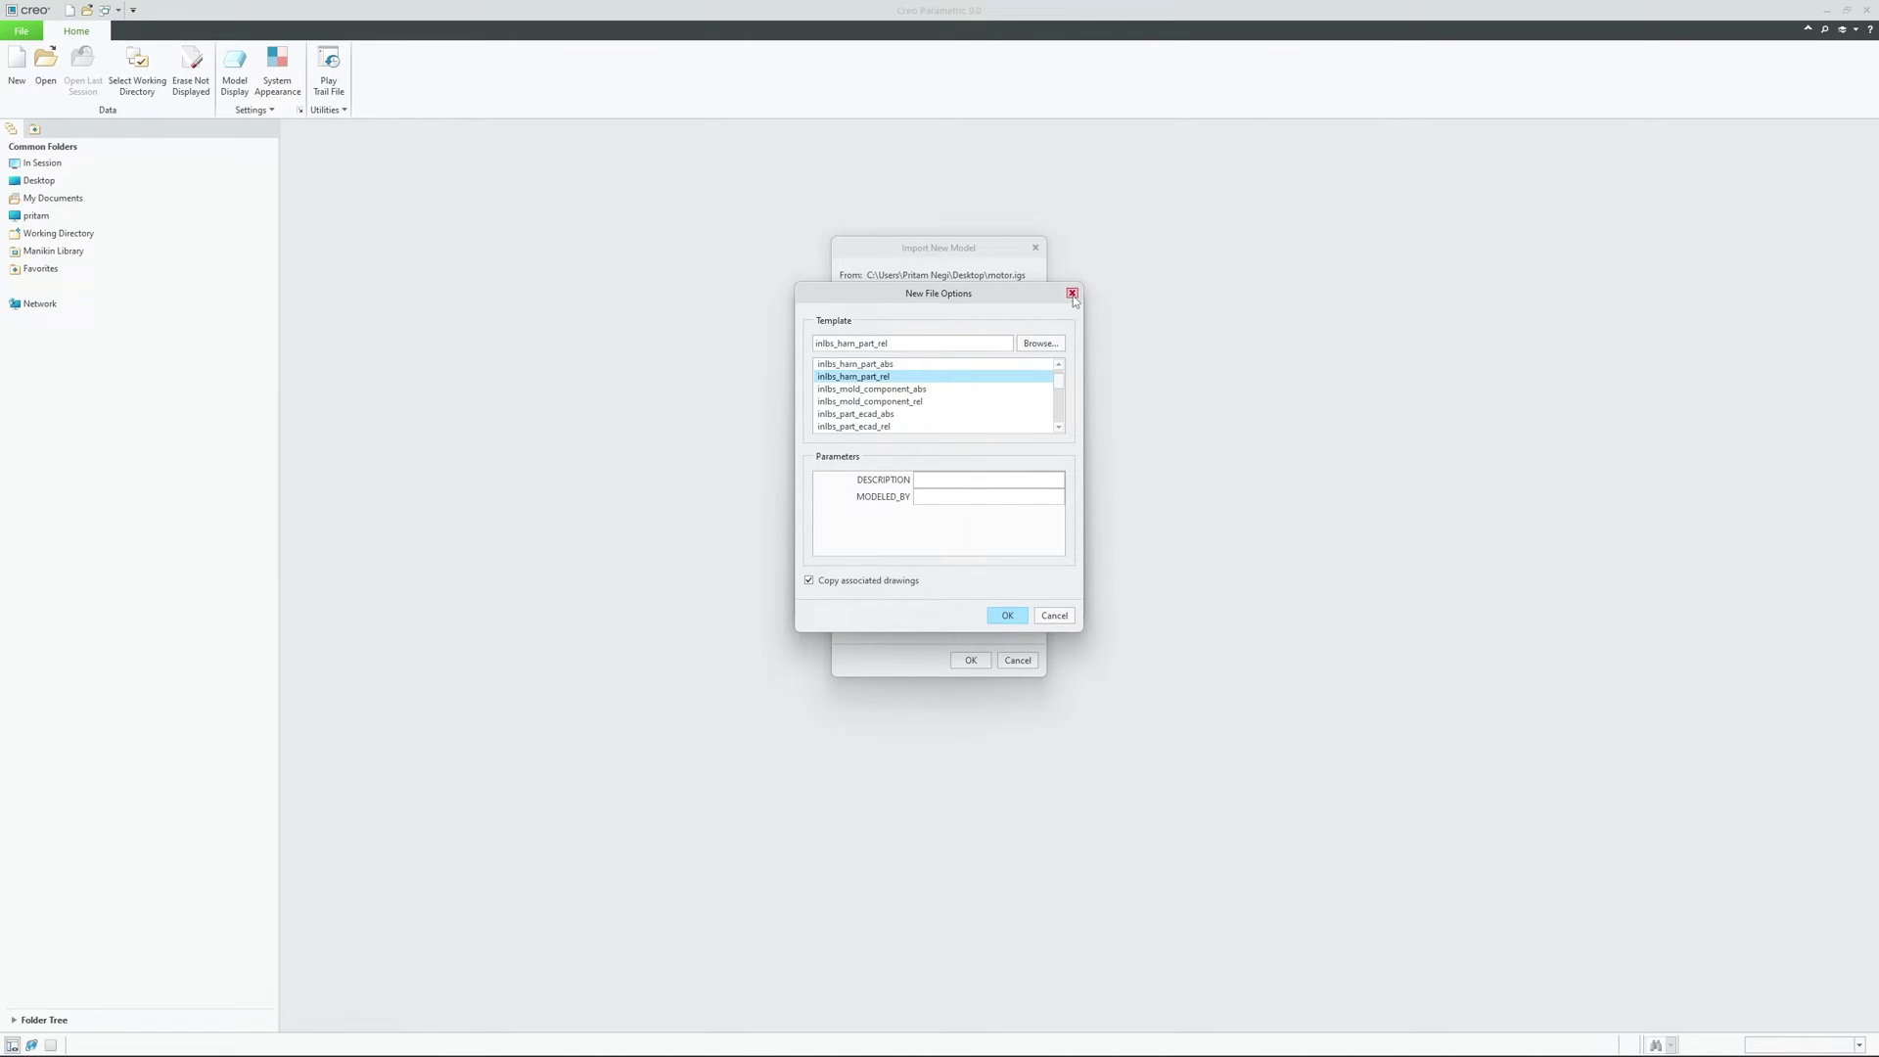
{"action": "key", "text": "Return"}
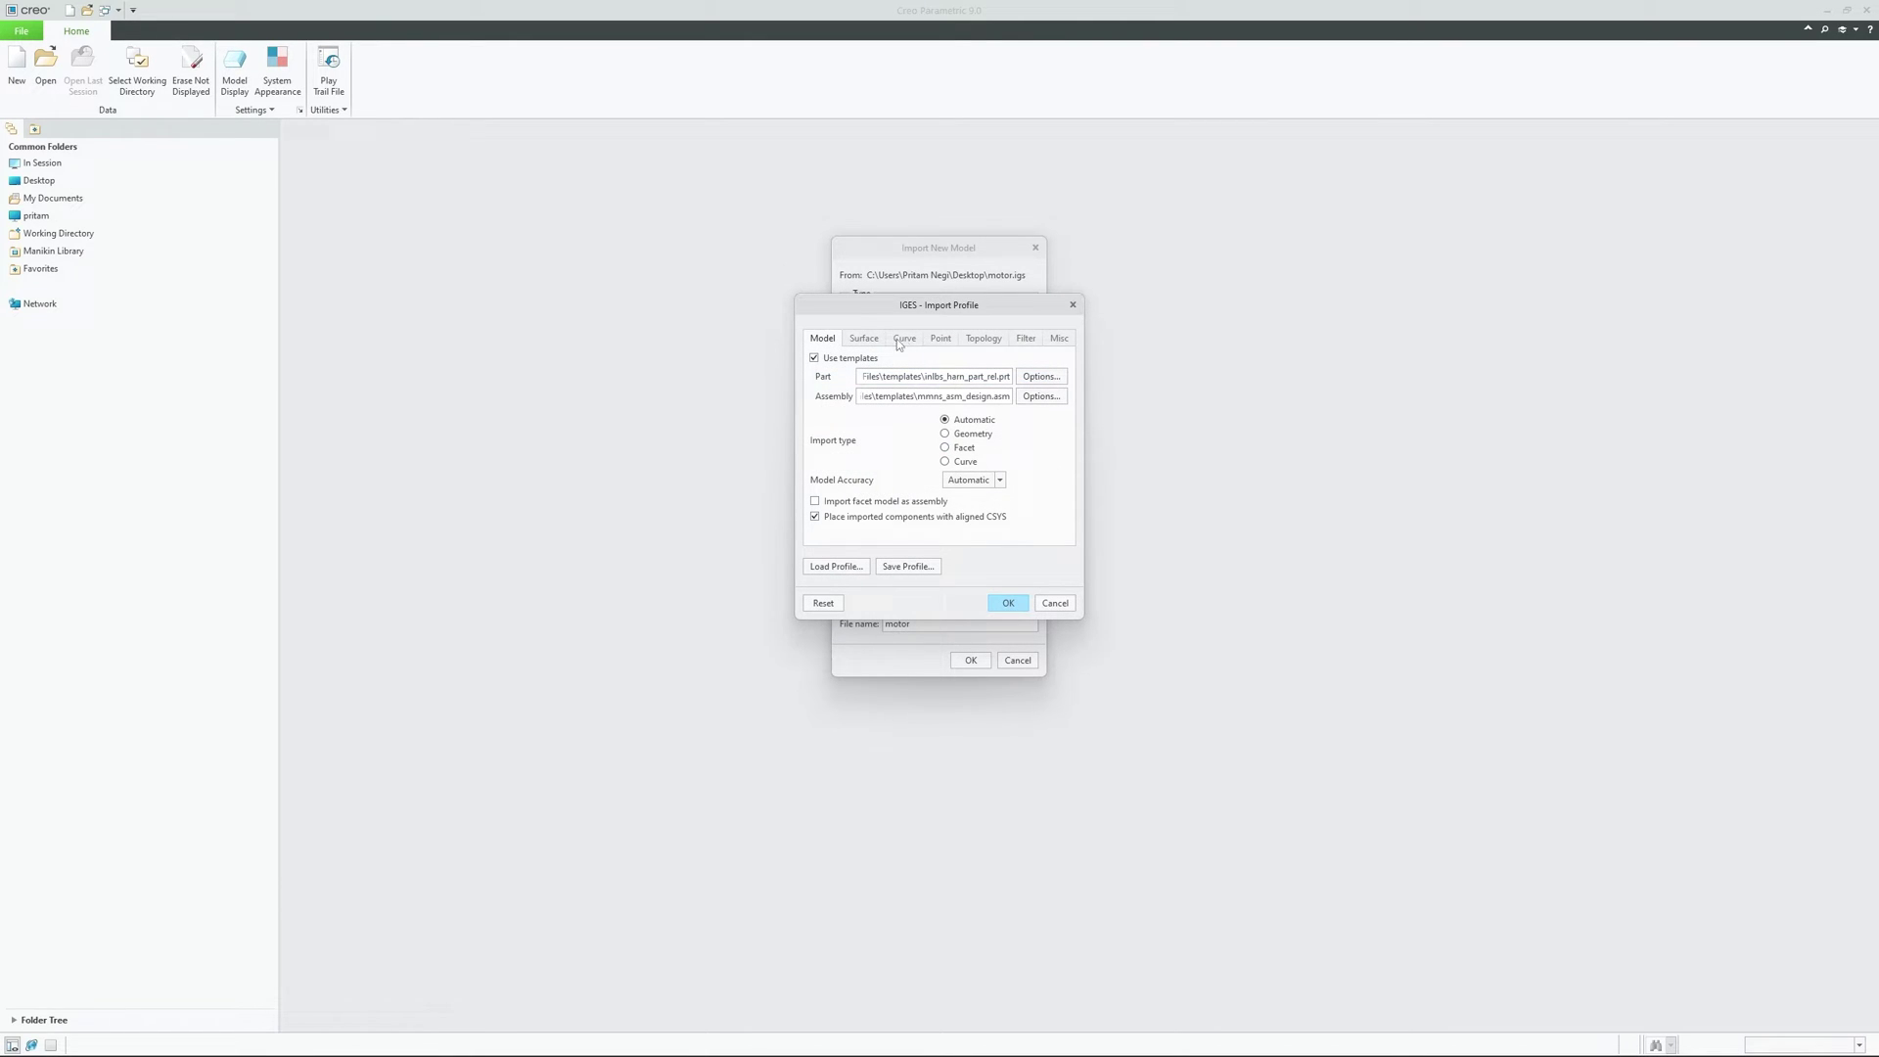
Review the Surface, Curve, Point, Topology and Filter tabs, then close the IGES profile
{"action": "left_click", "coordinate": [867, 342]}
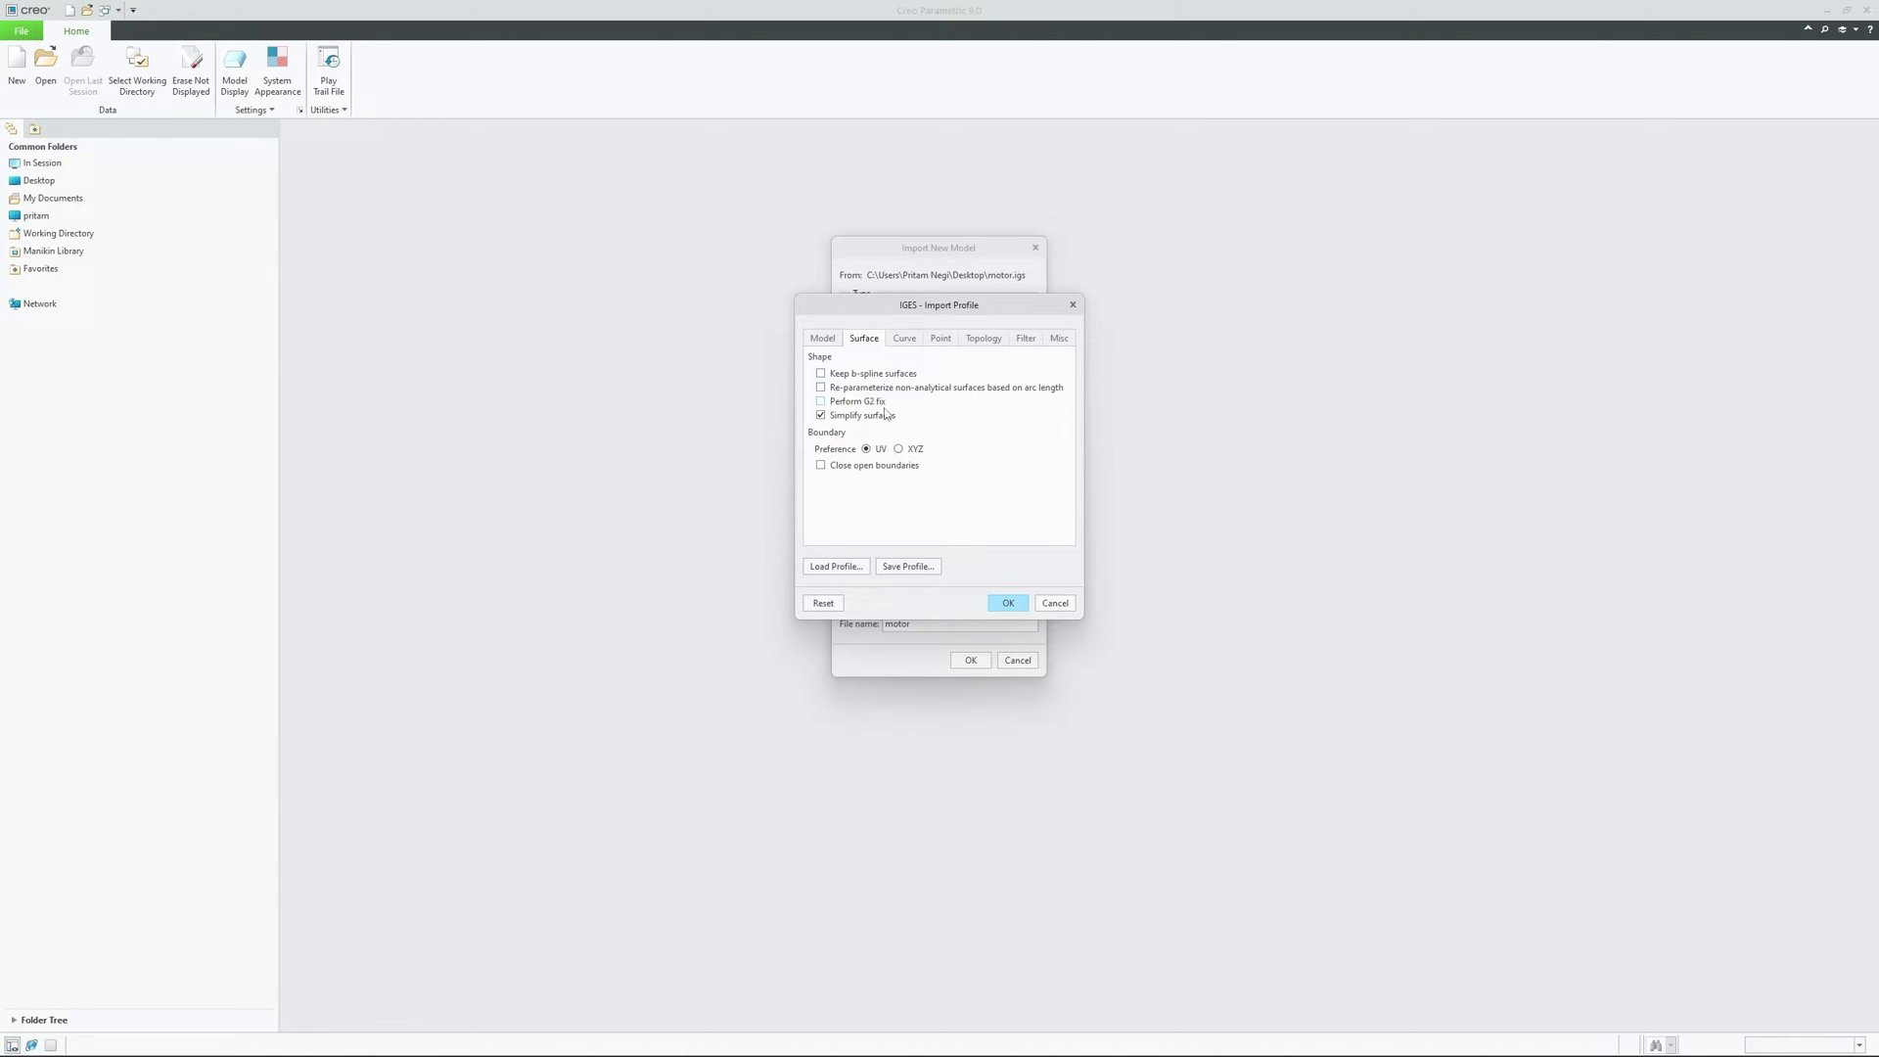
{"action": "left_click", "coordinate": [908, 339]}
{"action": "left_click", "coordinate": [941, 339]}
{"action": "left_click", "coordinate": [983, 338]}
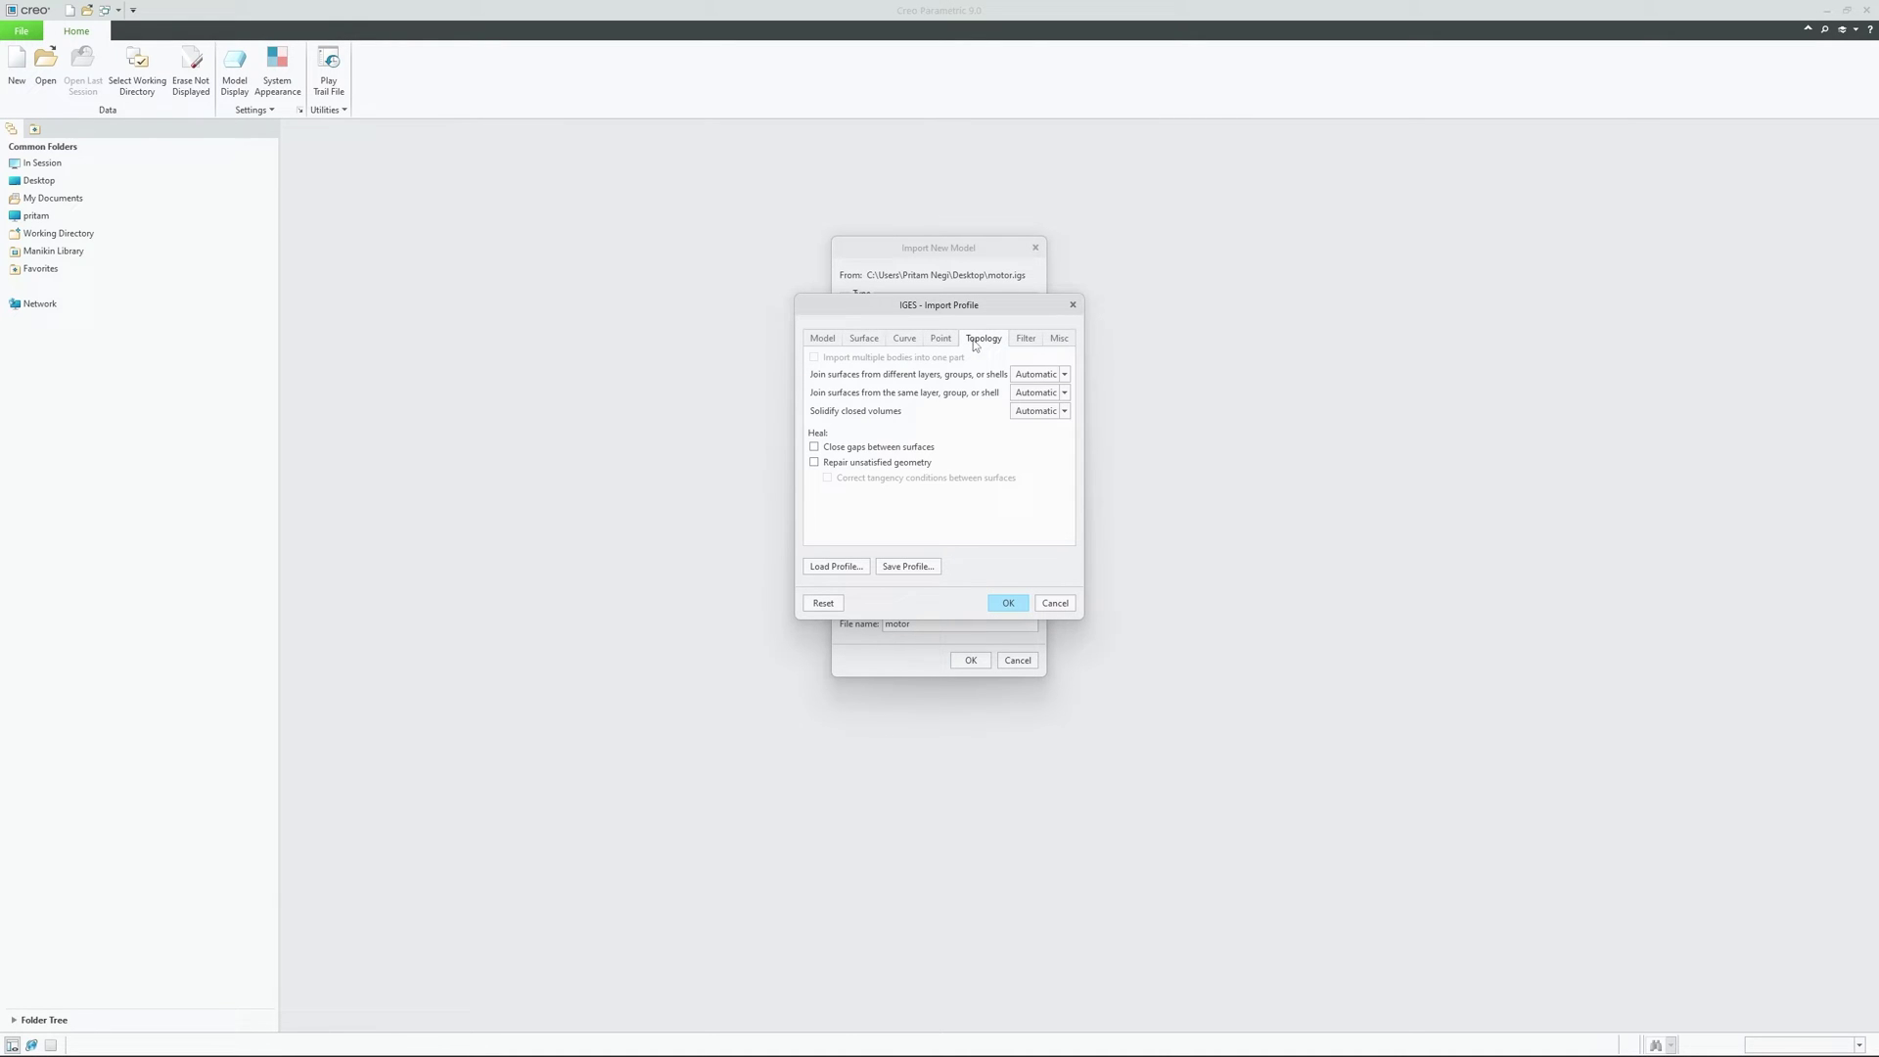
{"action": "left_click", "coordinate": [1025, 338]}
{"action": "left_click", "coordinate": [1072, 305]}
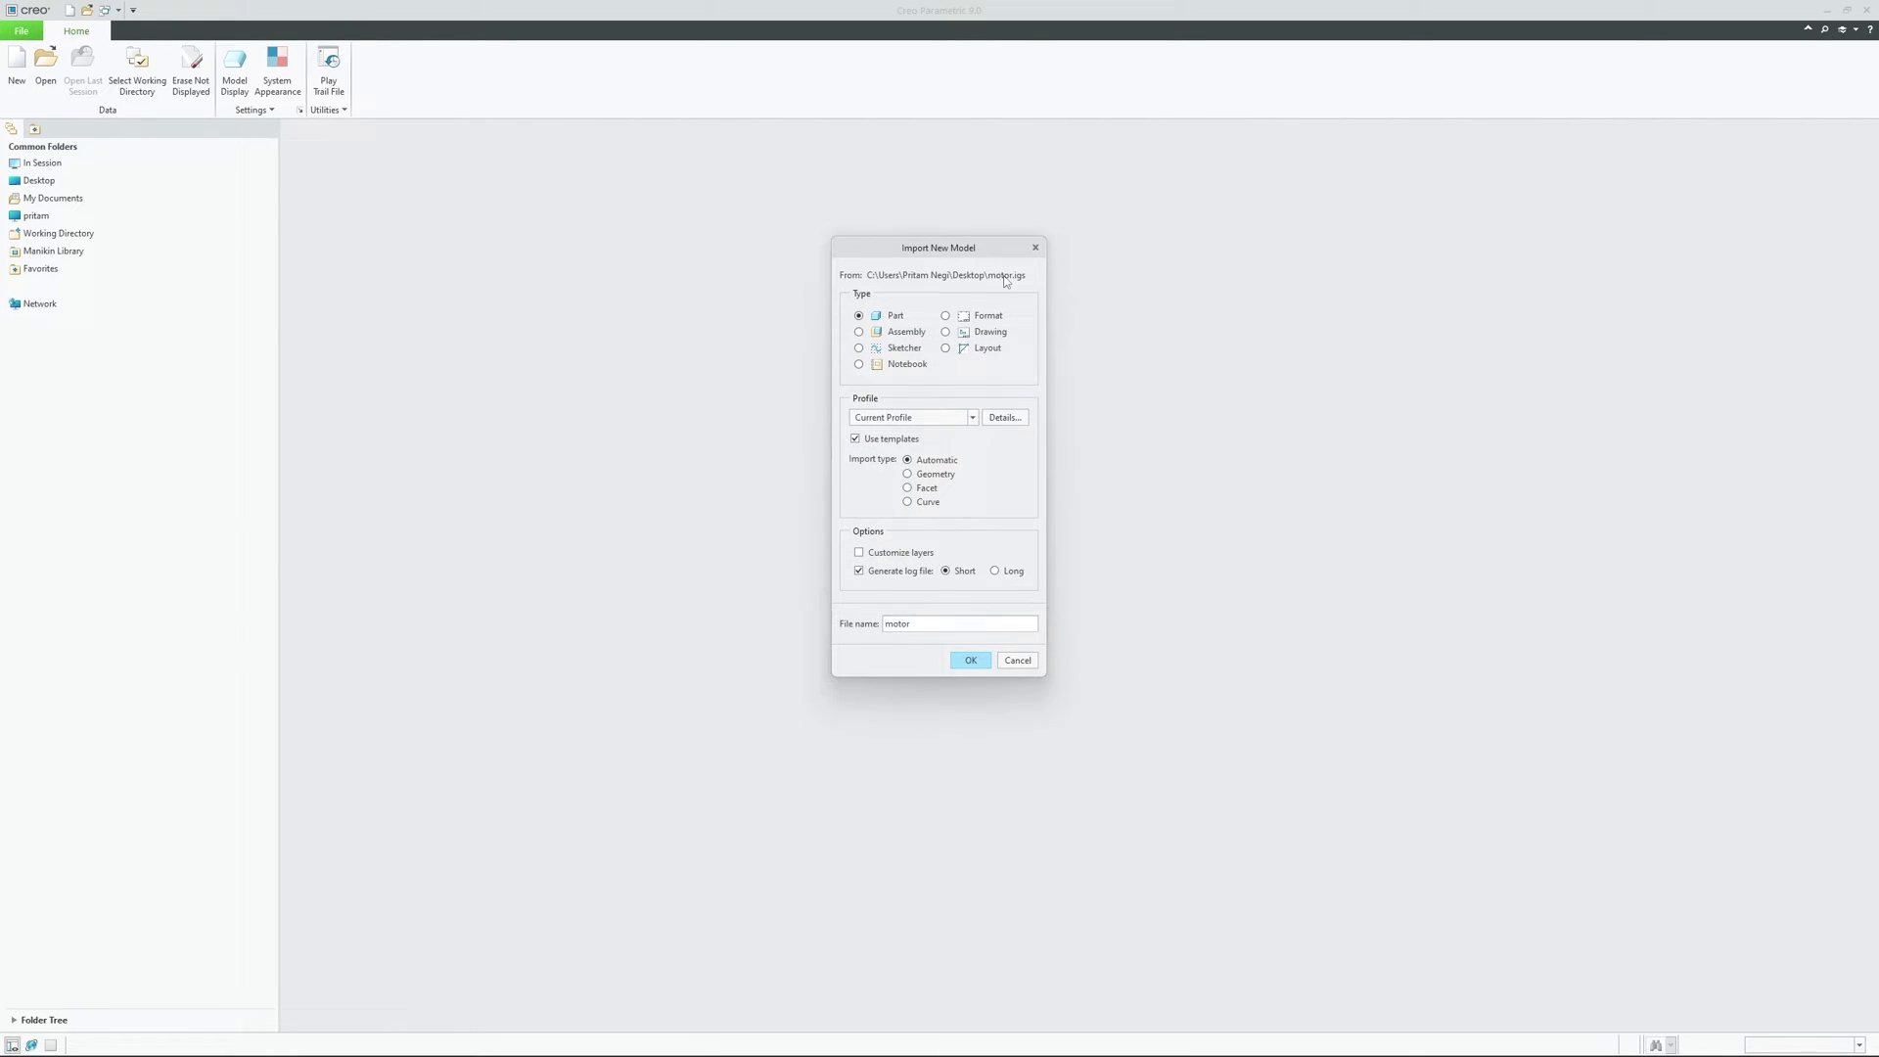
Import motor.igs as MOTOR.PRT with template datums and orbit the model to inspect it
{"action": "left_click", "coordinate": [967, 661]}
{"action": "middle_click_drag", "start_coordinate": [643, 417], "coordinate": [438, 162]}
{"action": "scroll", "coordinate": [837, 438], "scroll_direction": "up", "scroll_amount": 3}
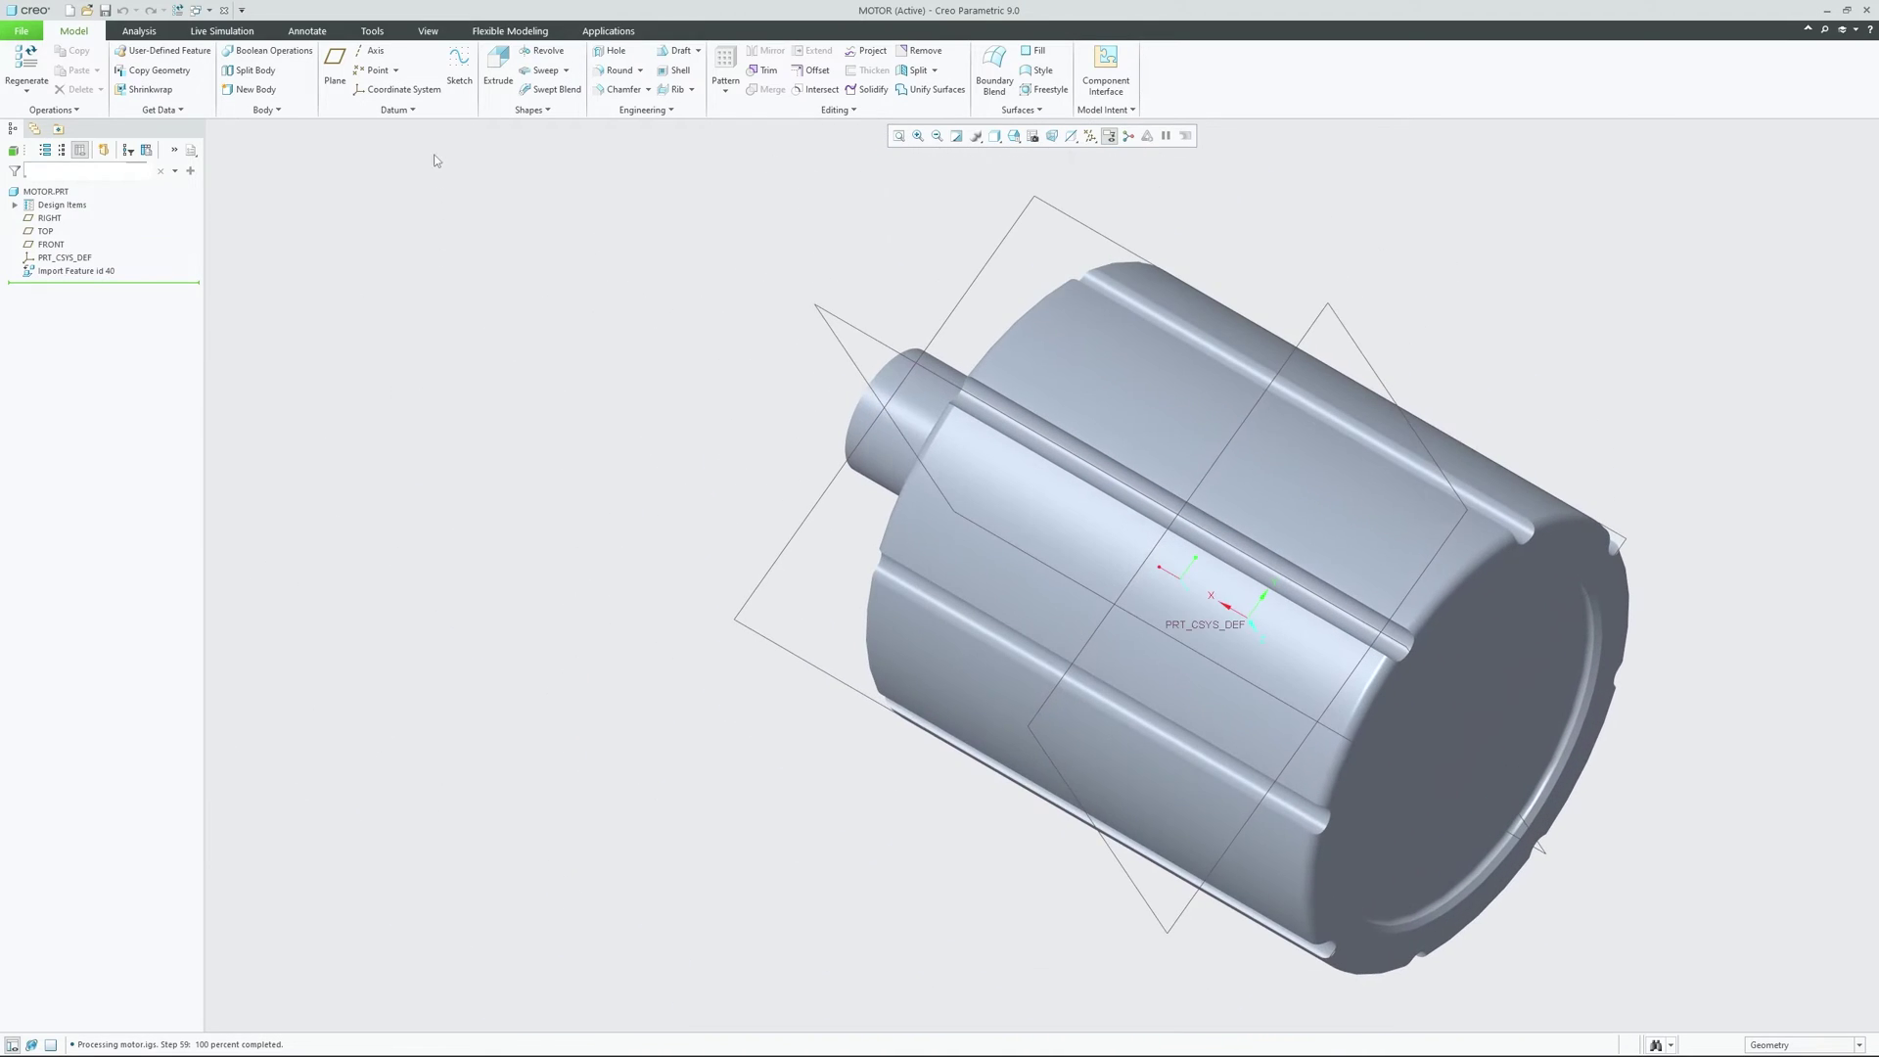
{"action": "left_click", "coordinate": [426, 31]}
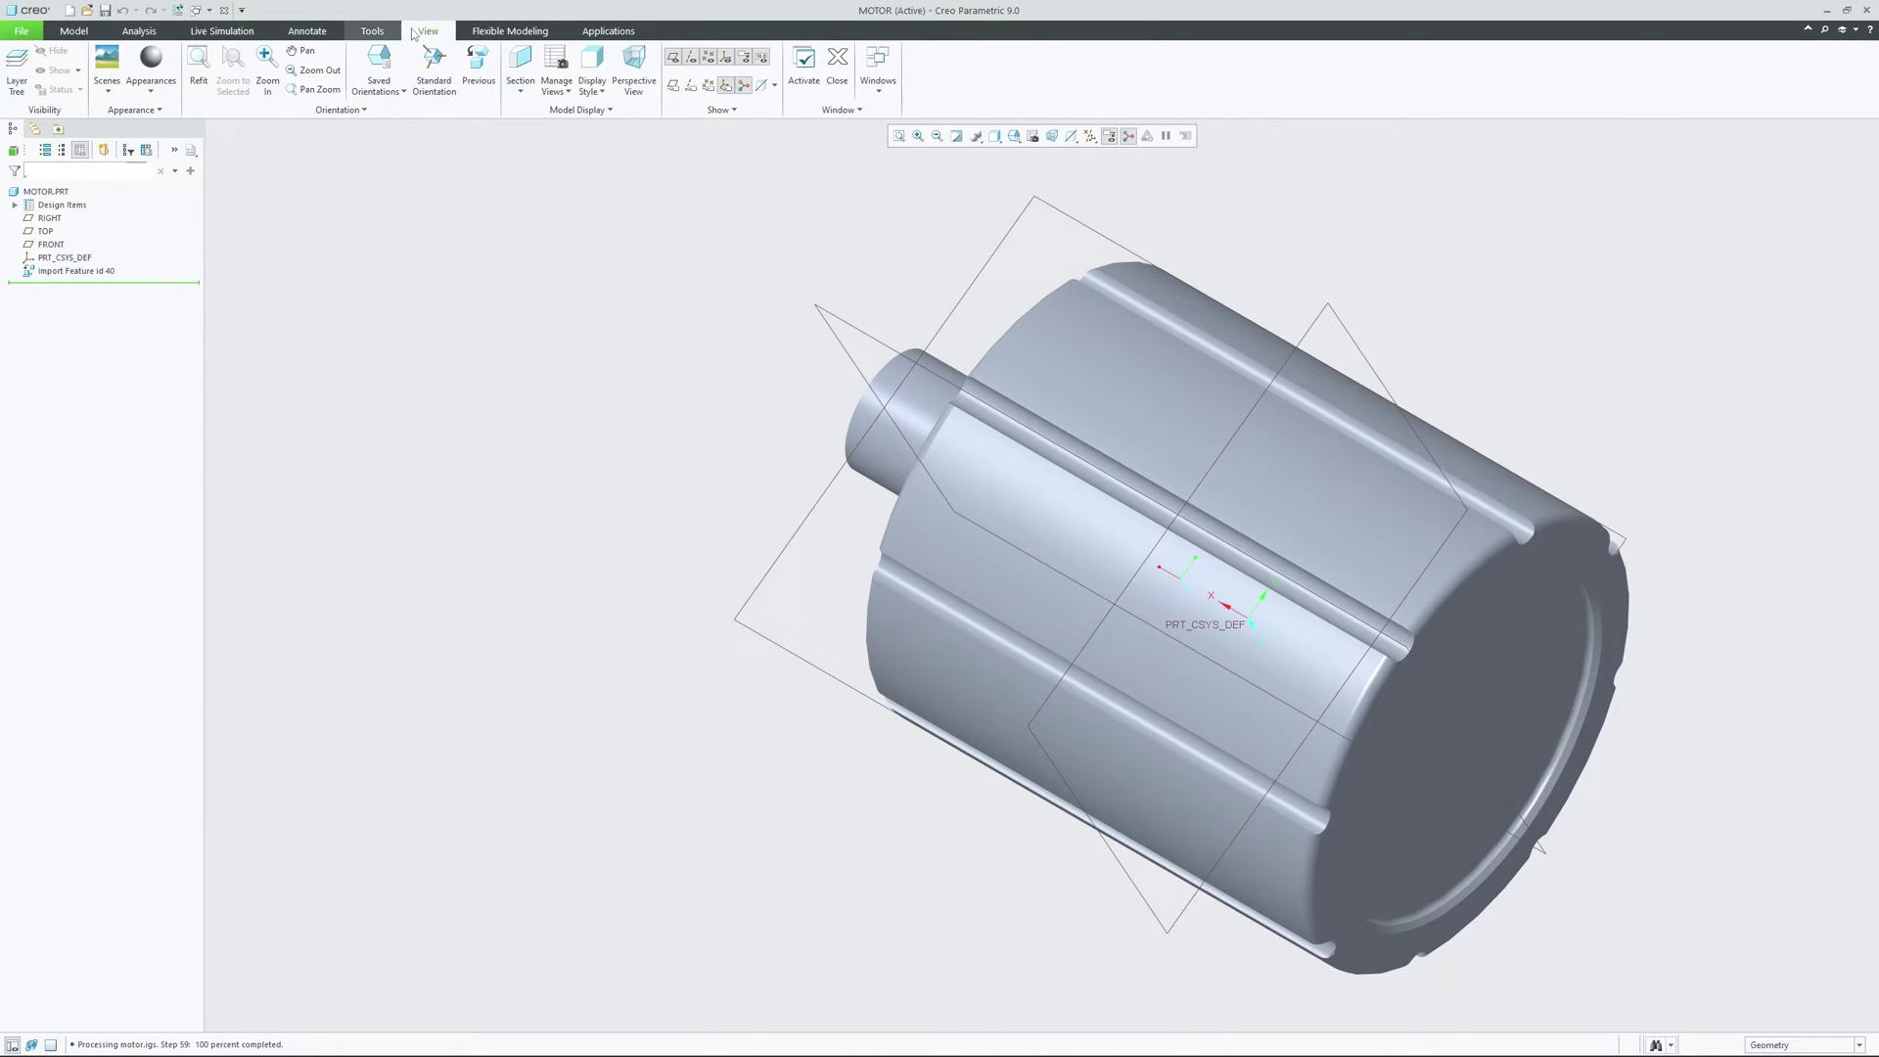
{"action": "left_click", "coordinate": [379, 78]}
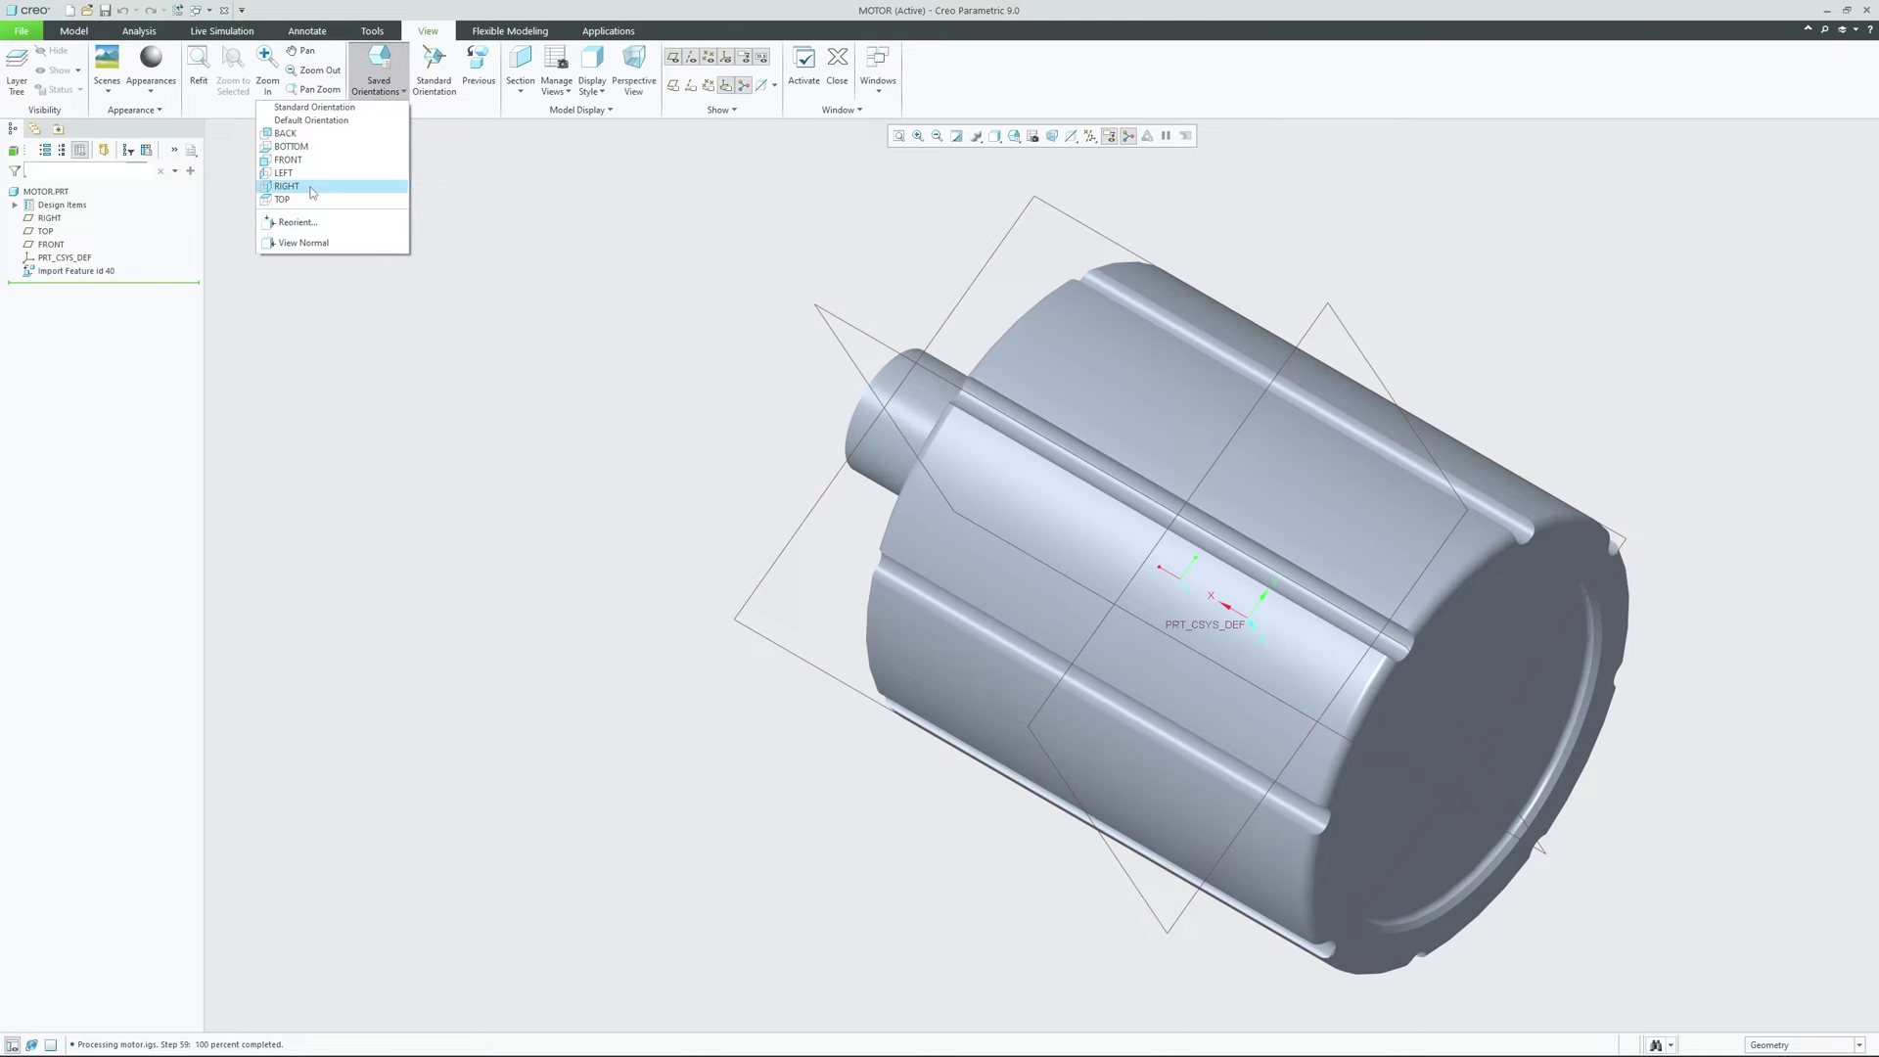
{"action": "middle_click_drag", "start_coordinate": [572, 257], "coordinate": [655, 214]}
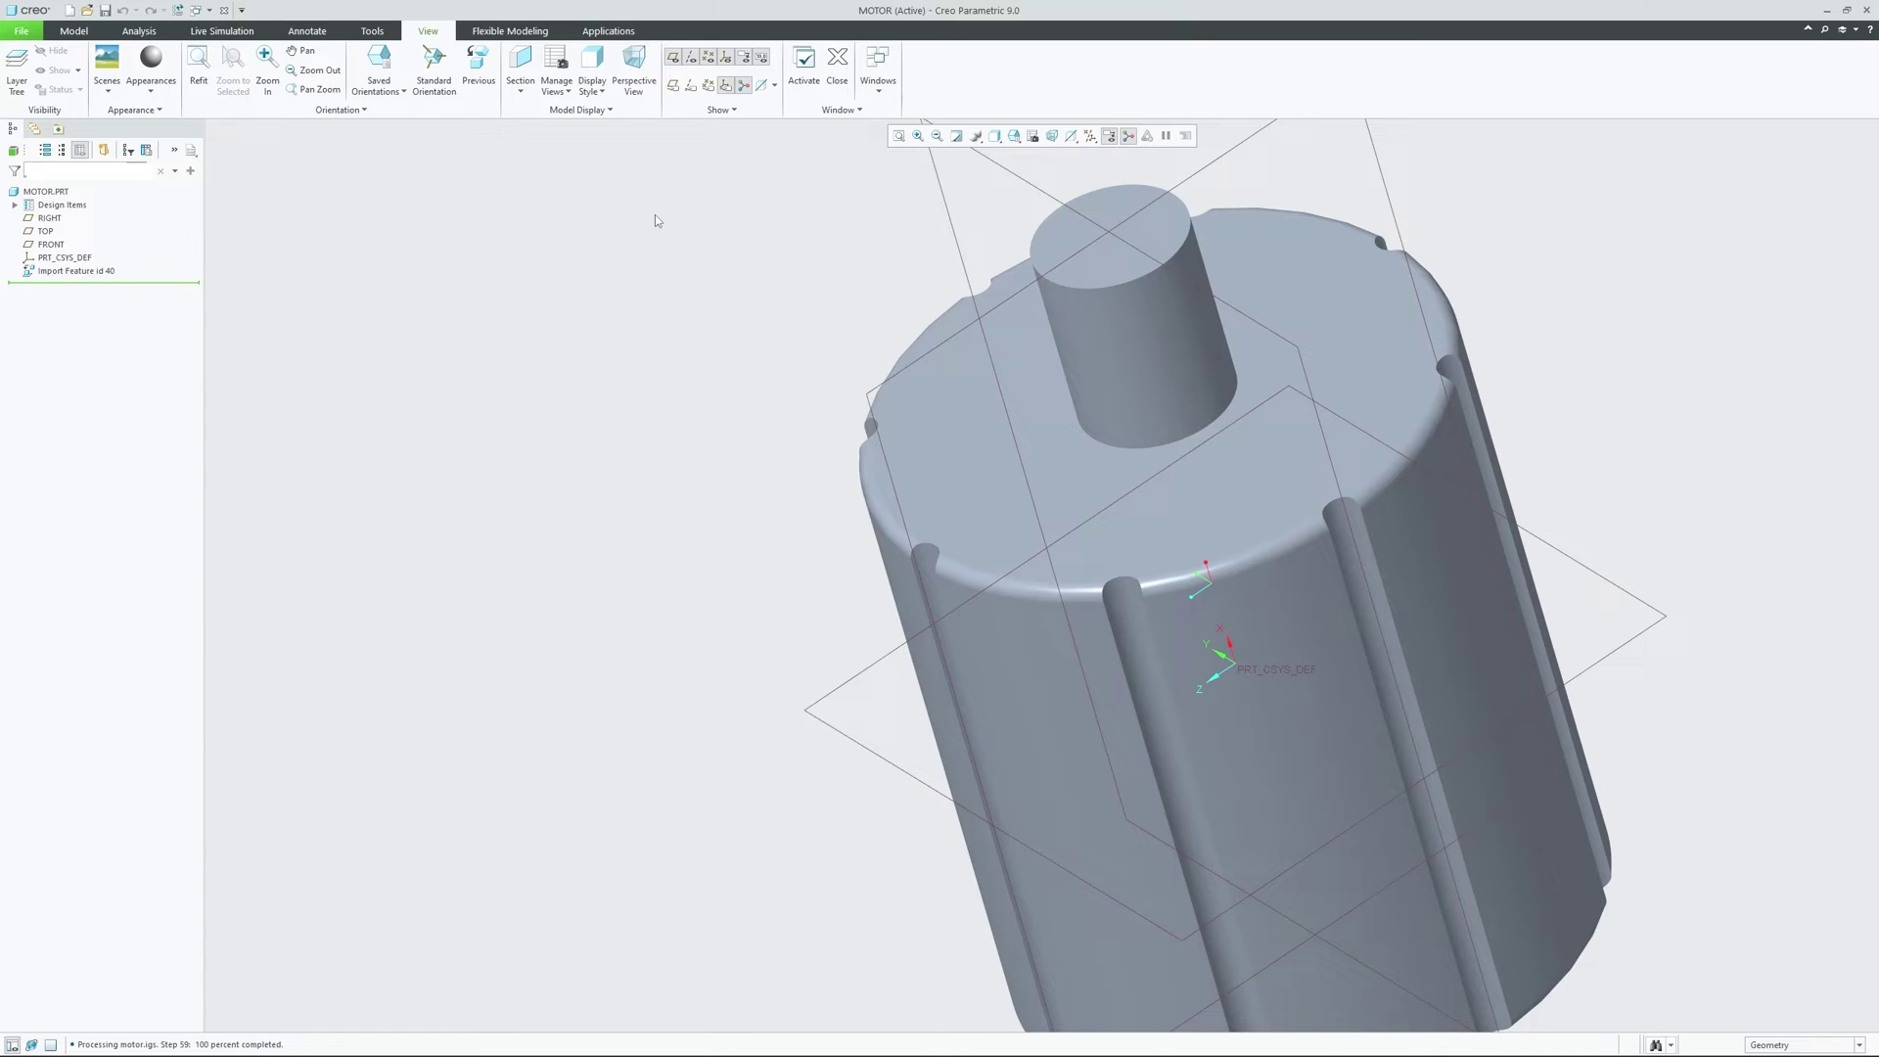
{"action": "scroll", "coordinate": [622, 413], "scroll_direction": "down", "scroll_amount": 5}
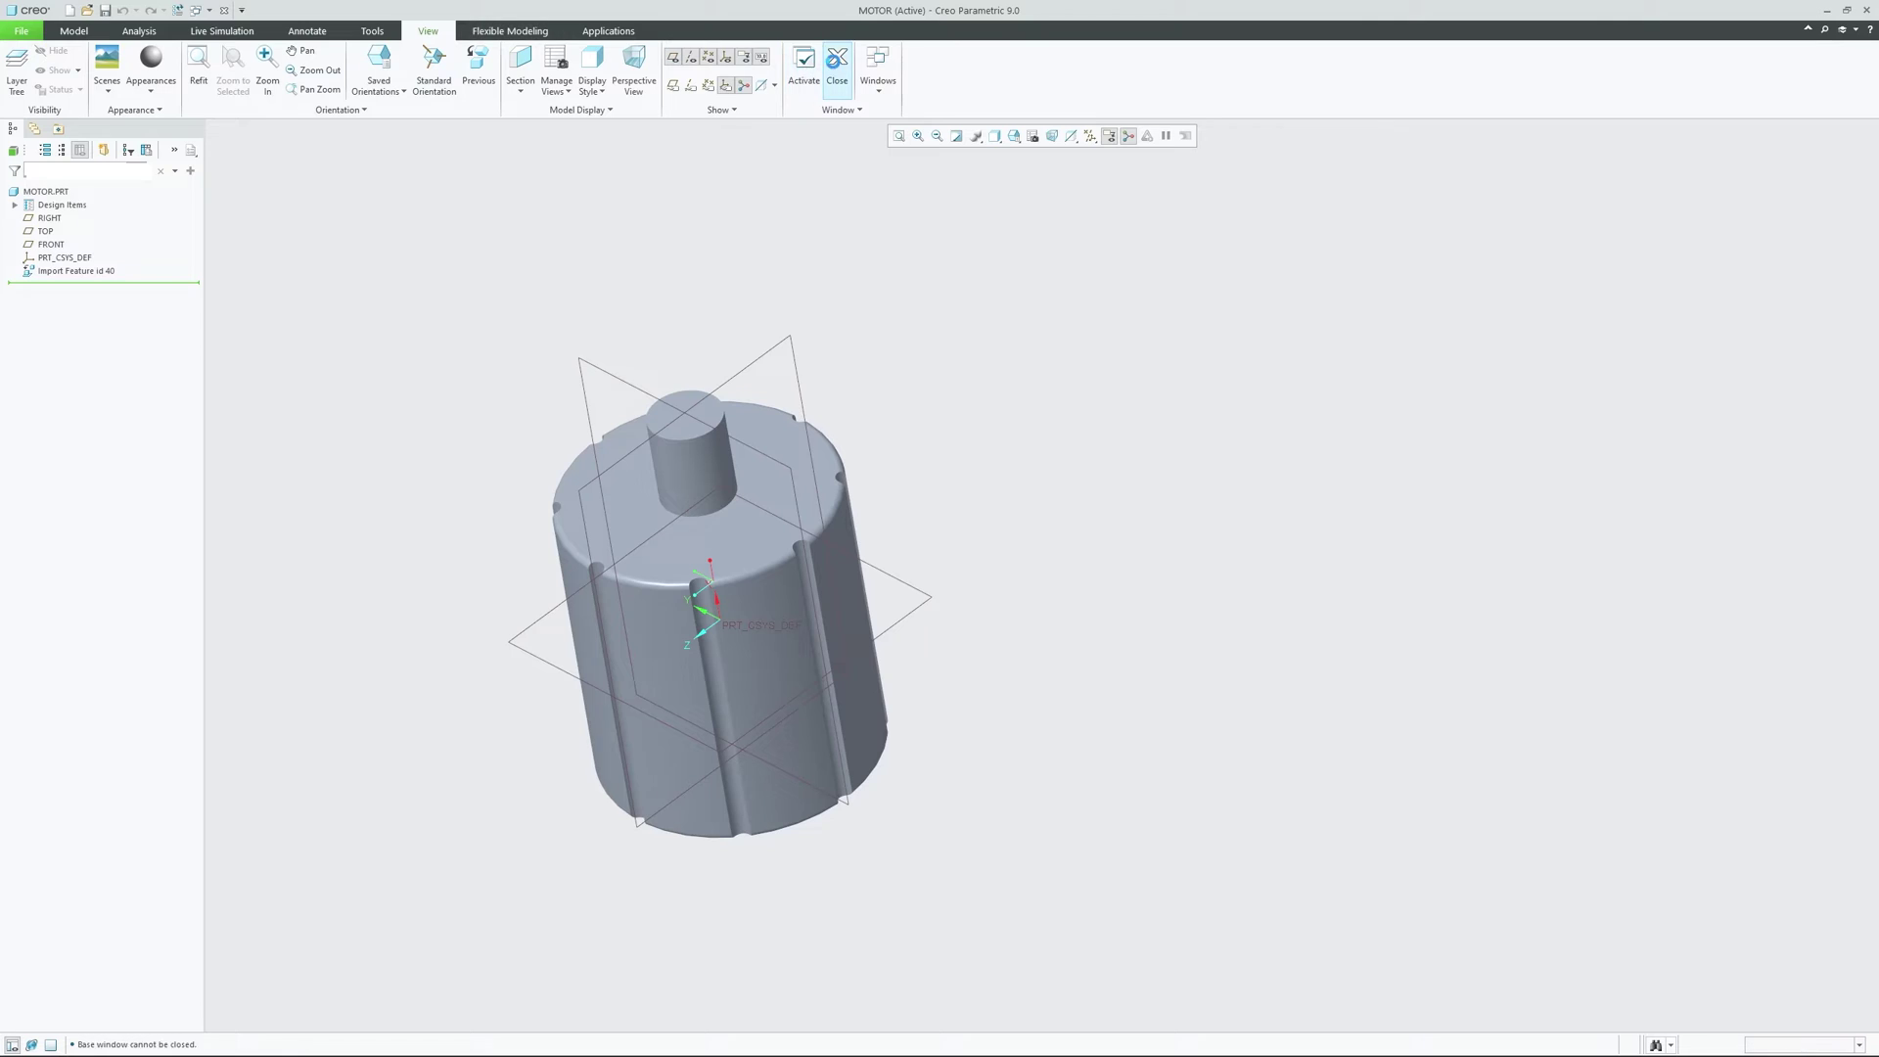
Close the MOTOR window and erase MOTOR.PRT from the session
{"action": "left_click", "coordinate": [837, 63]}
{"action": "left_click", "coordinate": [186, 74]}
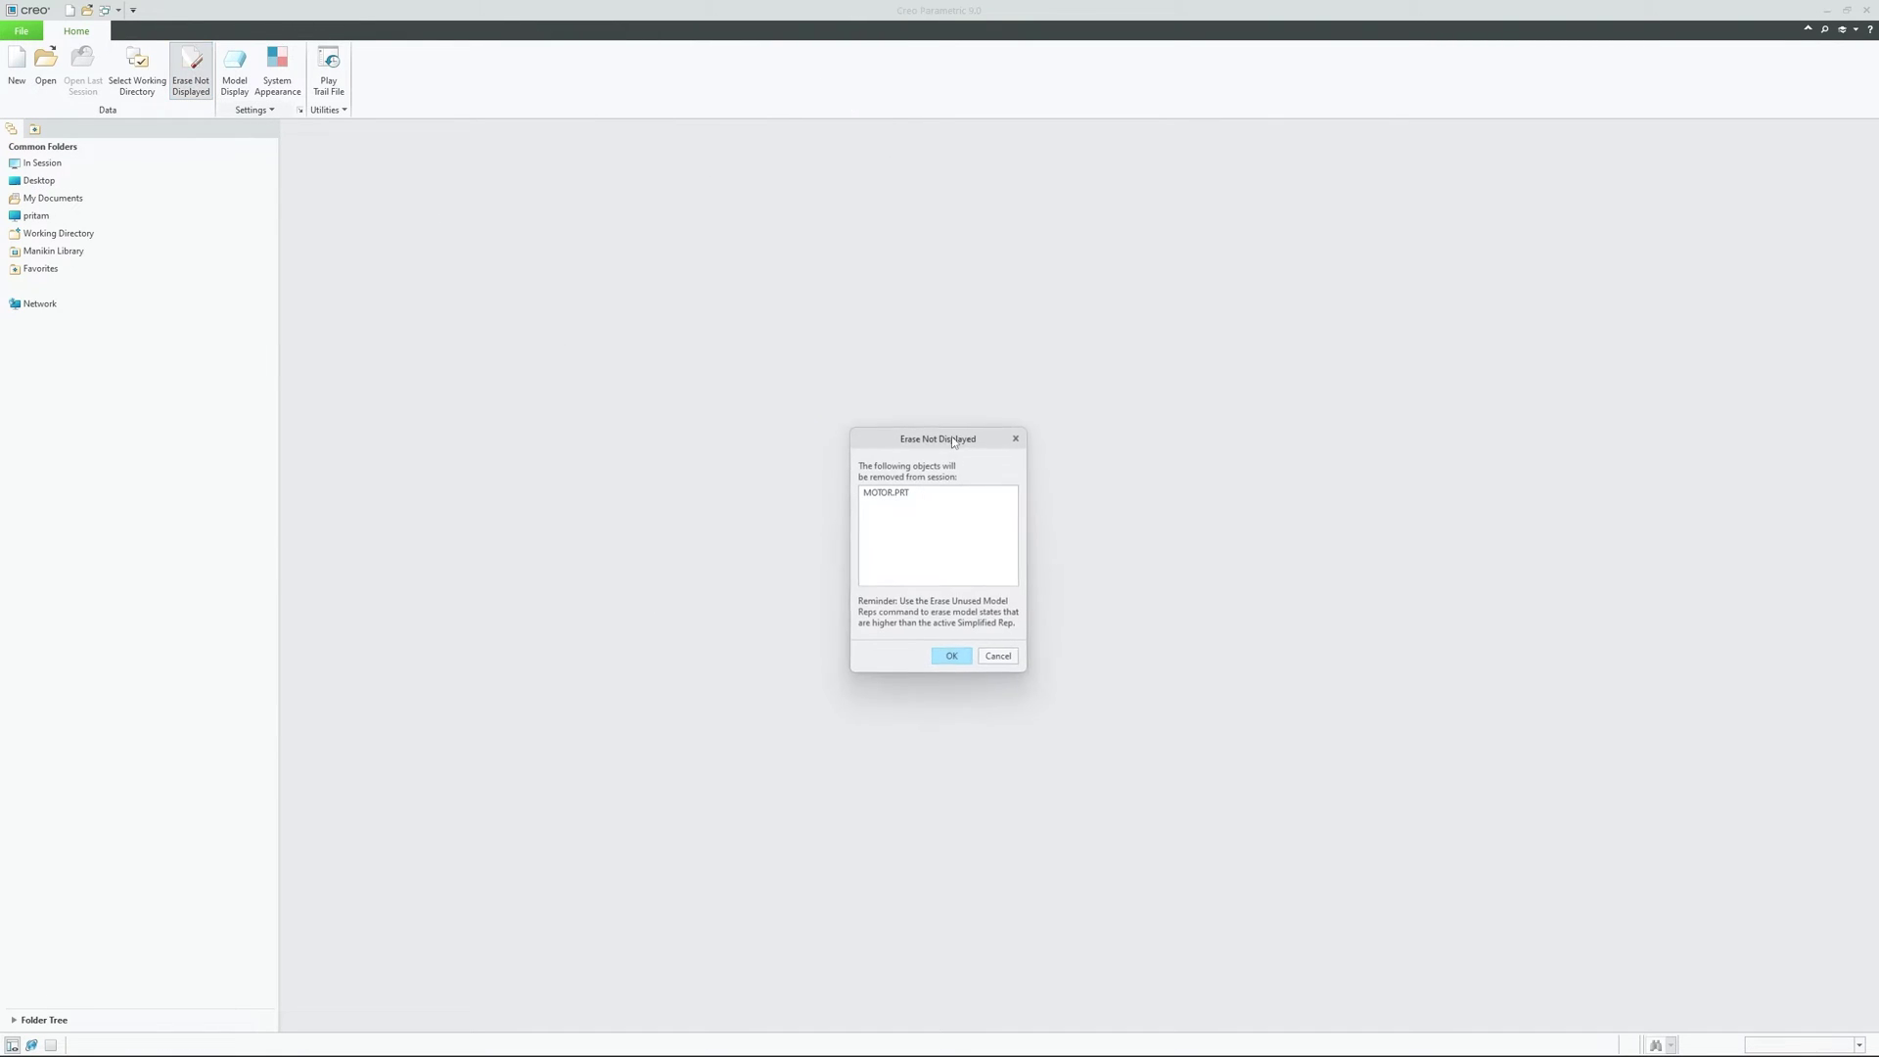
{"action": "left_click", "coordinate": [945, 648]}
Re-import motor.igs using All Files, with Use templates unchecked
{"action": "left_click", "coordinate": [46, 66]}
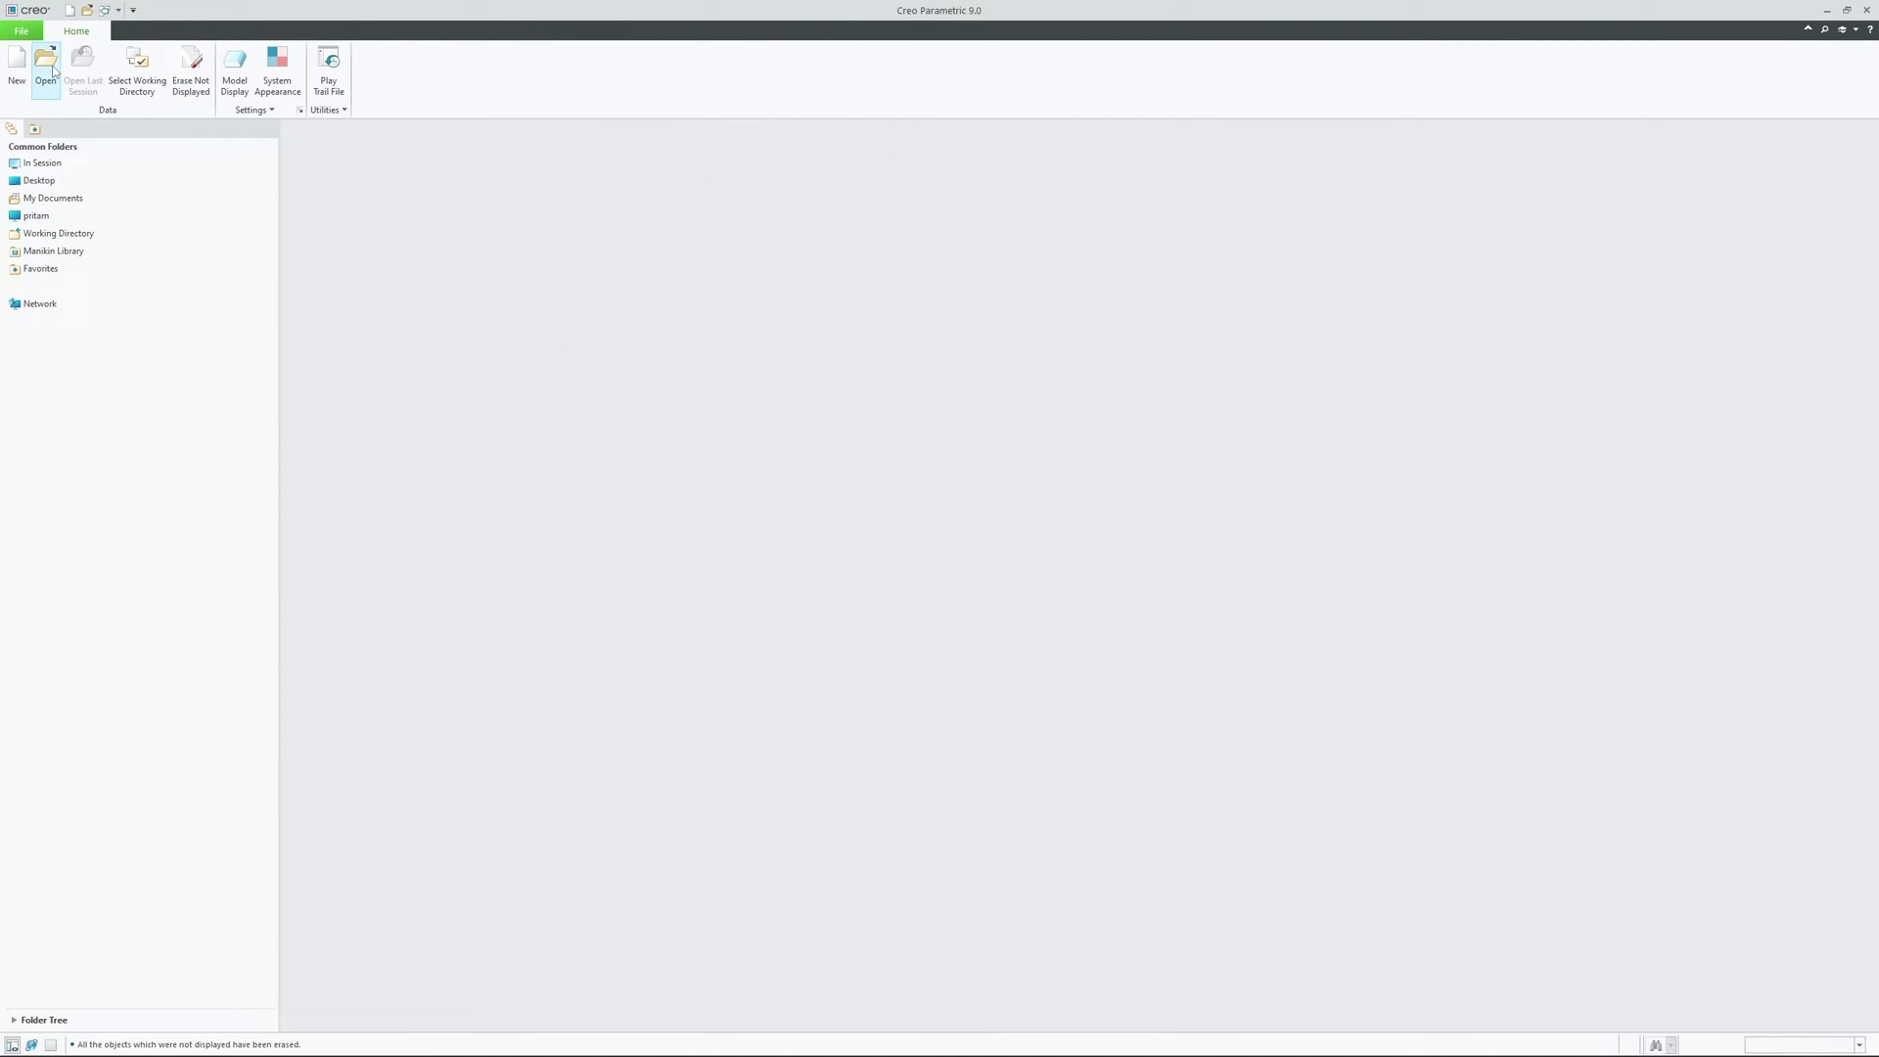
{"action": "left_click", "coordinate": [1083, 702]}
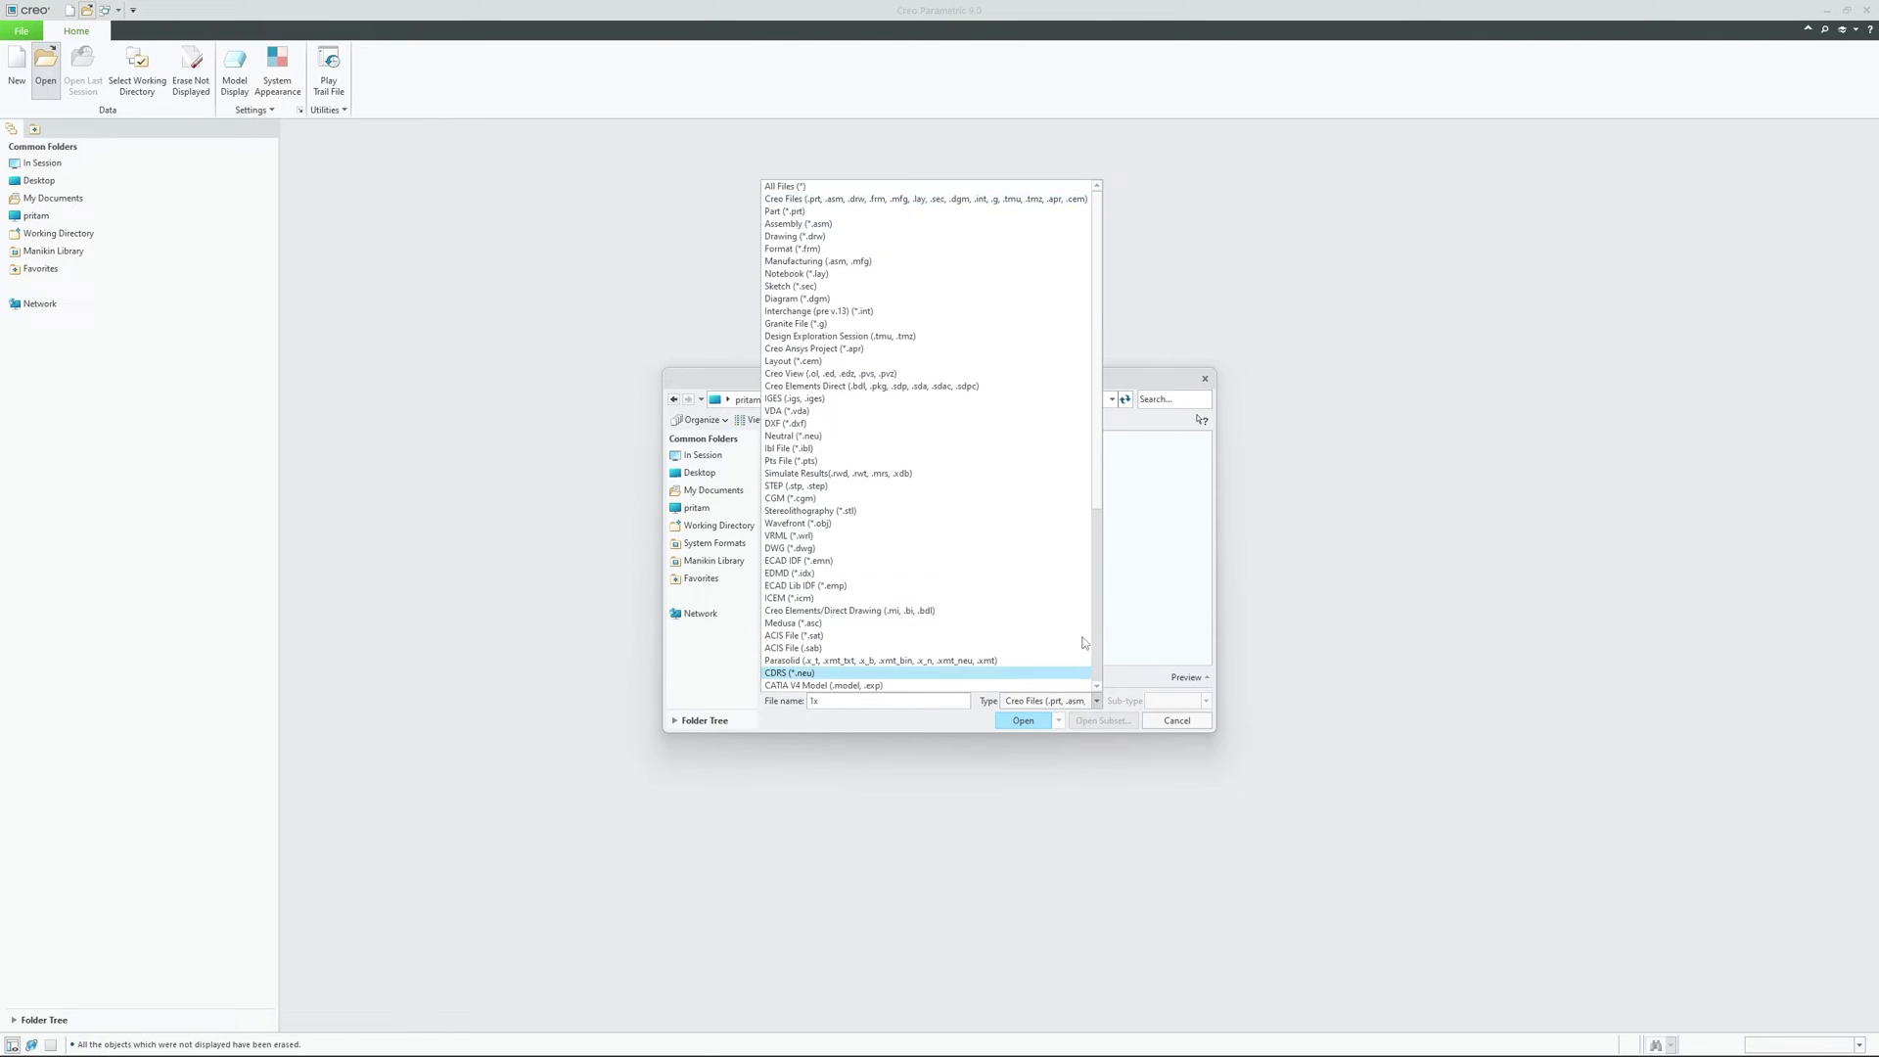
{"action": "left_click", "coordinate": [877, 187]}
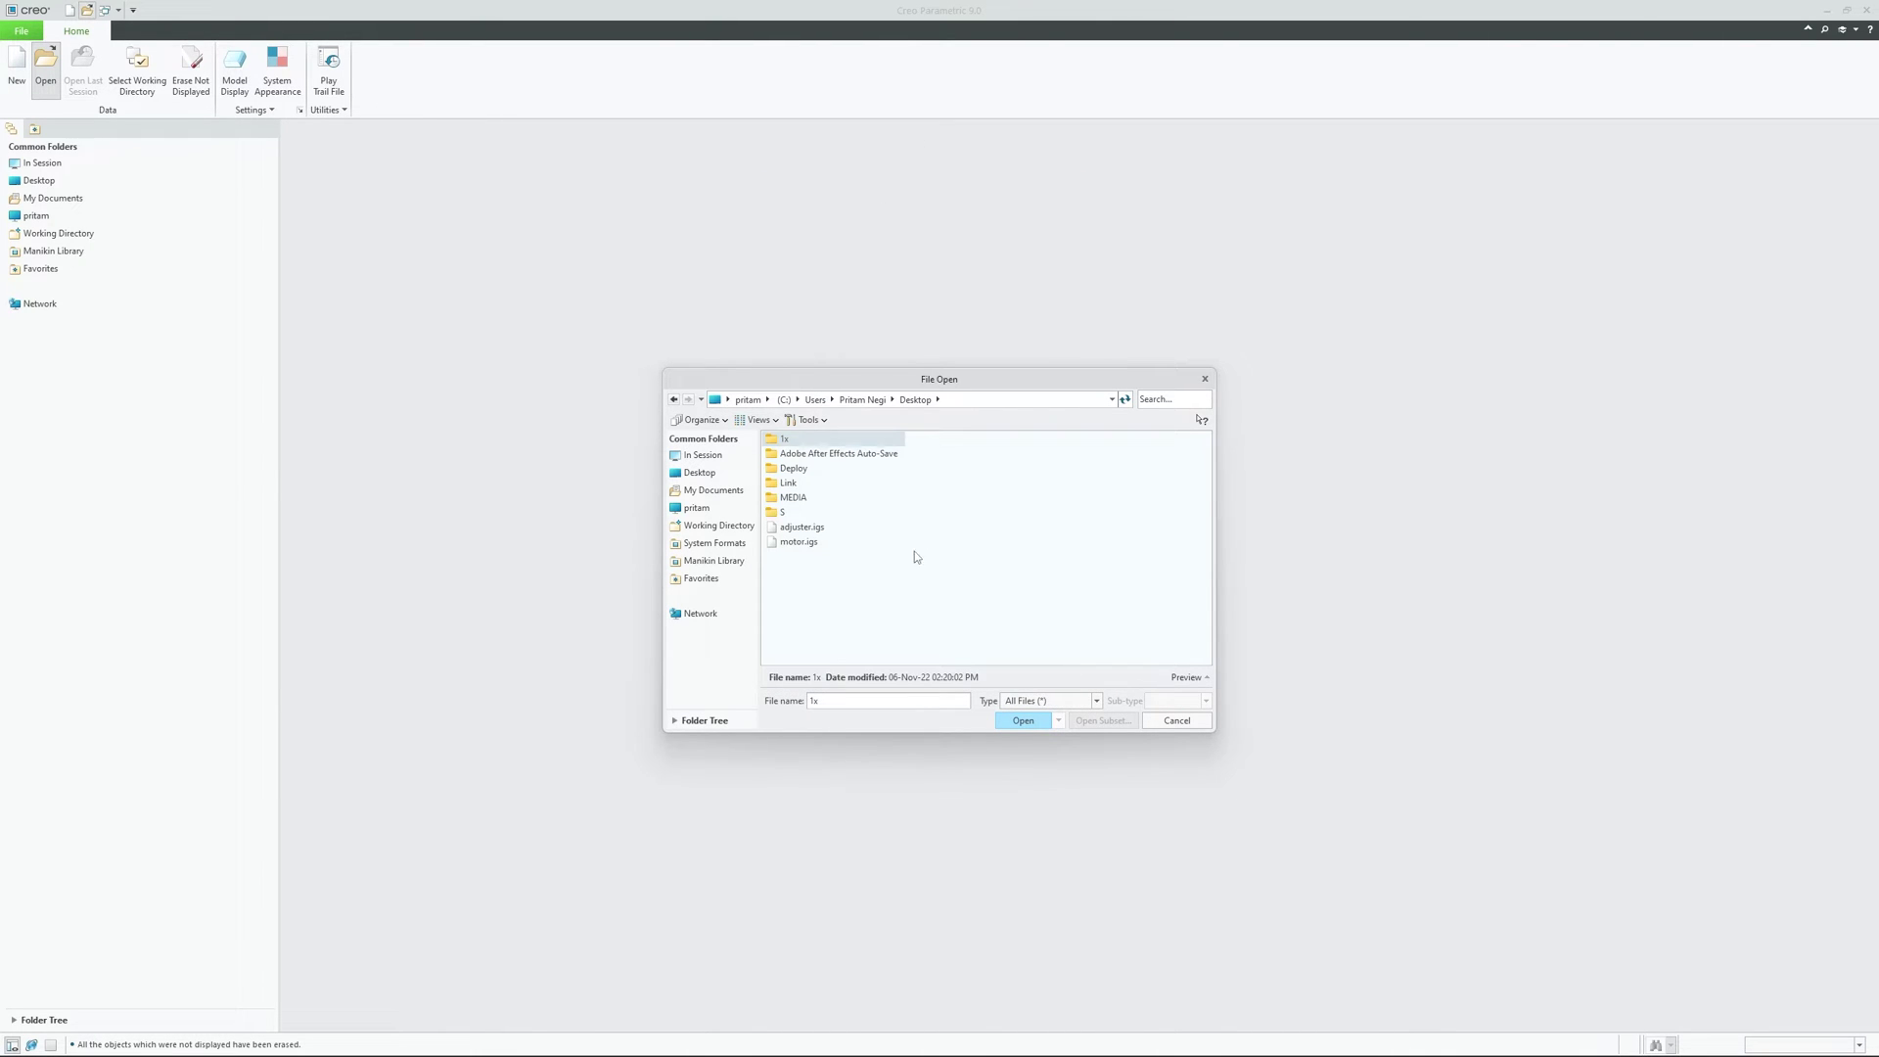
{"action": "double_click", "coordinate": [797, 542]}
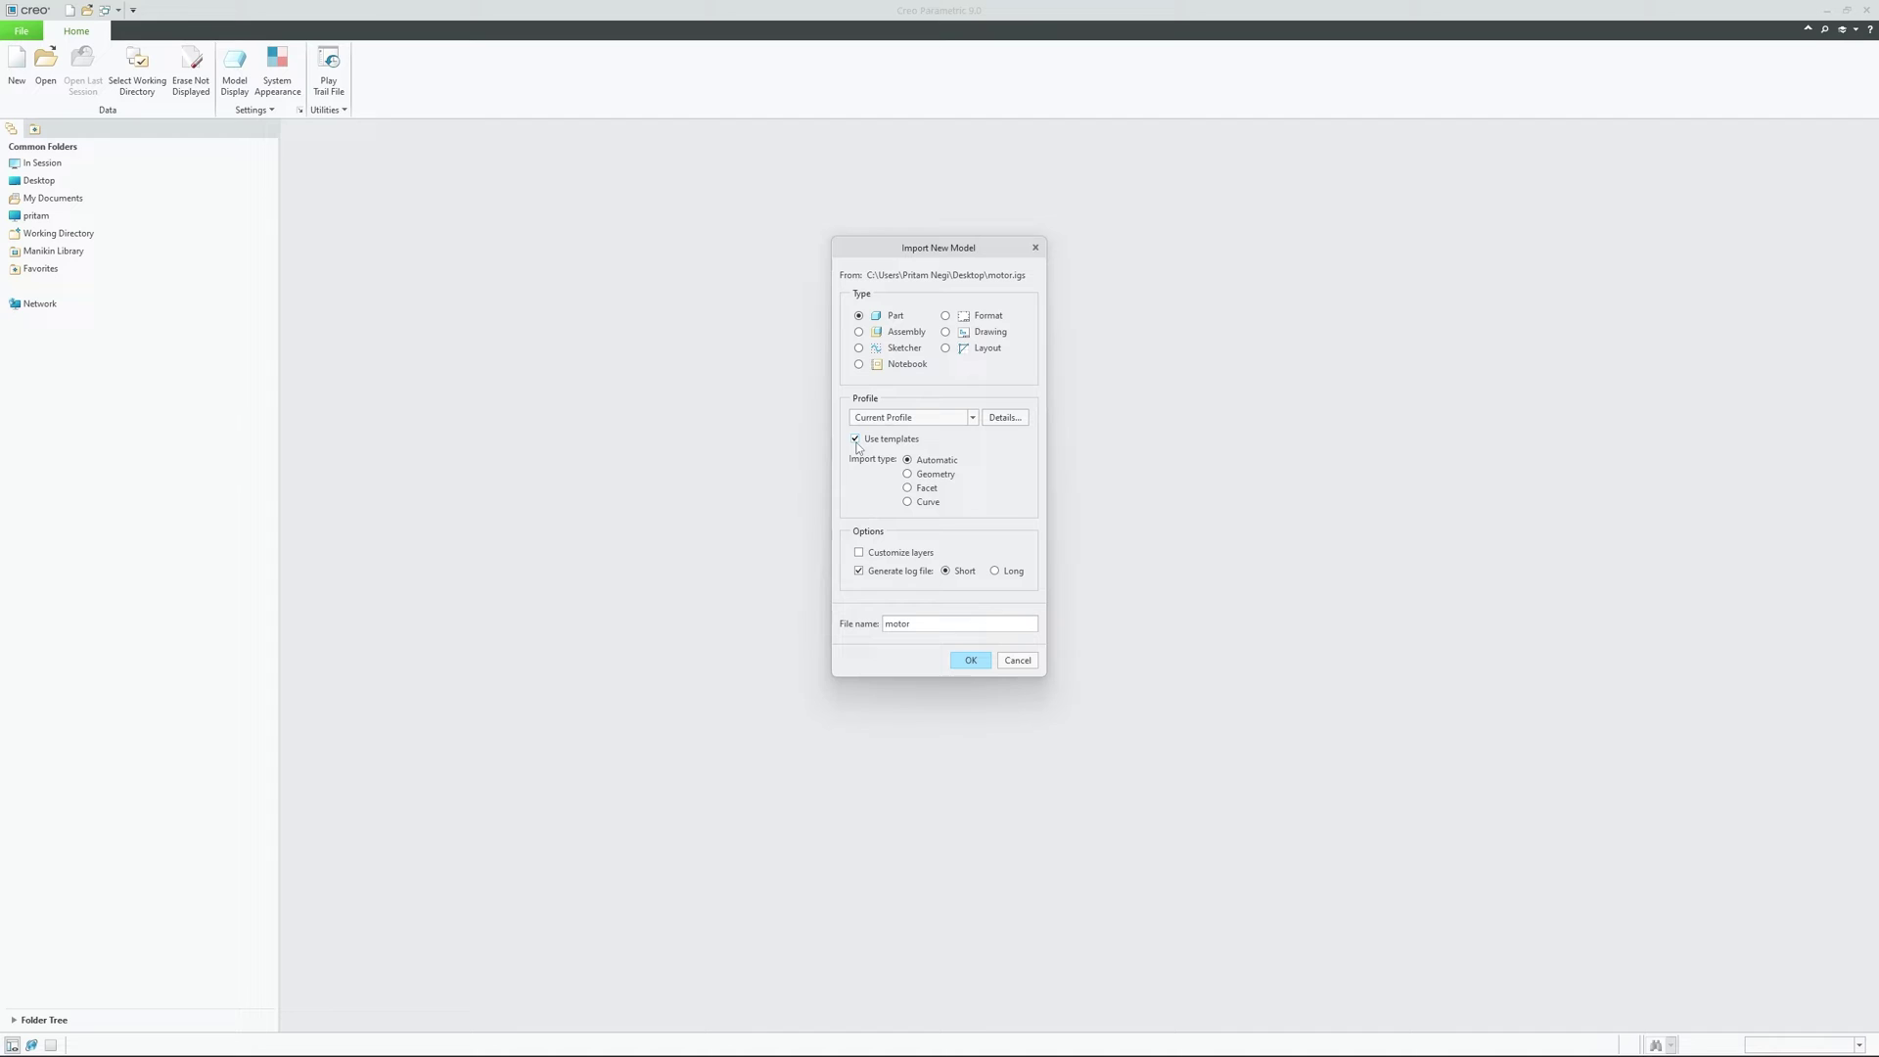
{"action": "left_click", "coordinate": [969, 660]}
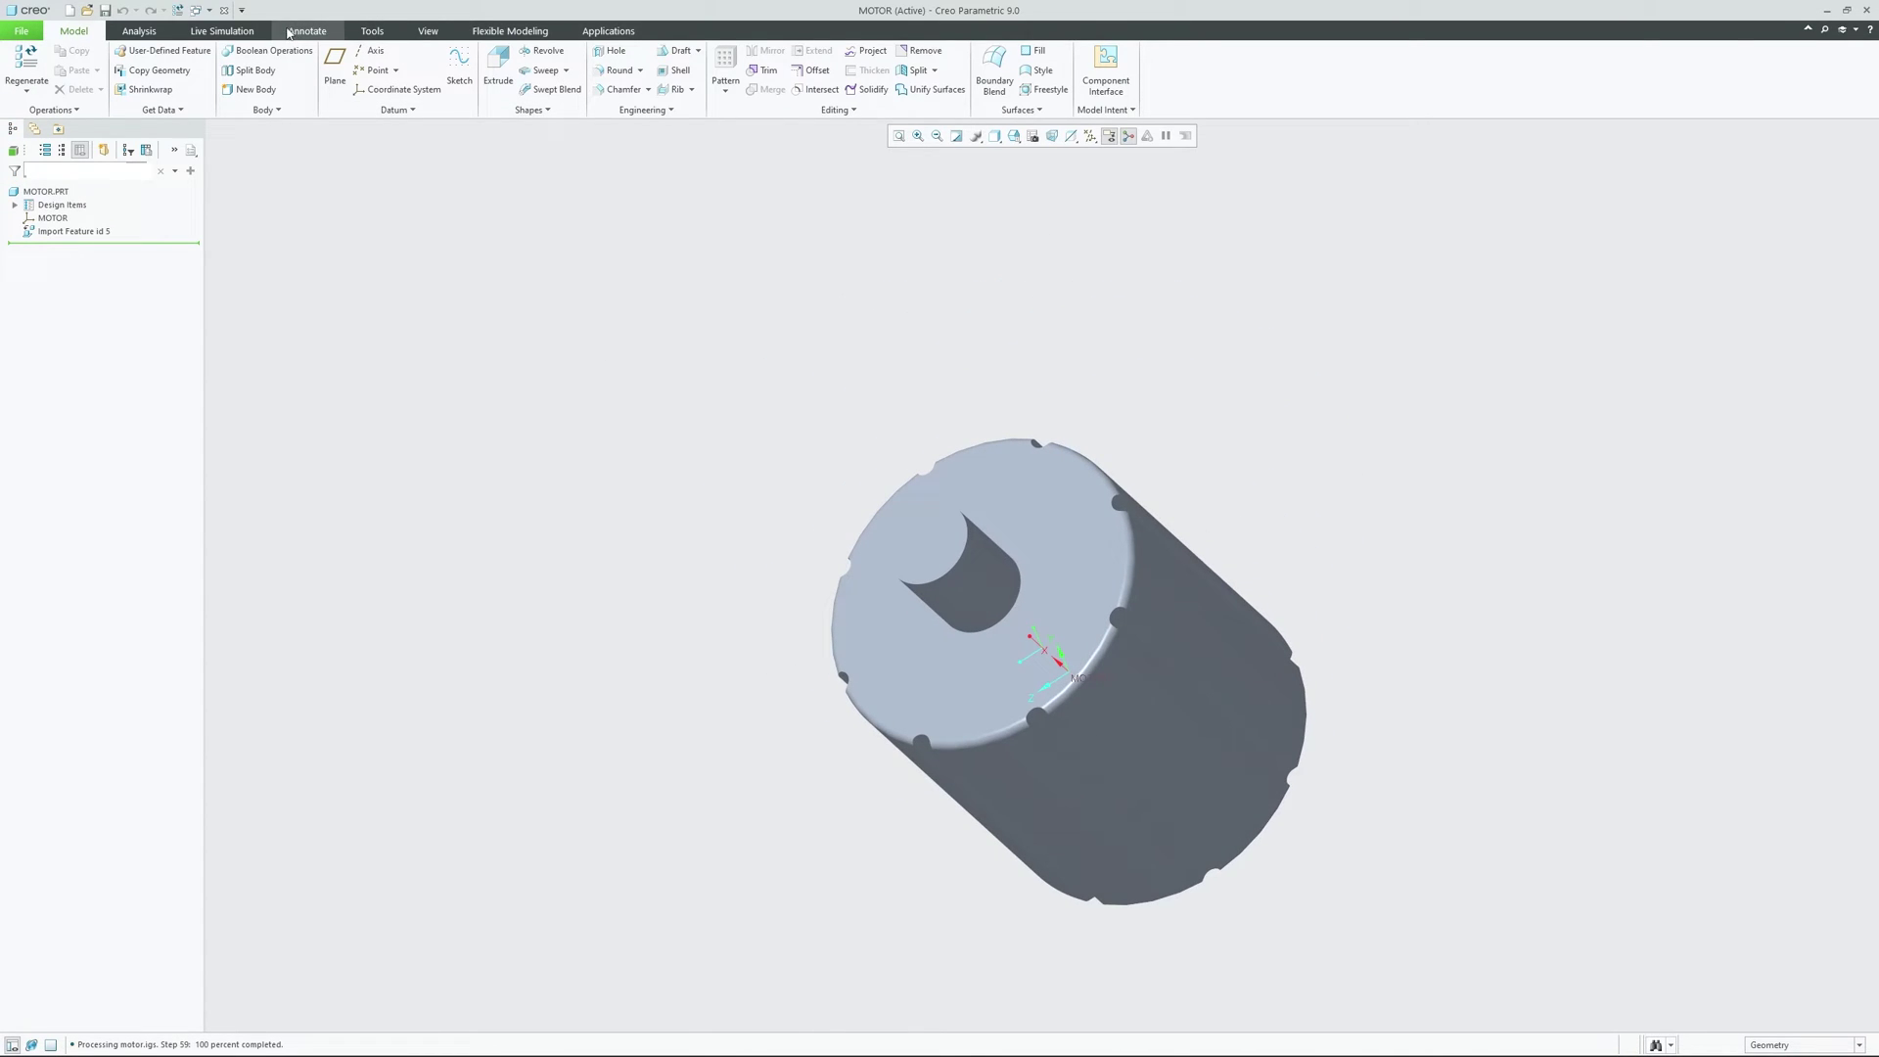
Cut the extruded hole and create datum axis A_2 through the shaft's cylindrical face
{"action": "left_click", "coordinate": [498, 68]}
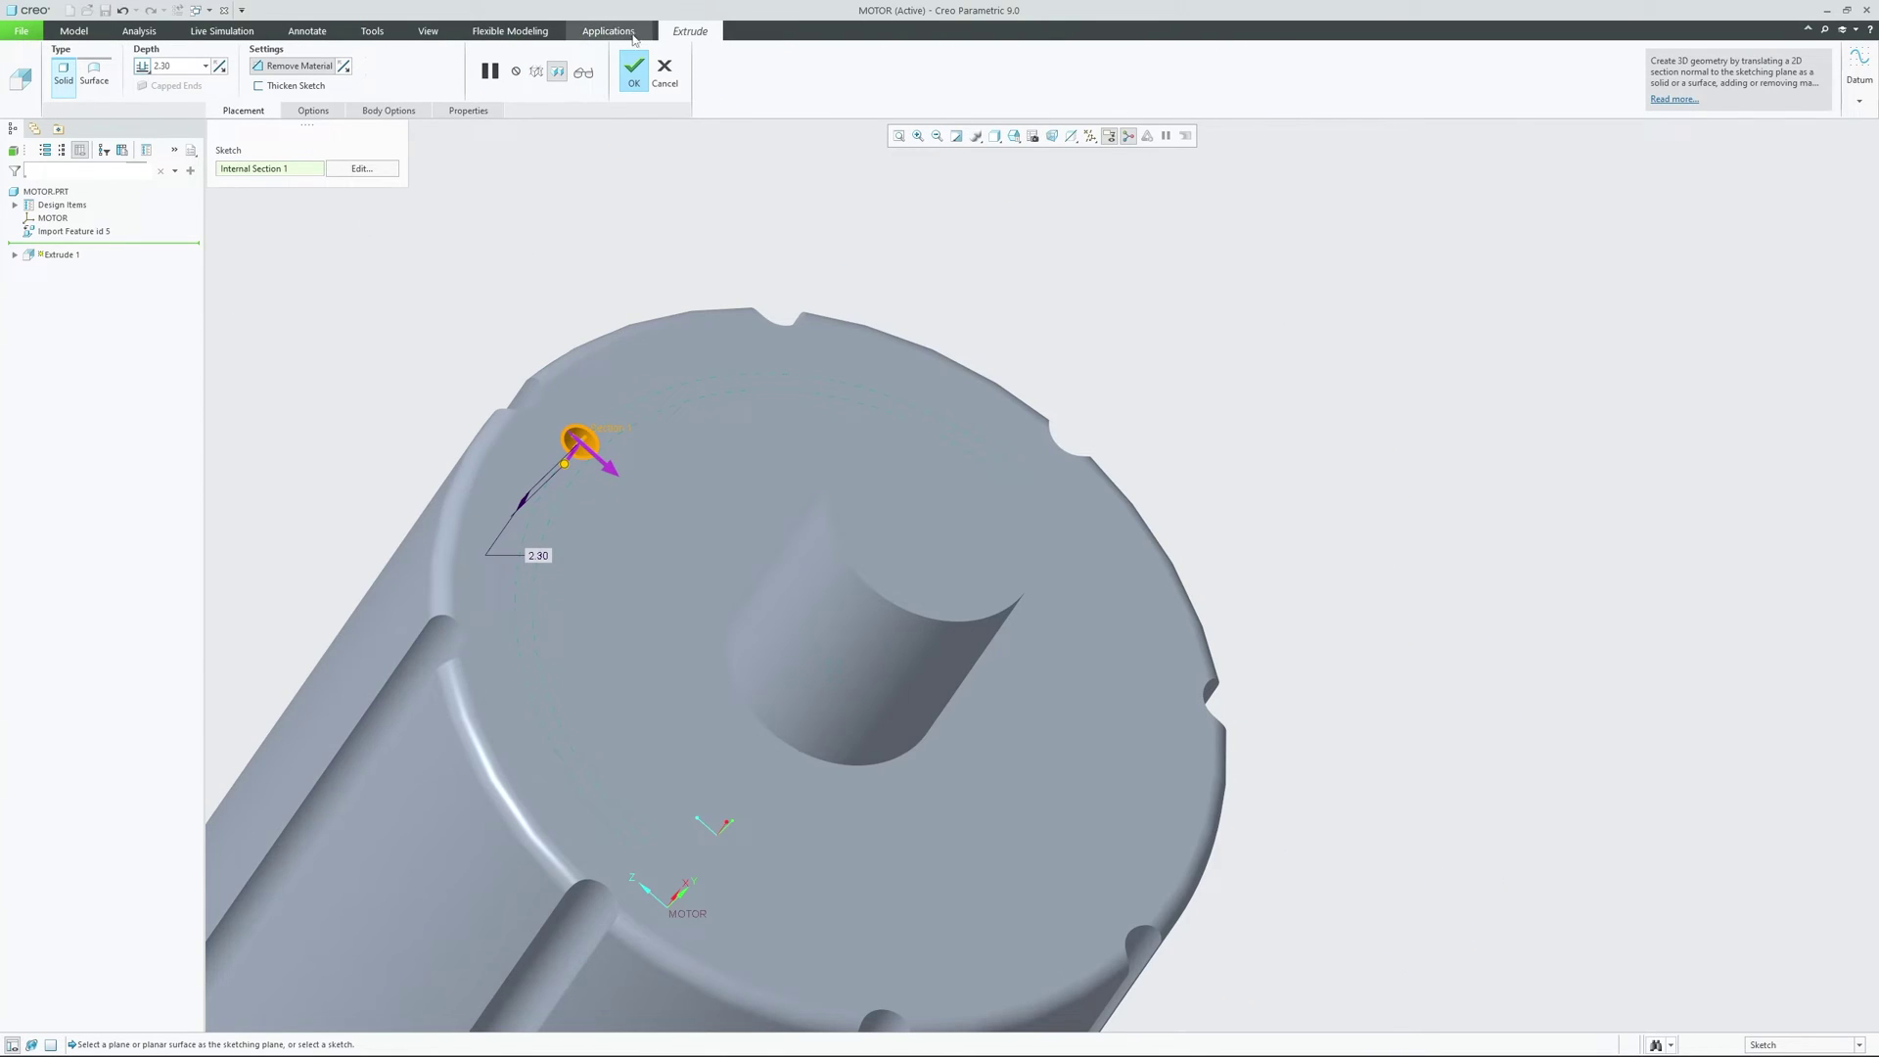
{"action": "left_click", "coordinate": [634, 70]}
{"action": "left_click", "coordinate": [372, 51]}
{"action": "left_click", "coordinate": [910, 587]}
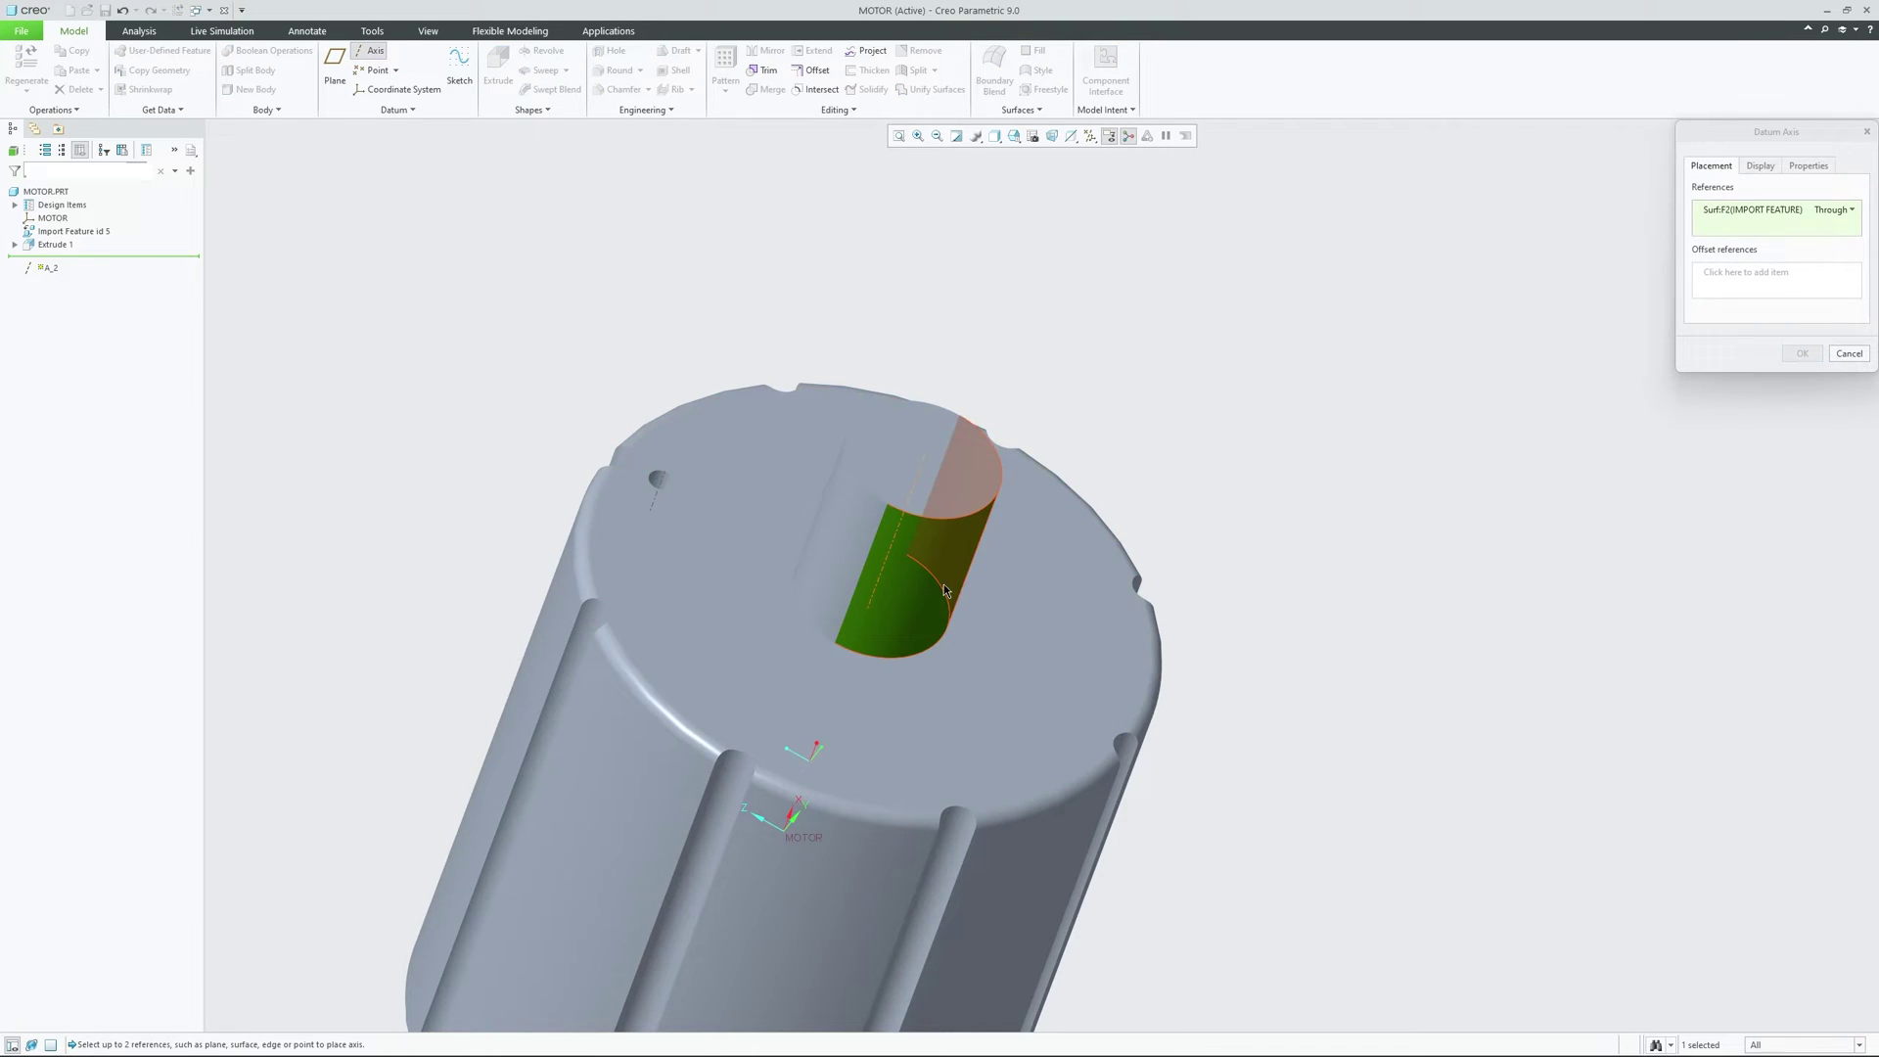
{"action": "middle_click", "coordinate": [1258, 264]}
Reorder Extrude 1 below datum axis A_2 in the model tree
{"action": "left_click", "coordinate": [55, 244]}
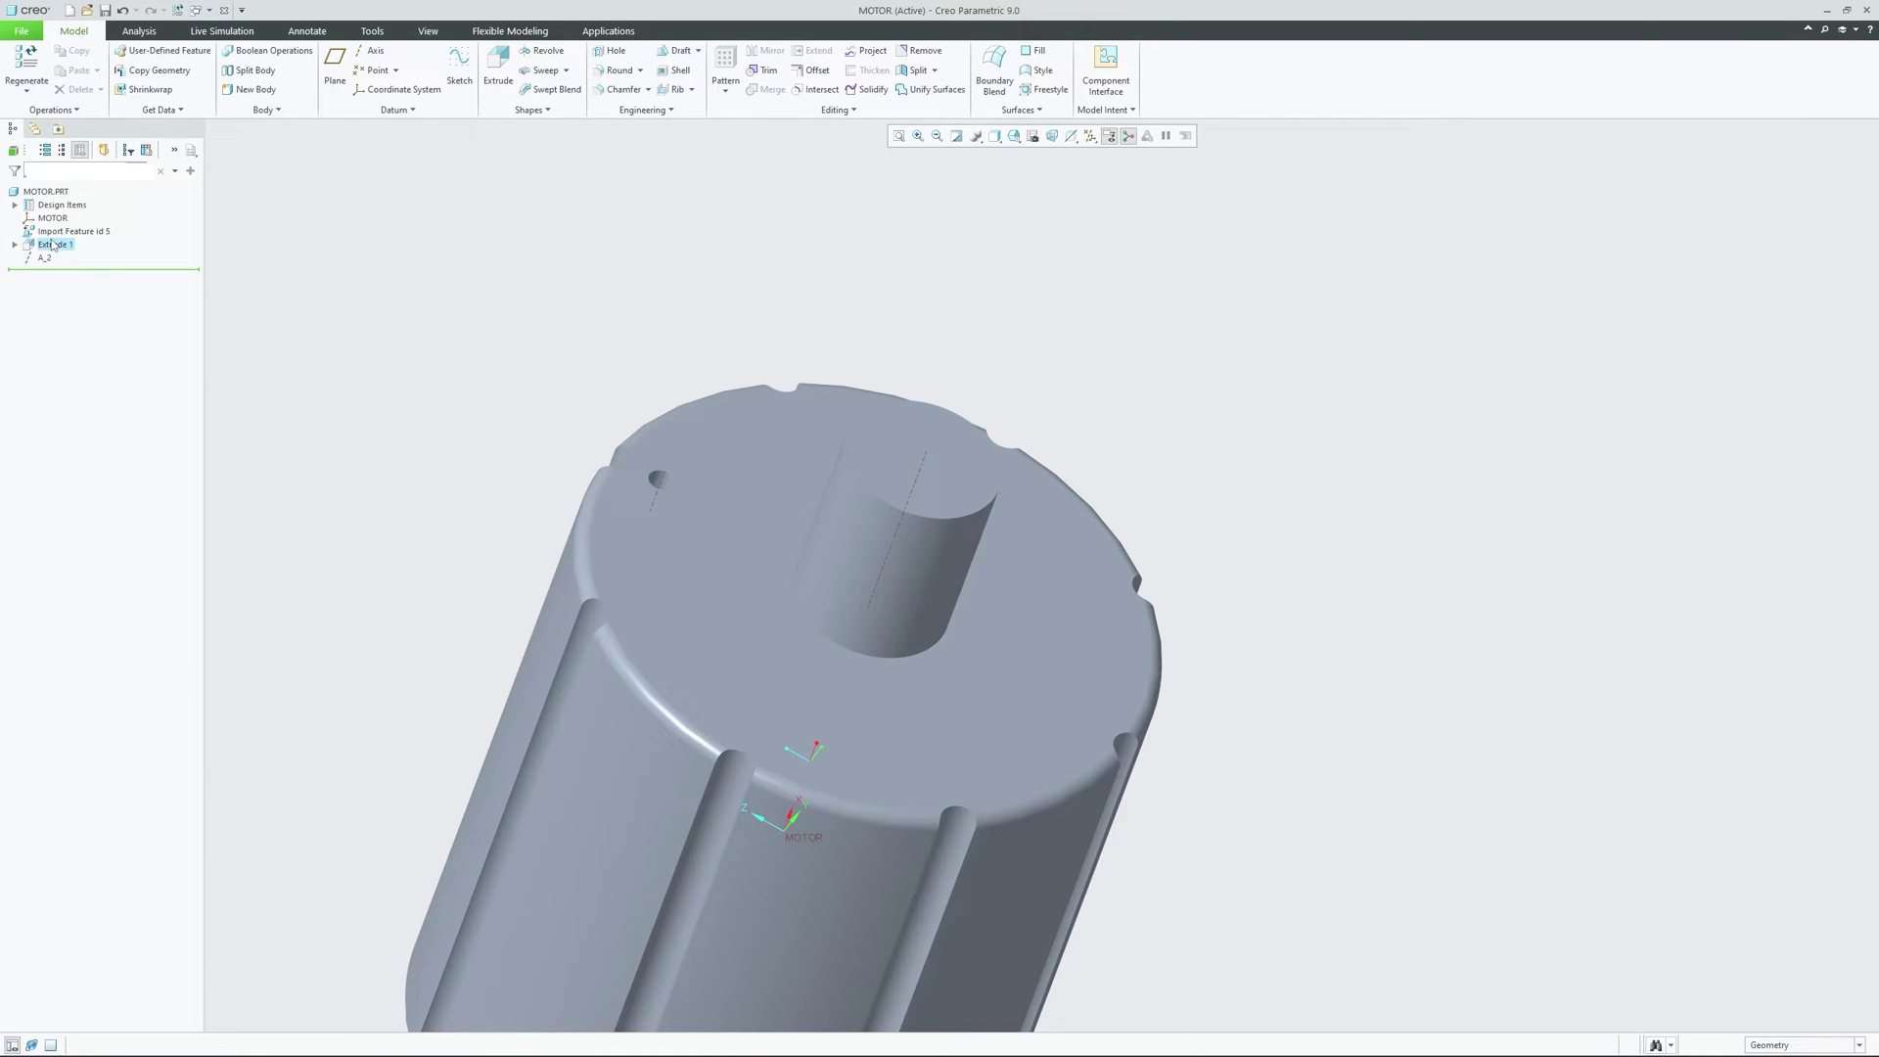
{"action": "left_click", "coordinate": [725, 69]}
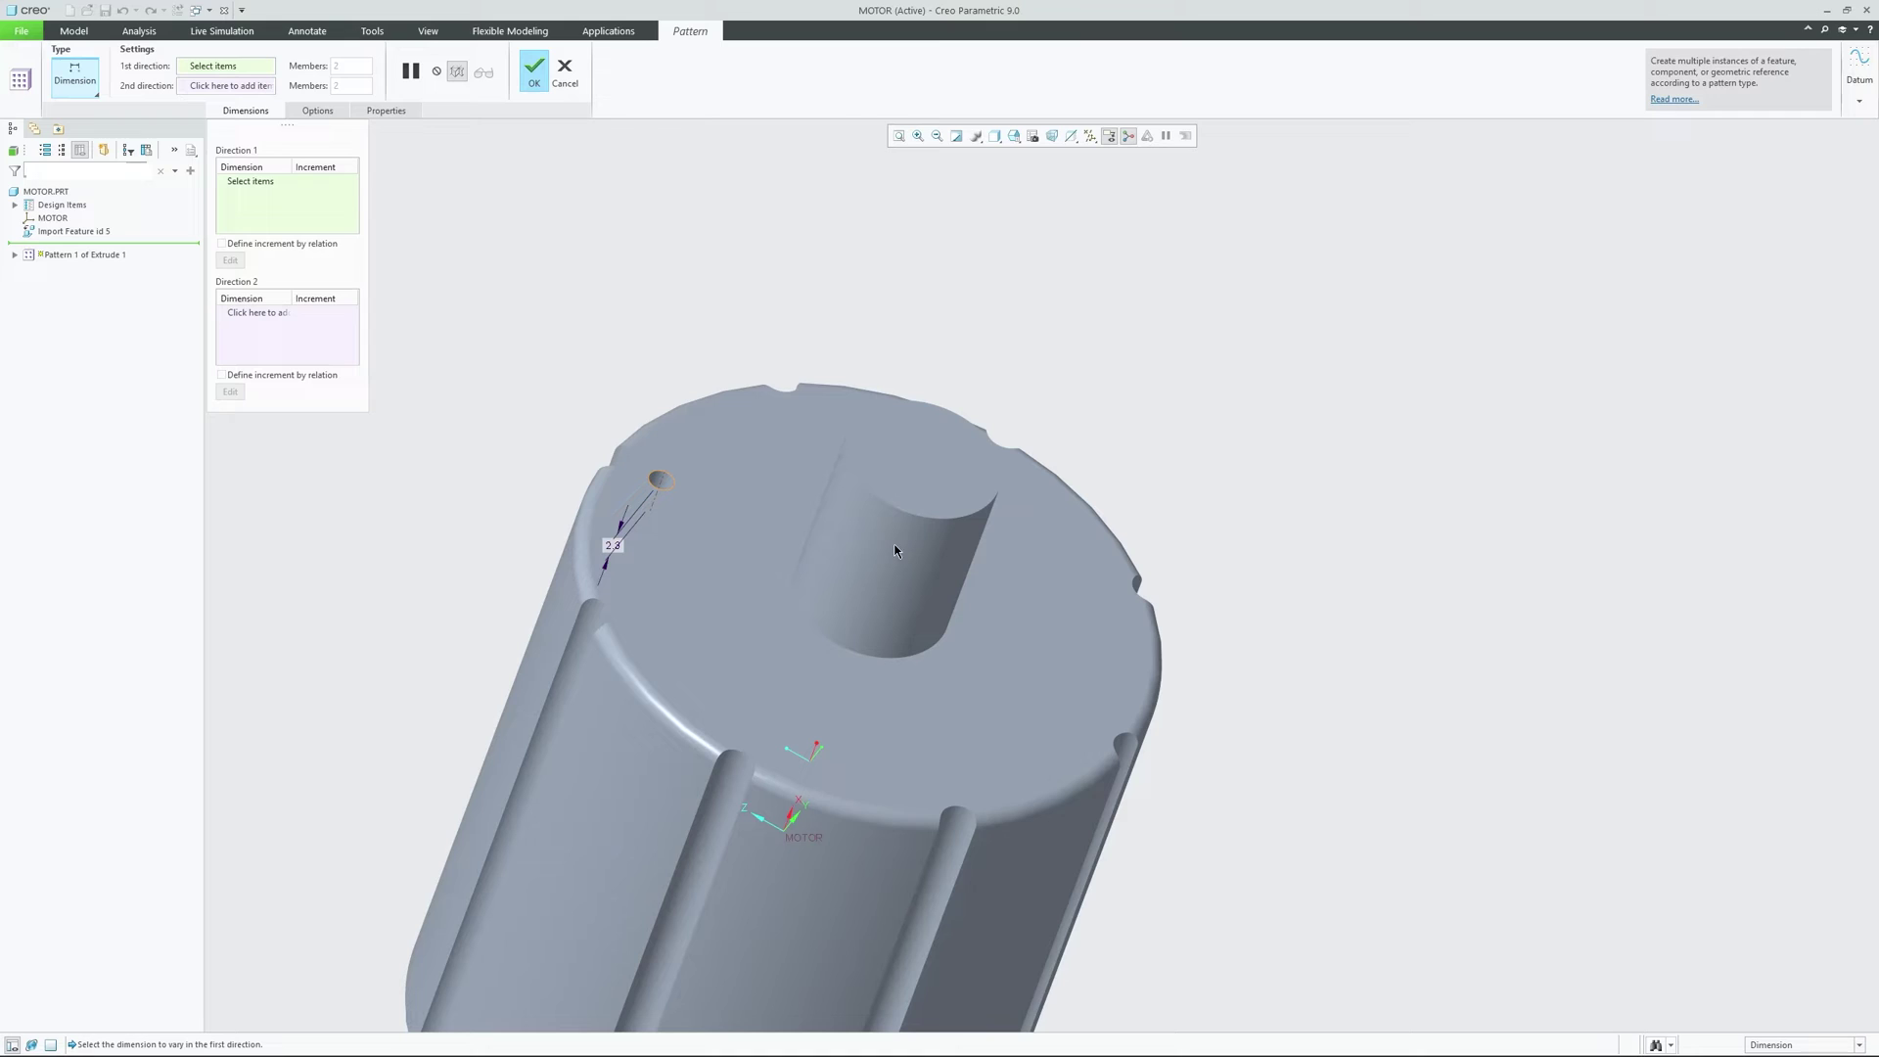
{"action": "left_click", "coordinate": [565, 70]}
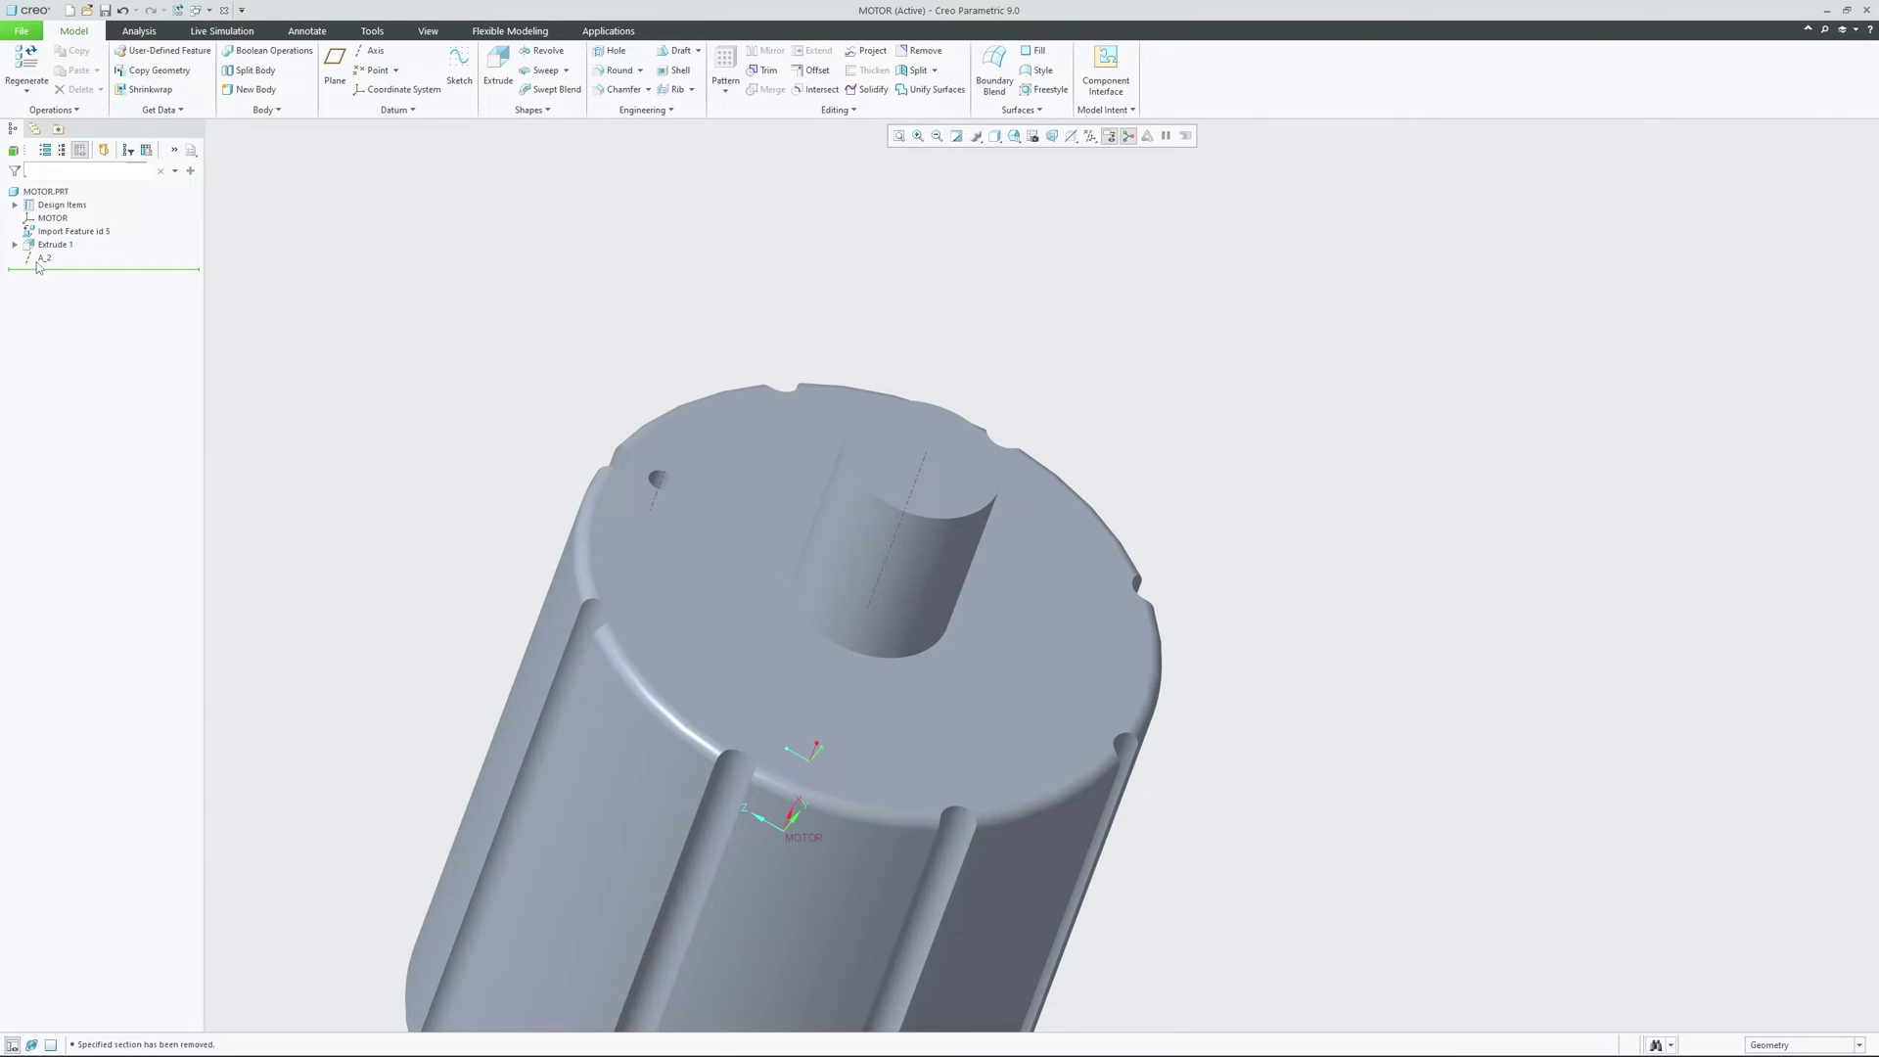
{"action": "left_click", "coordinate": [43, 258]}
{"action": "mouse_move", "coordinate": [51, 247]}
{"action": "left_mouse_down"}
{"action": "mouse_move", "coordinate": [52, 272]}
{"action": "mouse_move", "coordinate": [39, 260]}
{"action": "left_mouse_up"}
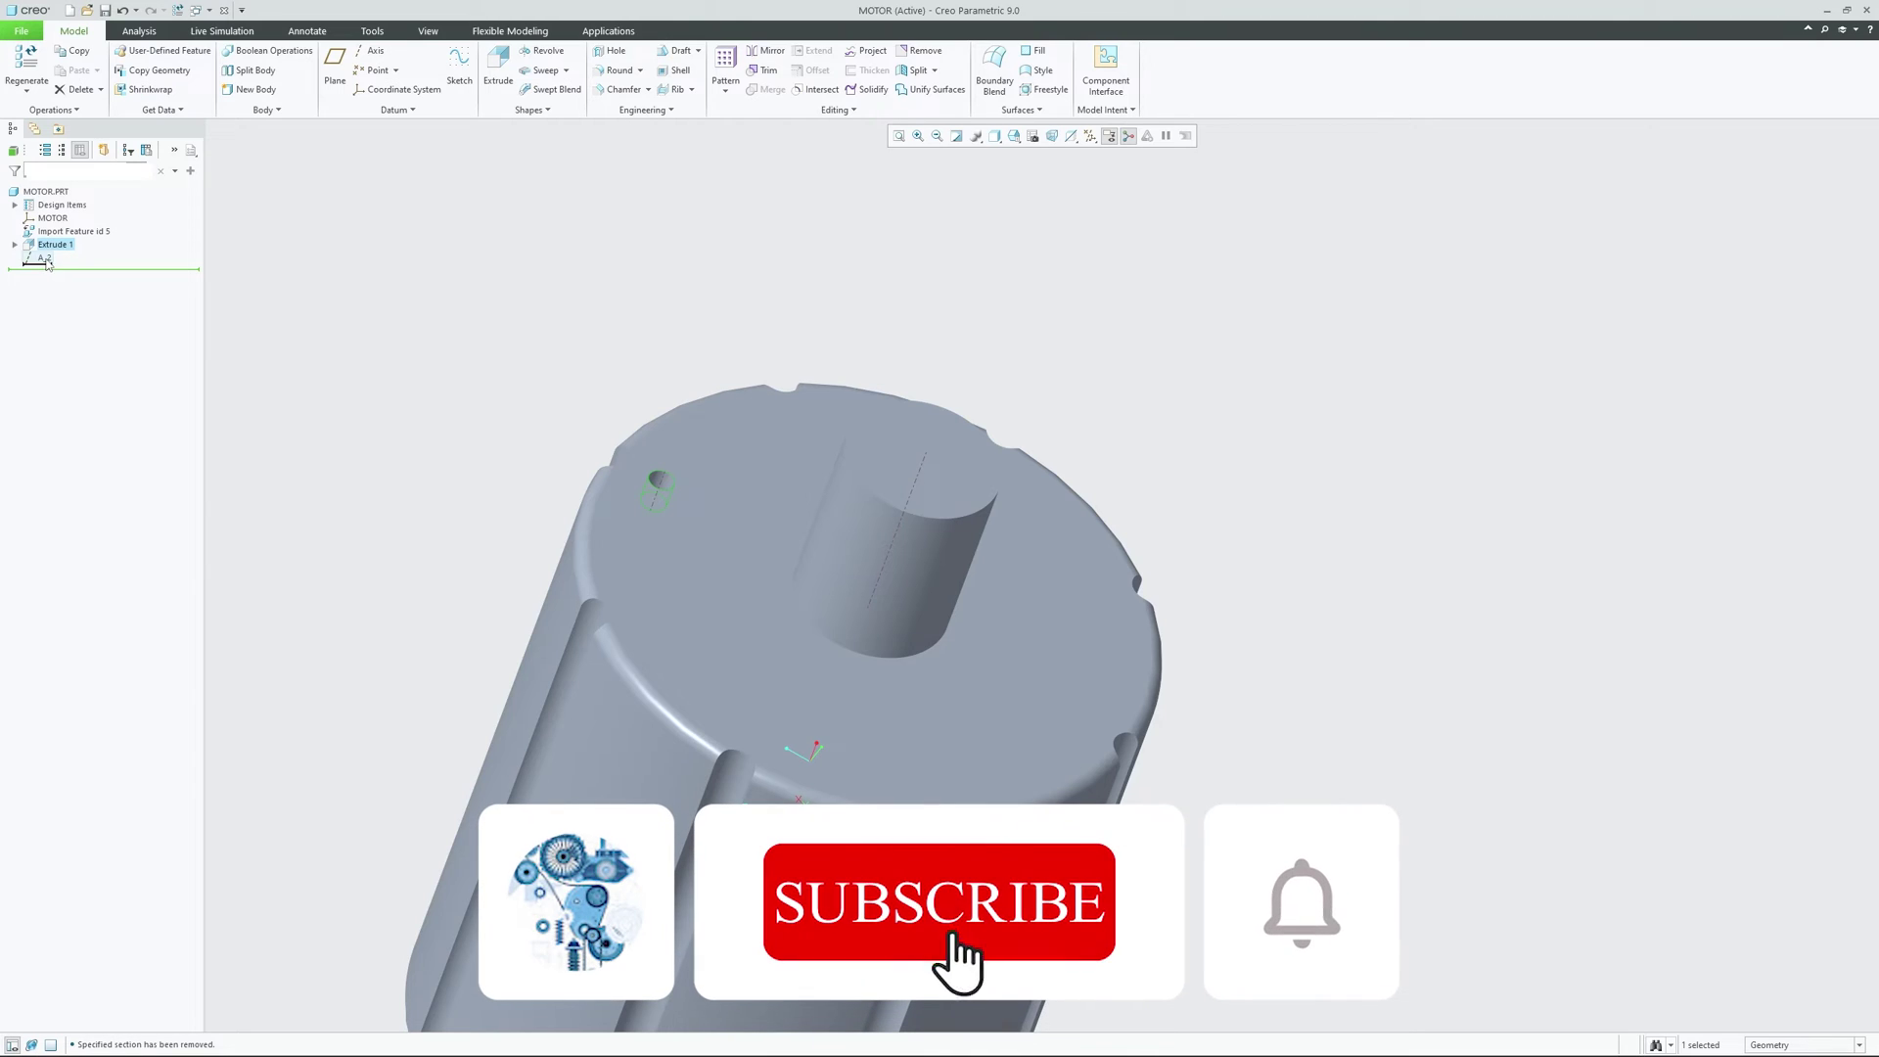
{"action": "left_click", "coordinate": [55, 257]}
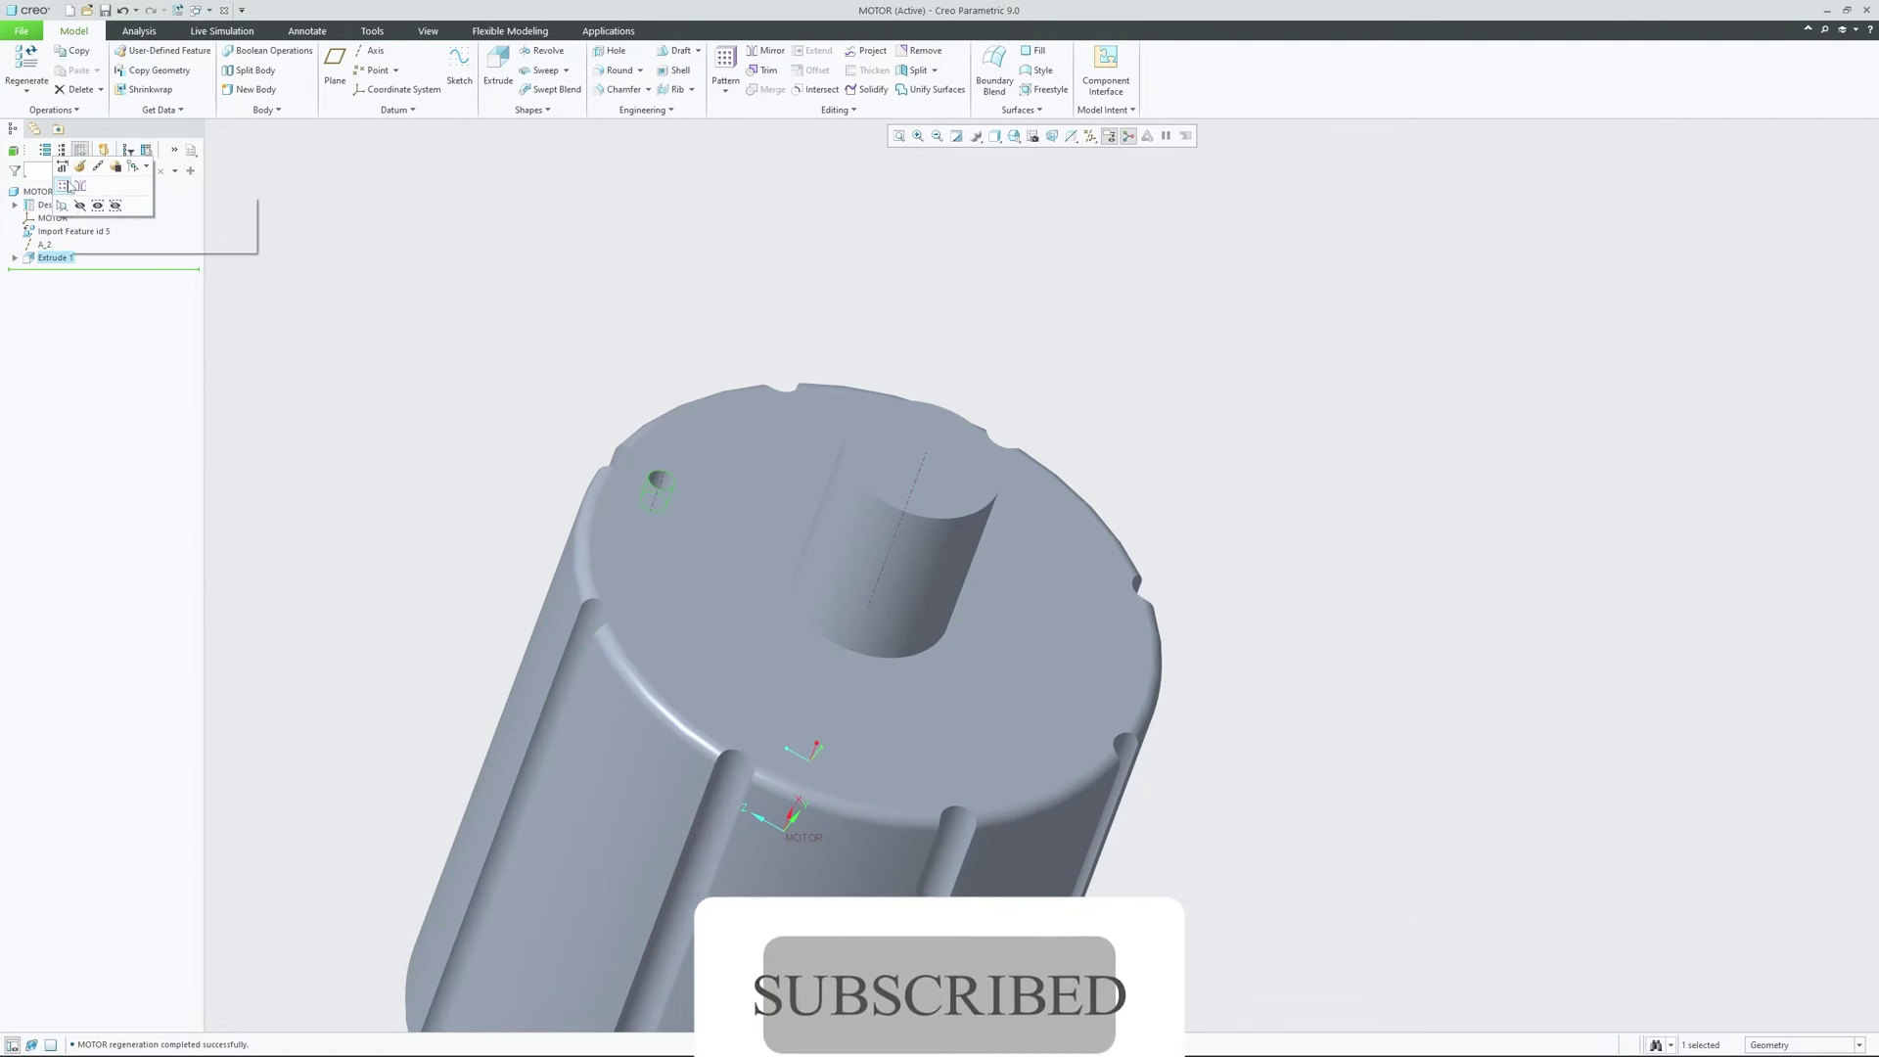
Pattern the Extrude 1 hole around axis A_2, 4 members at 90°
{"action": "left_click", "coordinate": [81, 185]}
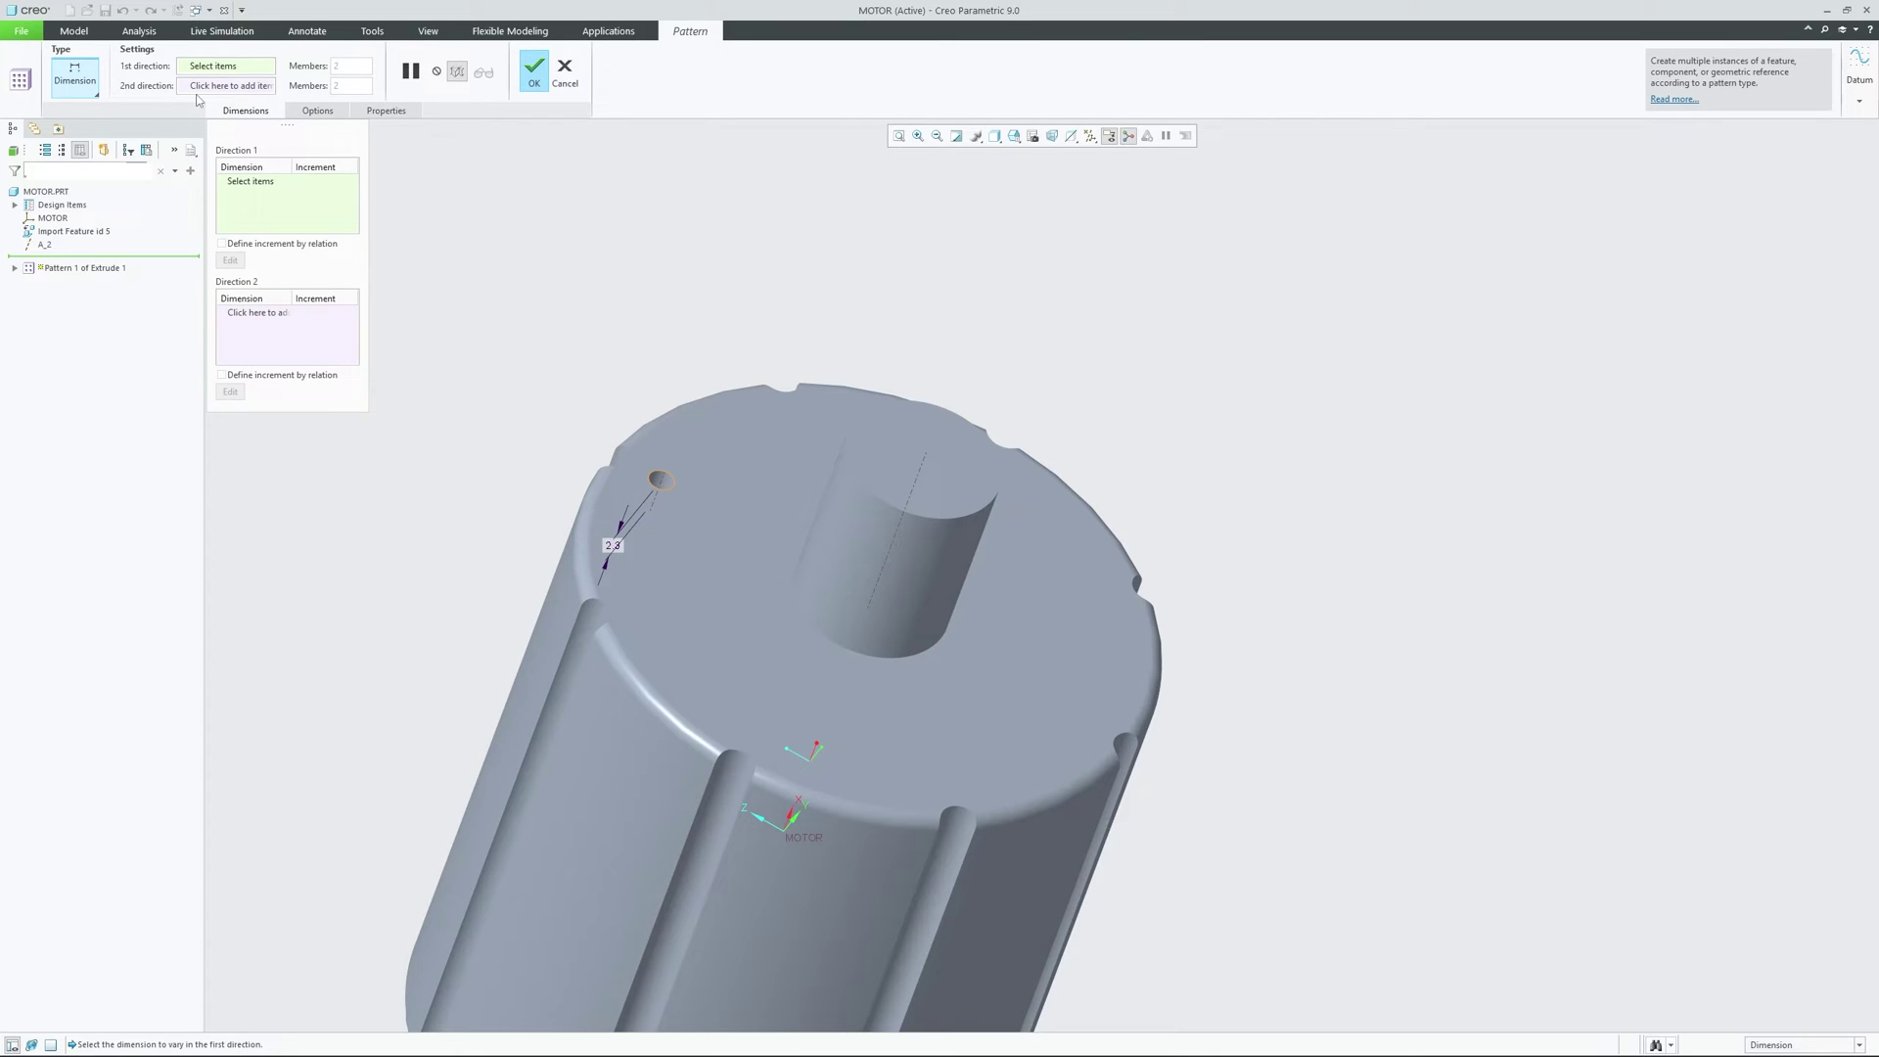
{"action": "left_click", "coordinate": [74, 78]}
{"action": "left_click", "coordinate": [44, 140]}
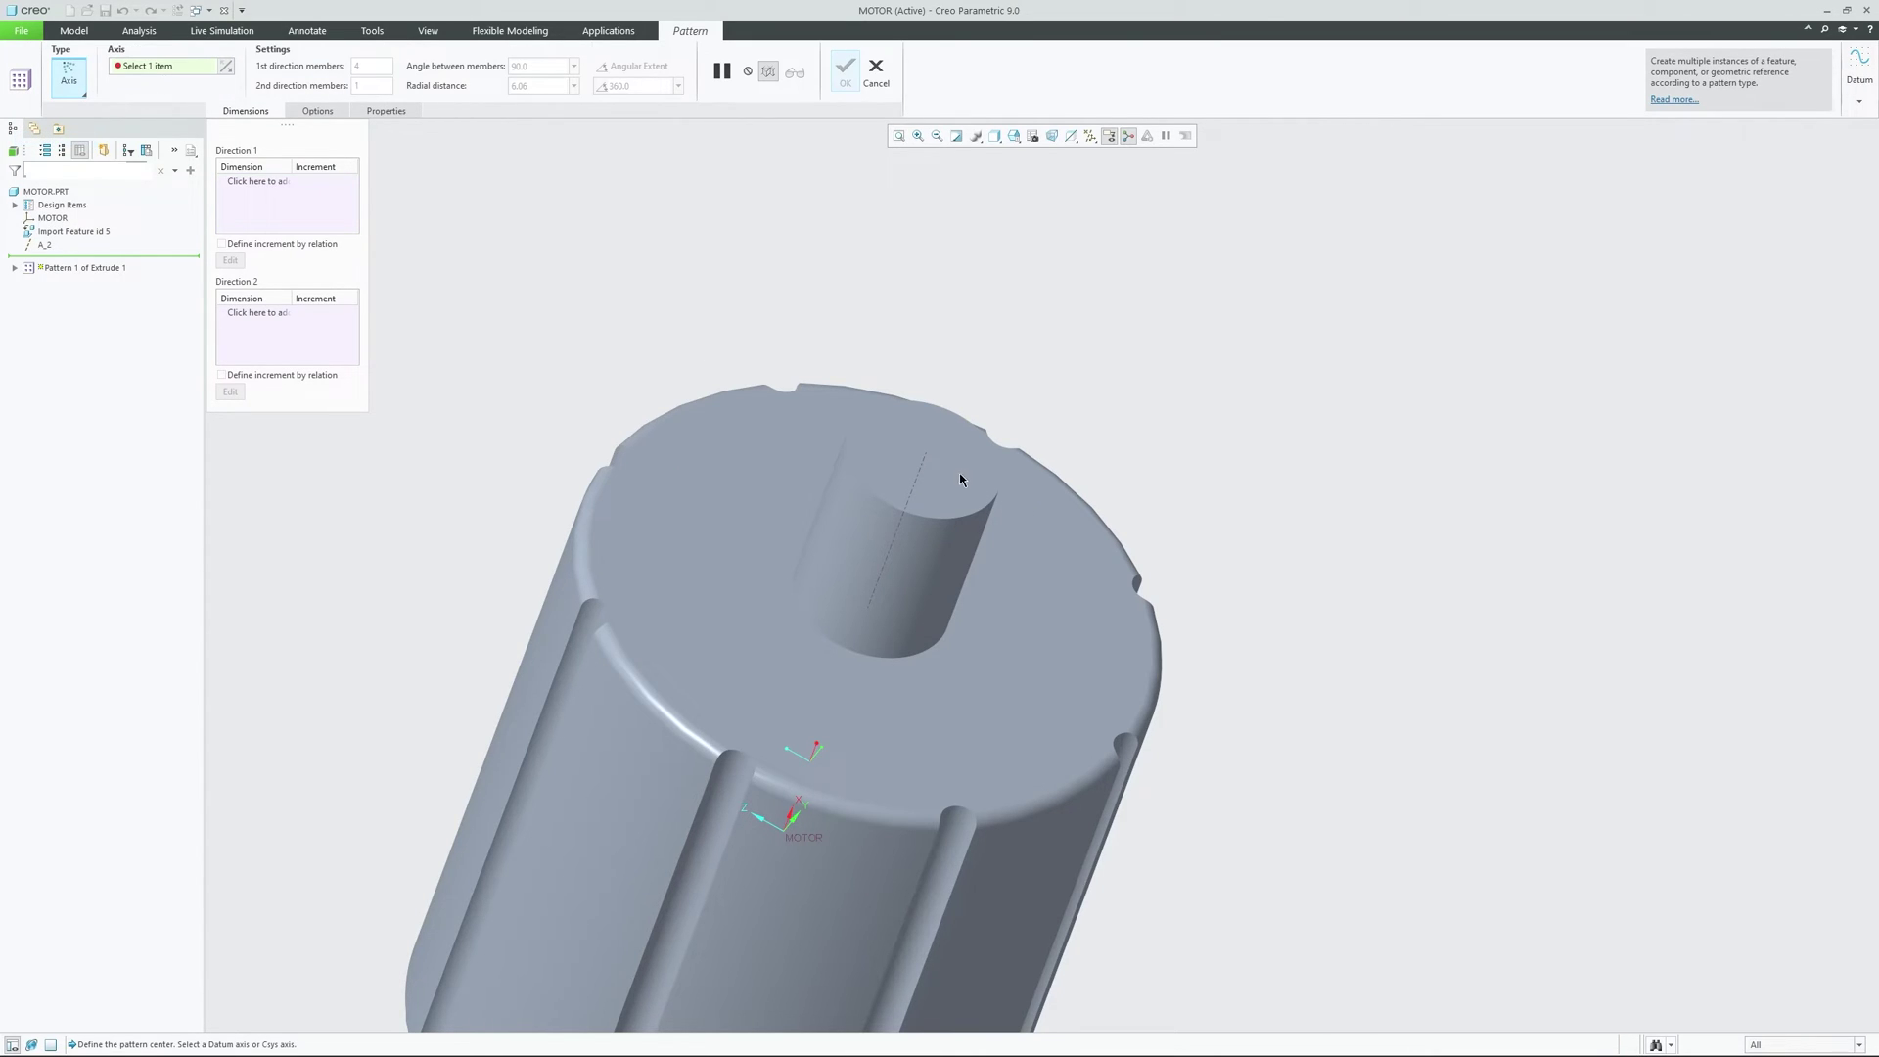
{"action": "left_click", "coordinate": [922, 475]}
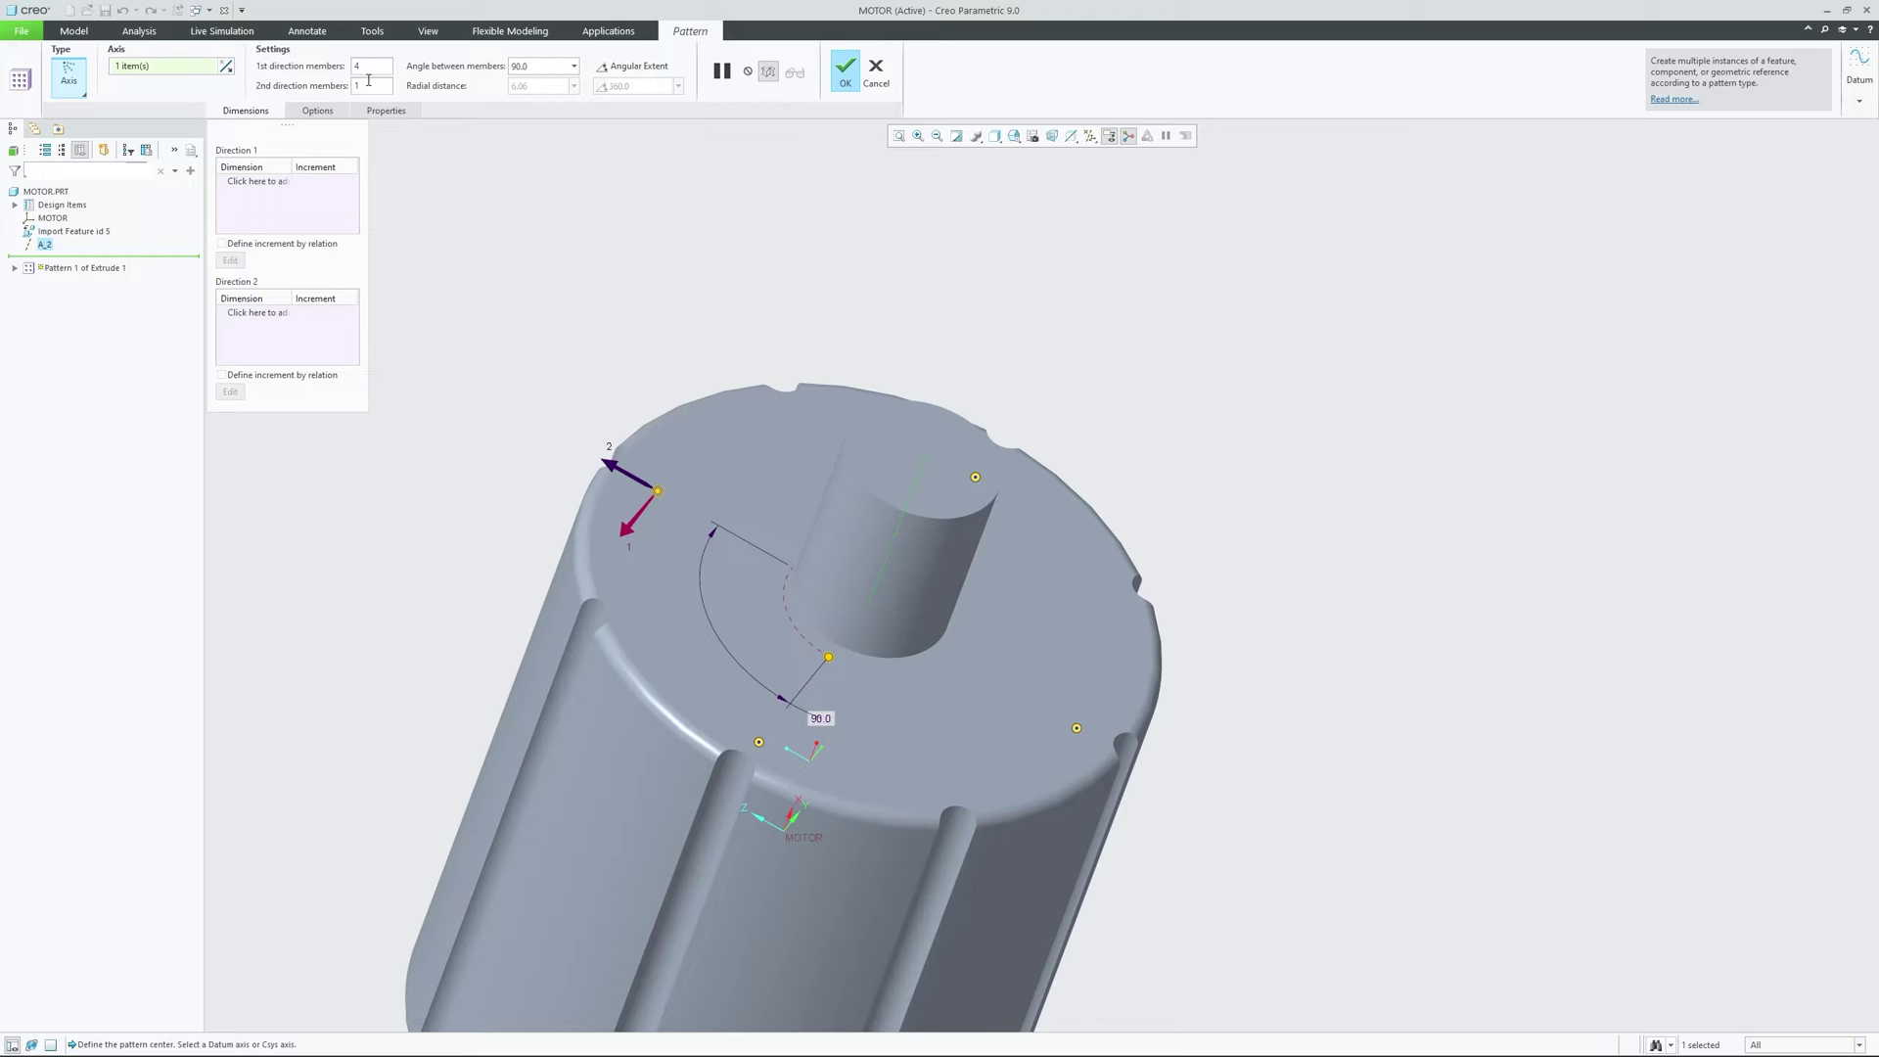
{"action": "middle_click", "coordinate": [913, 346]}
{"action": "middle_click_drag", "start_coordinate": [929, 337], "coordinate": [262, 279]}
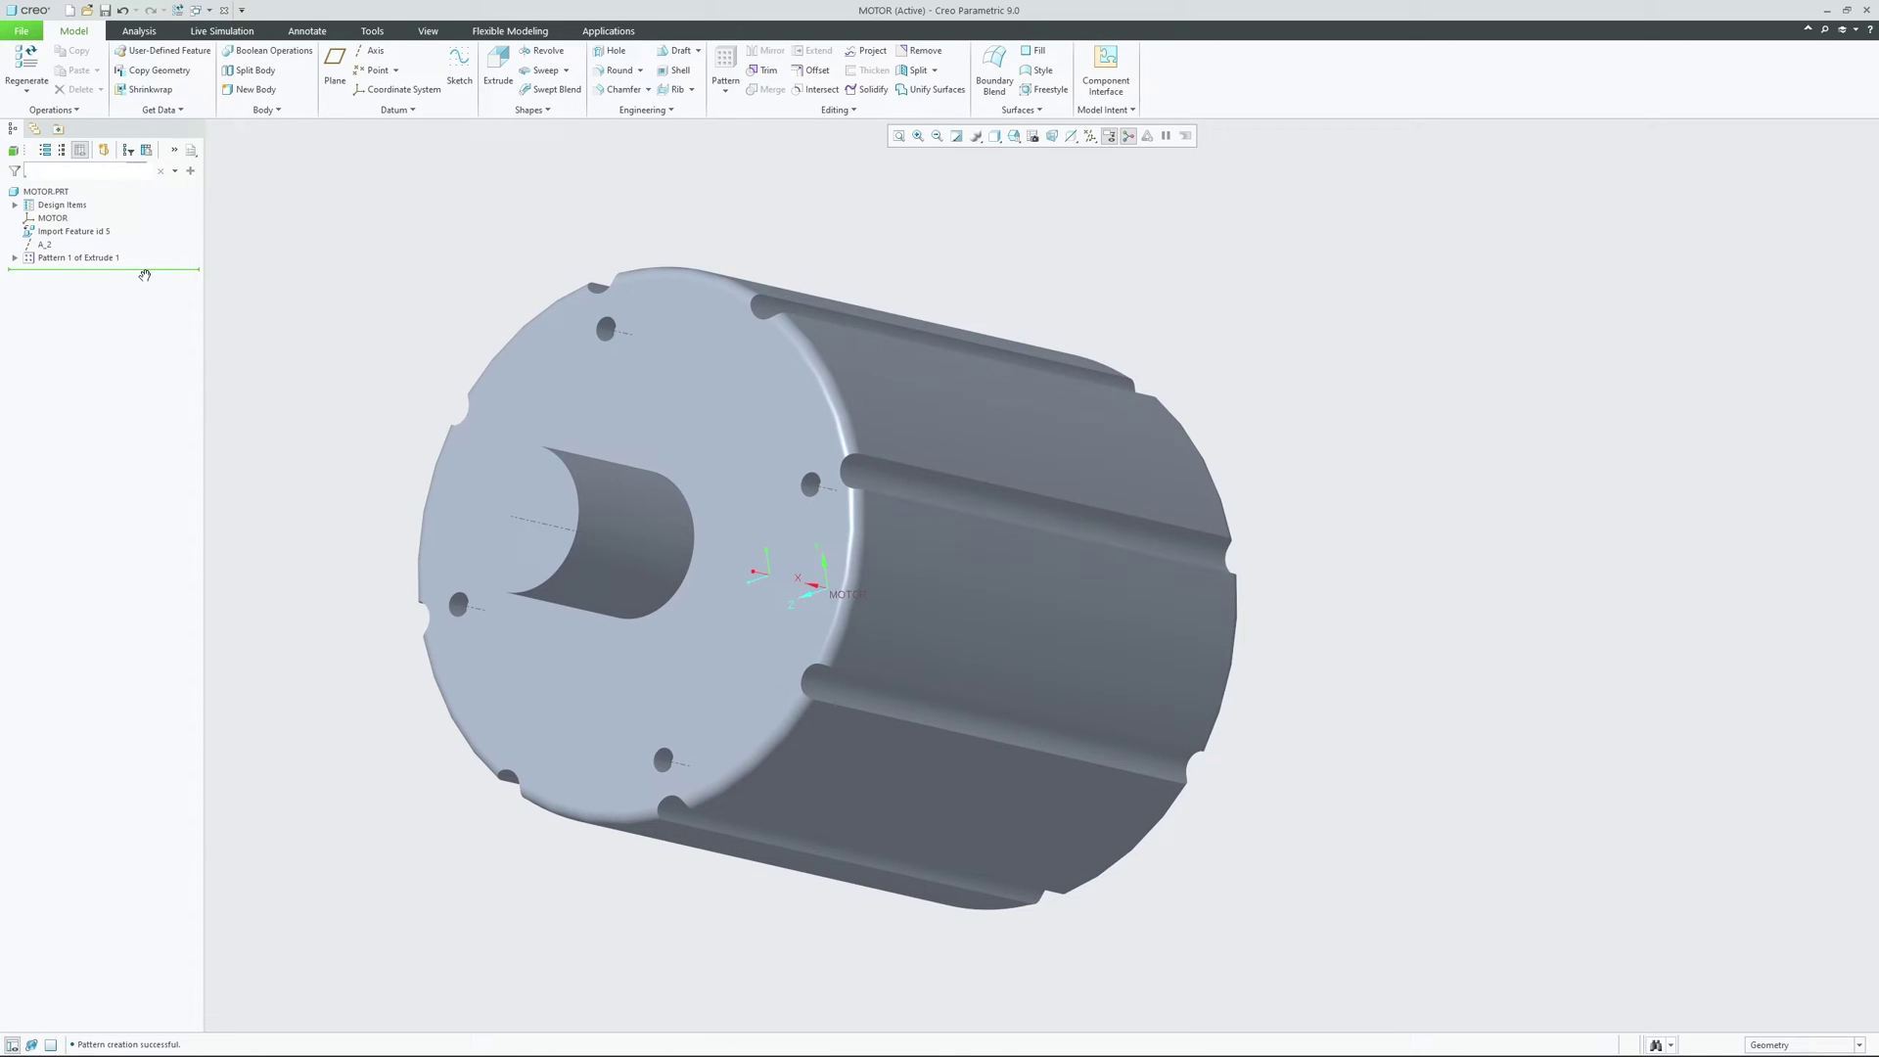
Insert DTM1, DTM2, DTM3 above Import Feature id 5 and turn on plane display
{"action": "left_click_drag", "start_coordinate": [145, 268], "coordinate": [151, 220]}
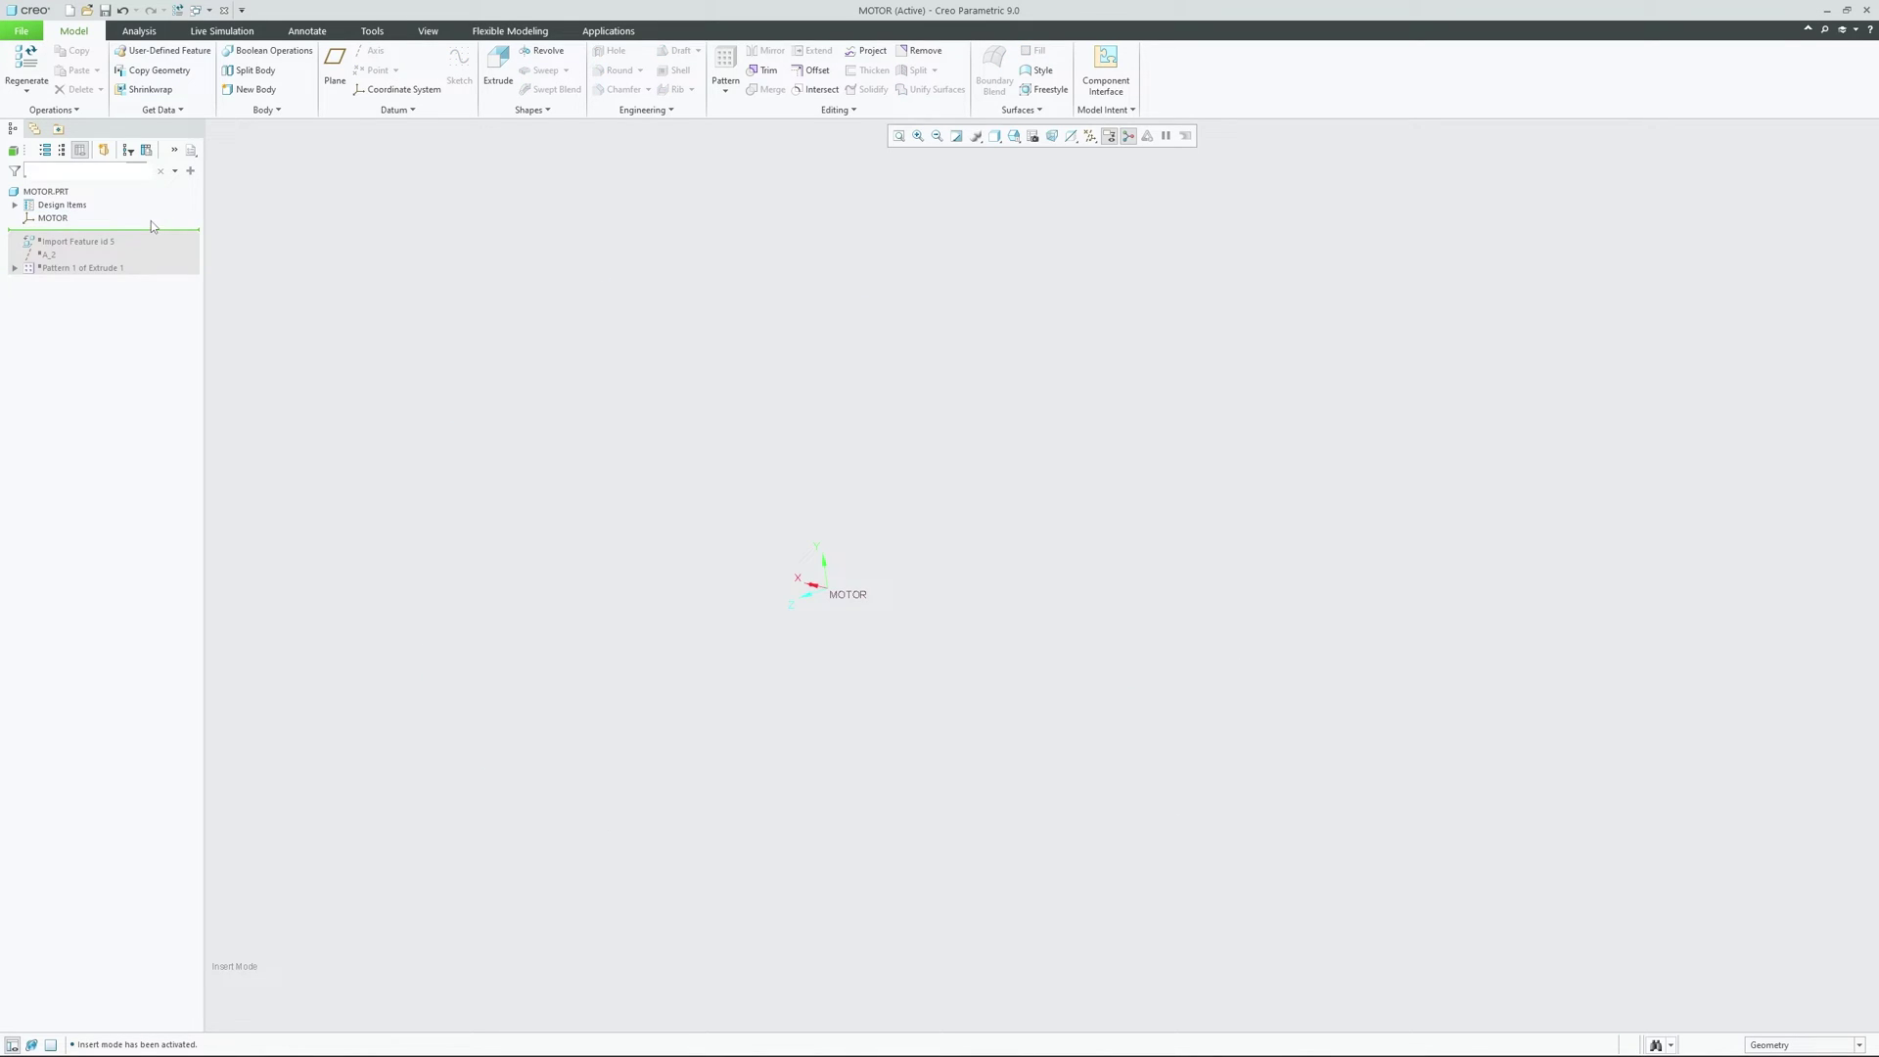
{"action": "left_click", "coordinate": [335, 61]}
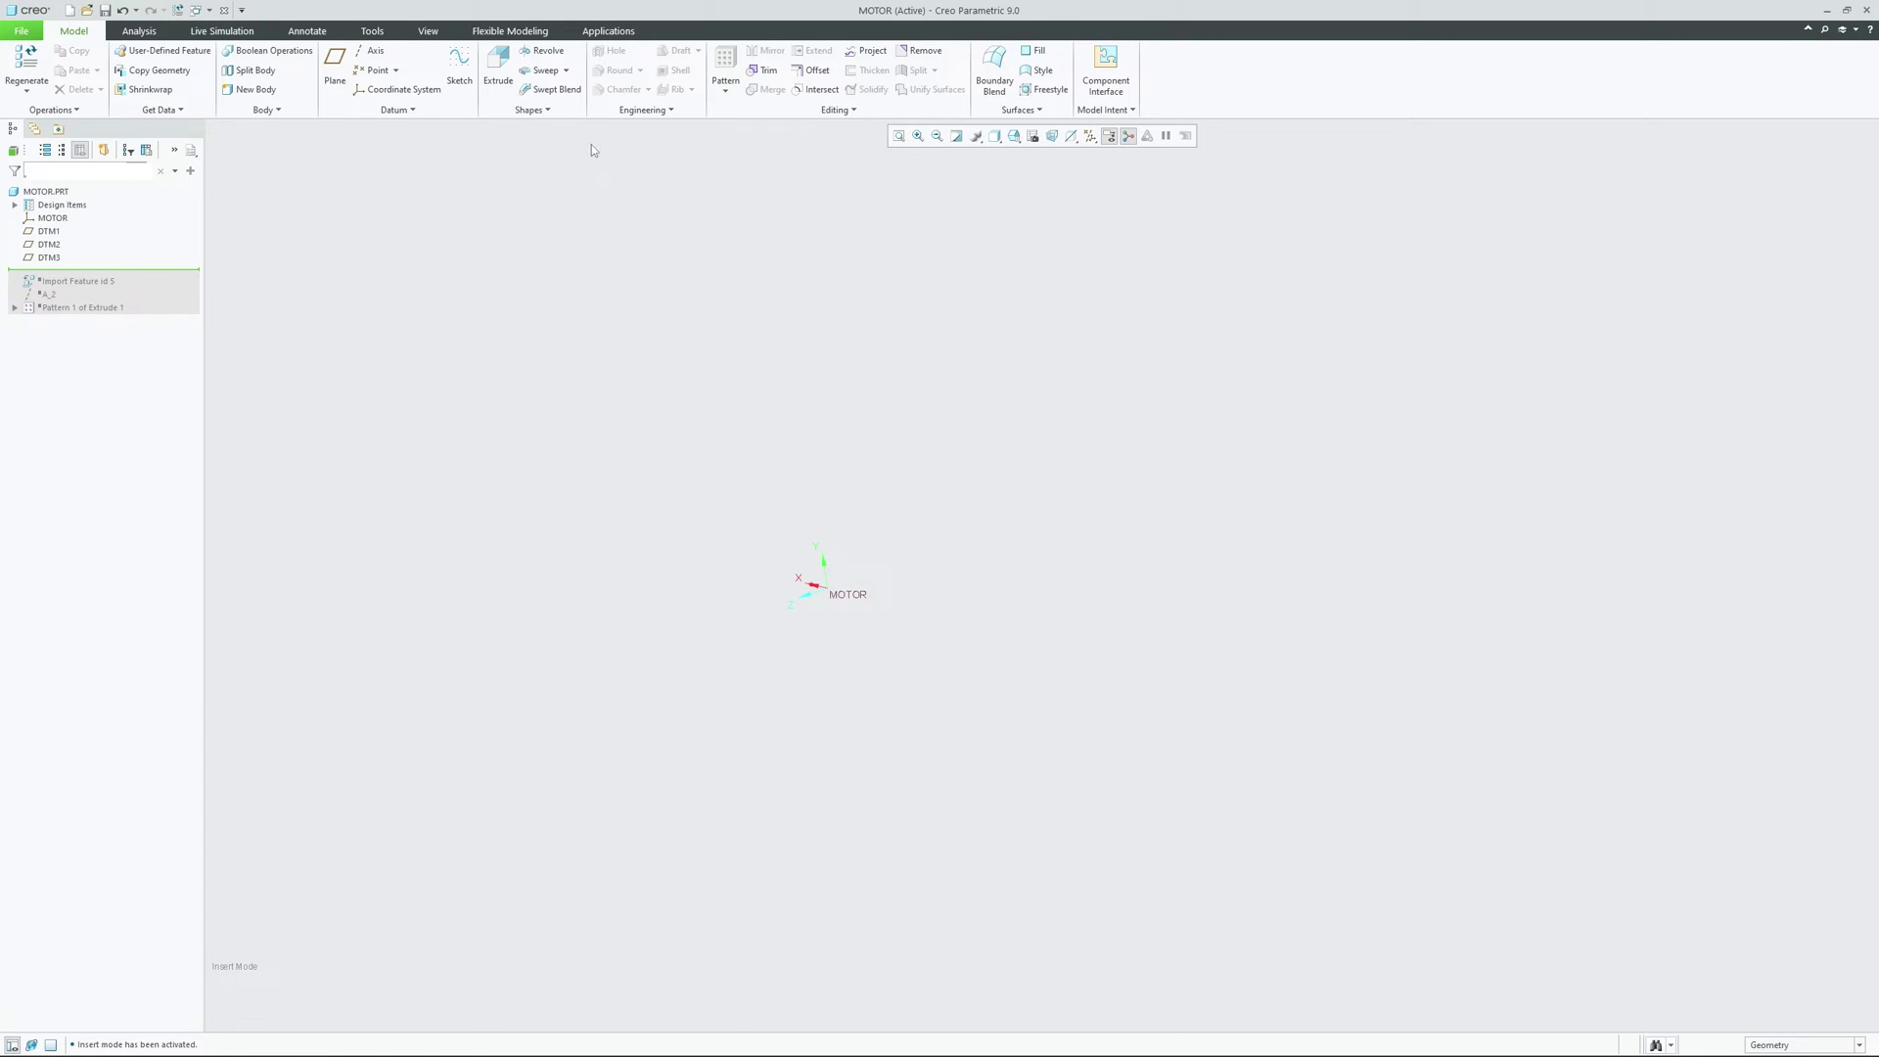
{"action": "left_click", "coordinate": [1089, 135]}
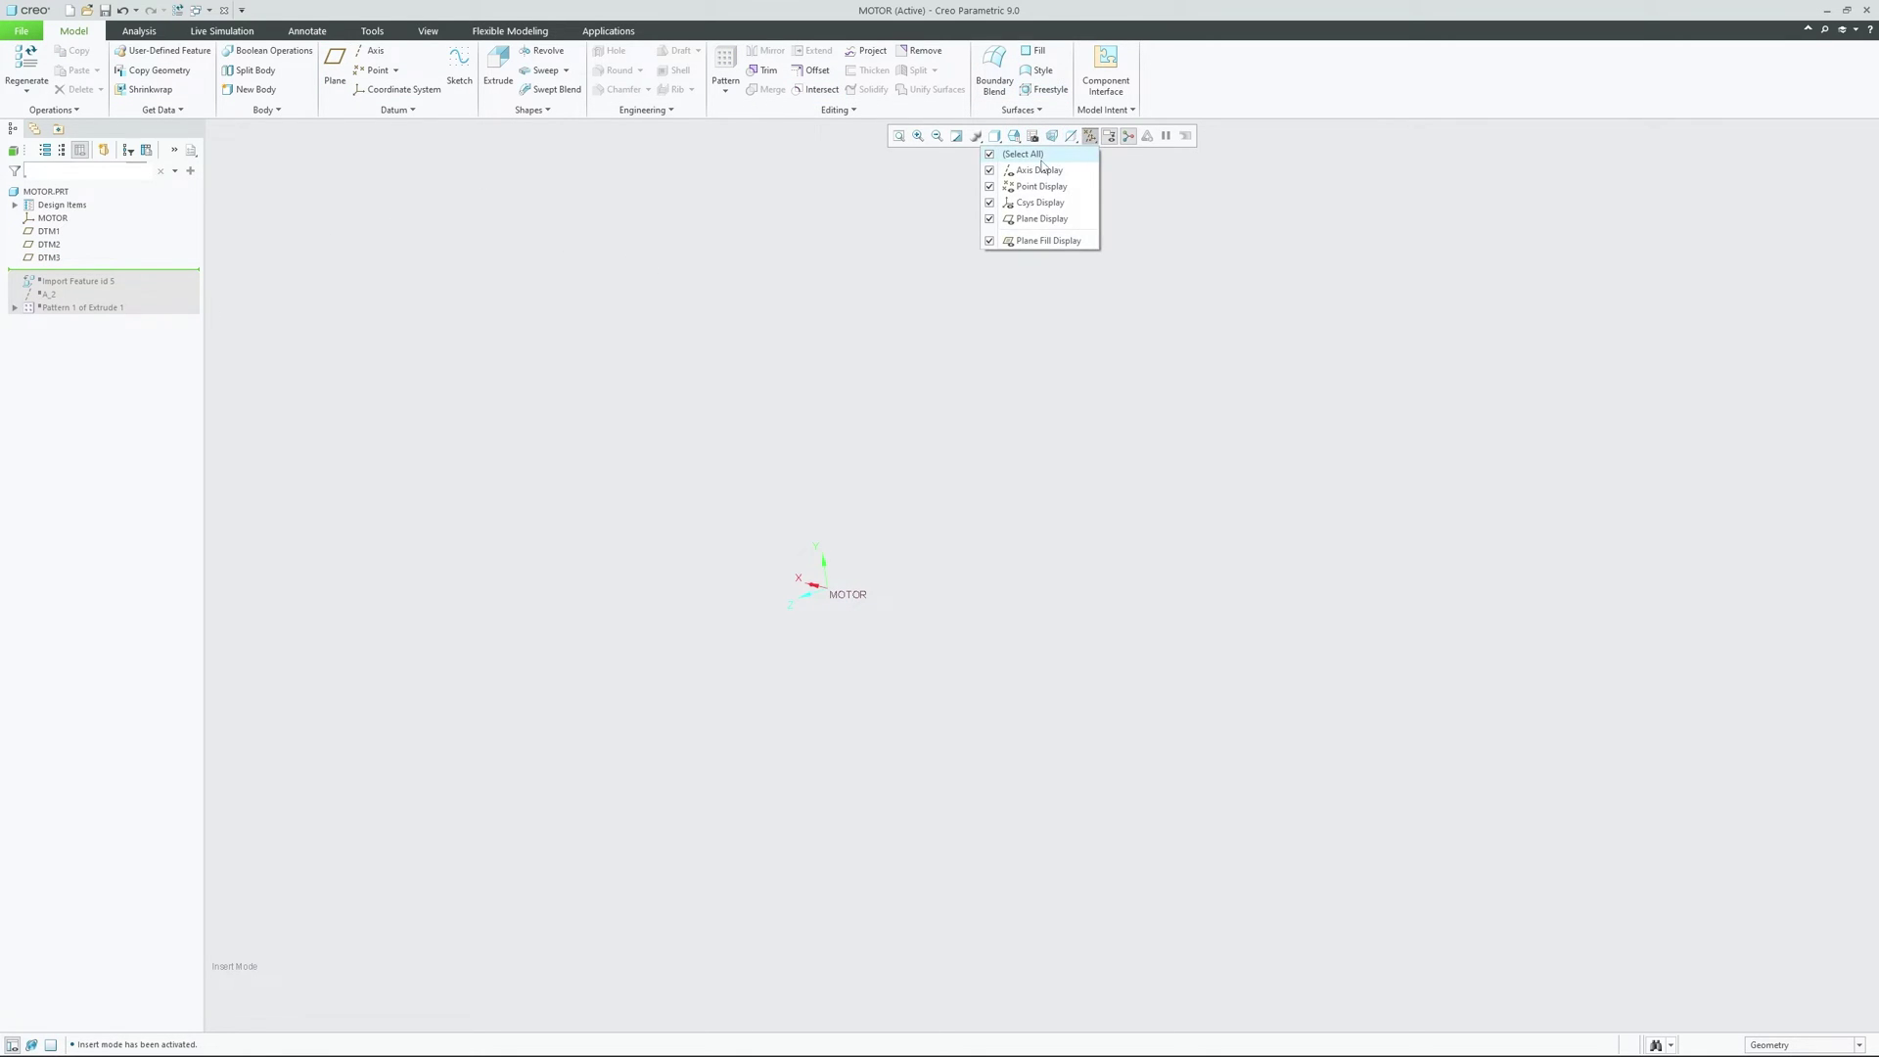
{"action": "left_click", "coordinate": [289, 273]}
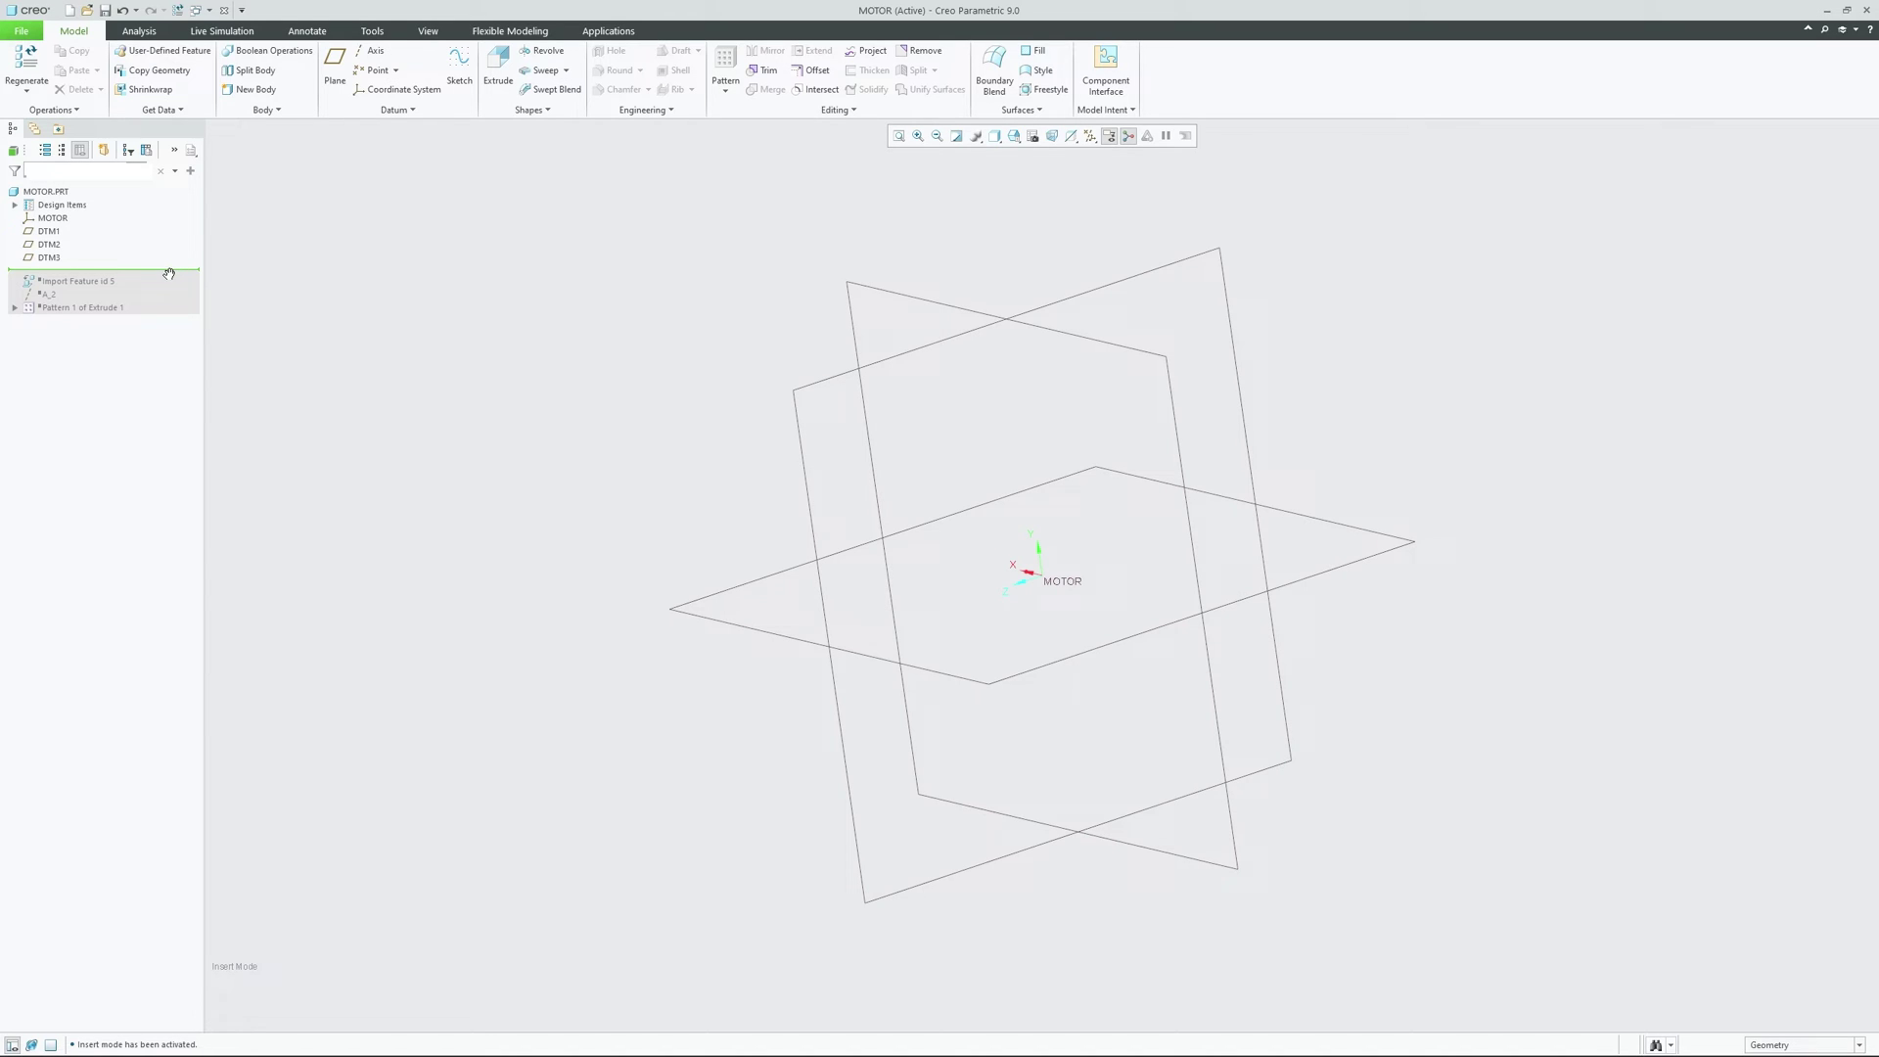
{"action": "left_click_drag", "start_coordinate": [170, 311], "coordinate": [169, 314]}
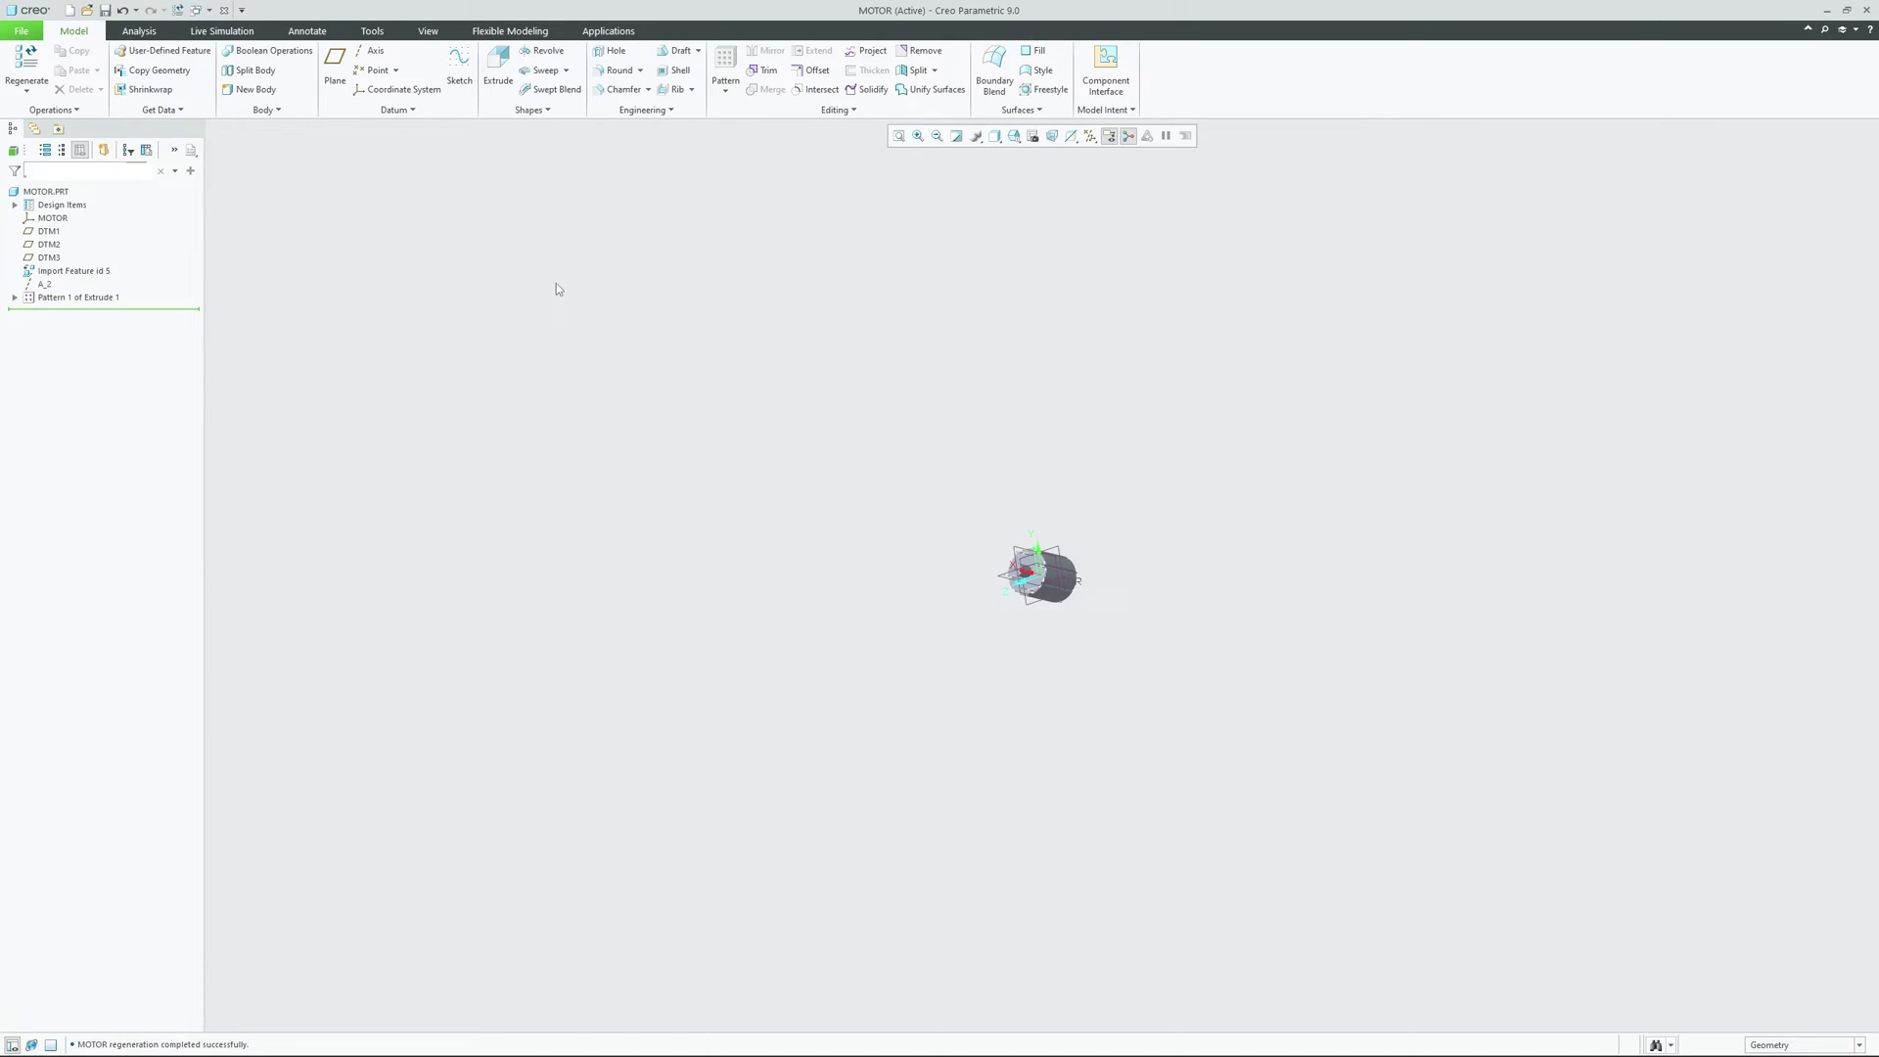
Reorient the motor to a side view, then return to the standard trimetric orientation
{"action": "scroll", "coordinate": [1024, 560], "scroll_direction": "up", "scroll_amount": 8}
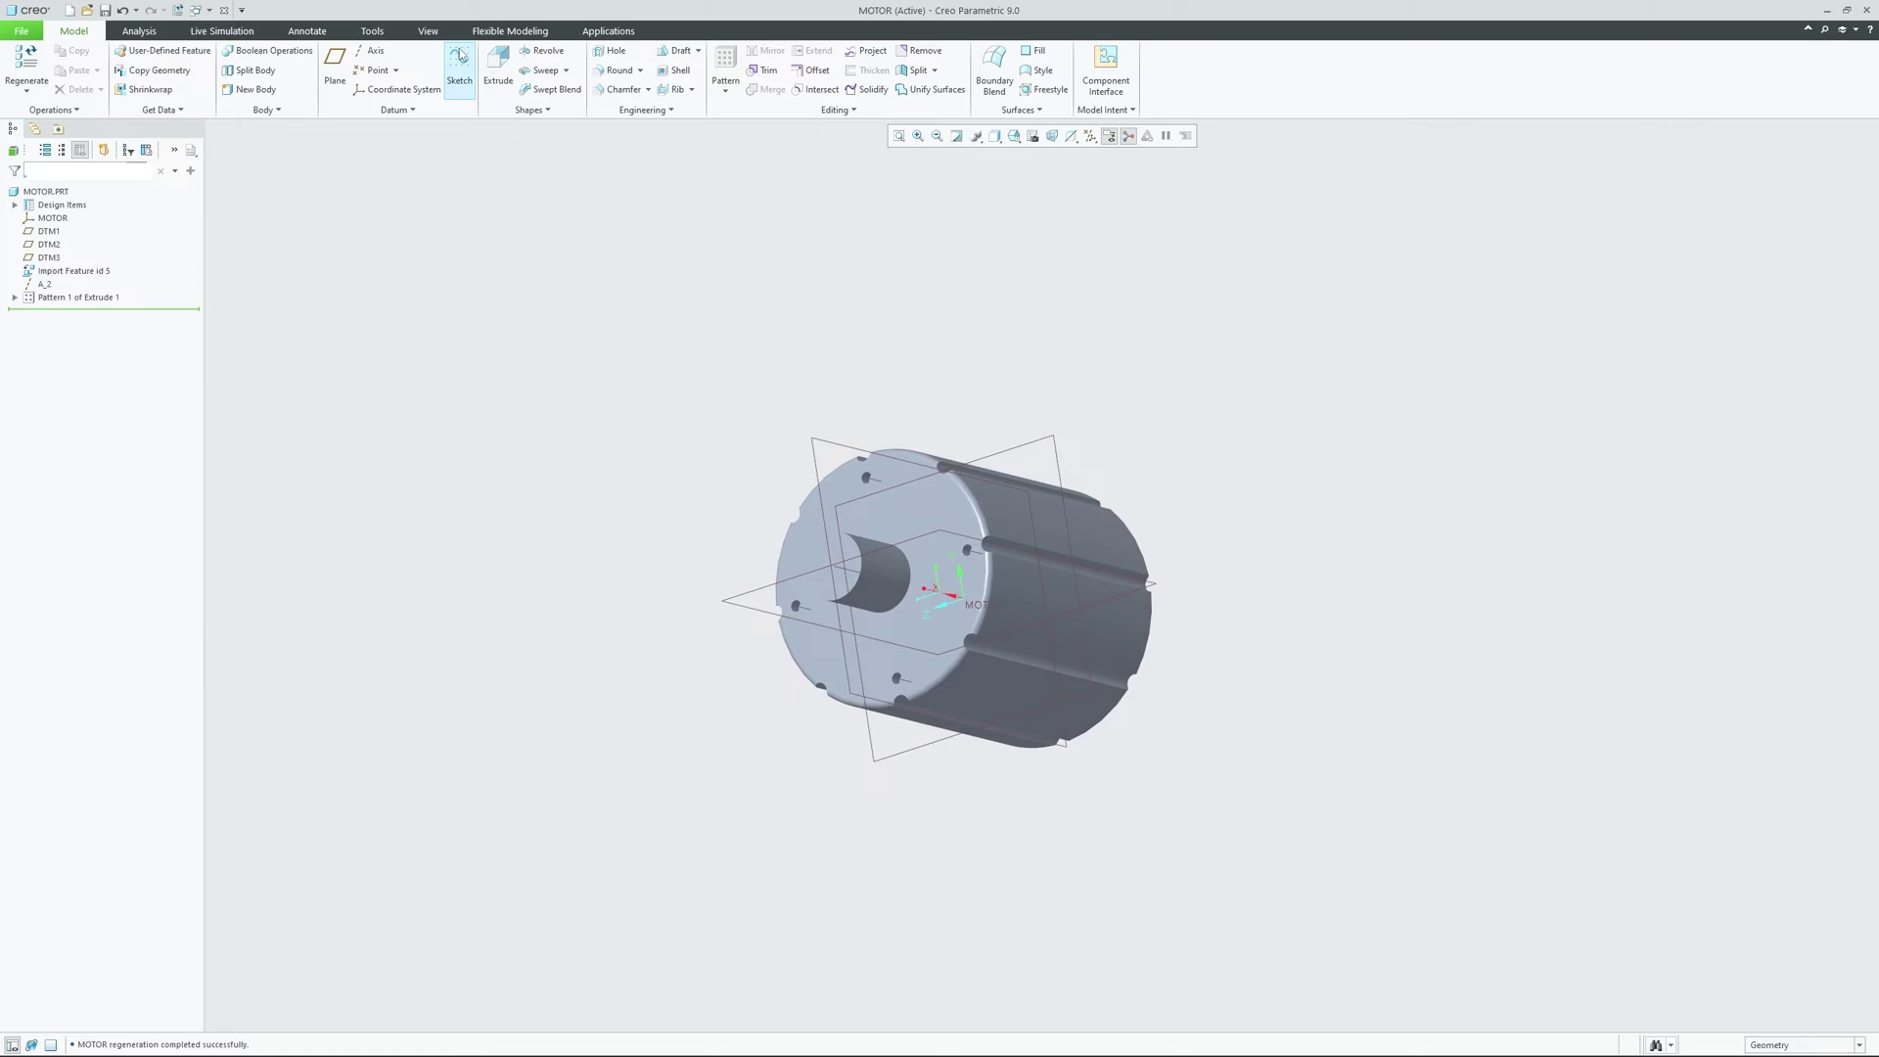
{"action": "left_click", "coordinate": [437, 32]}
{"action": "left_click", "coordinate": [377, 84]}
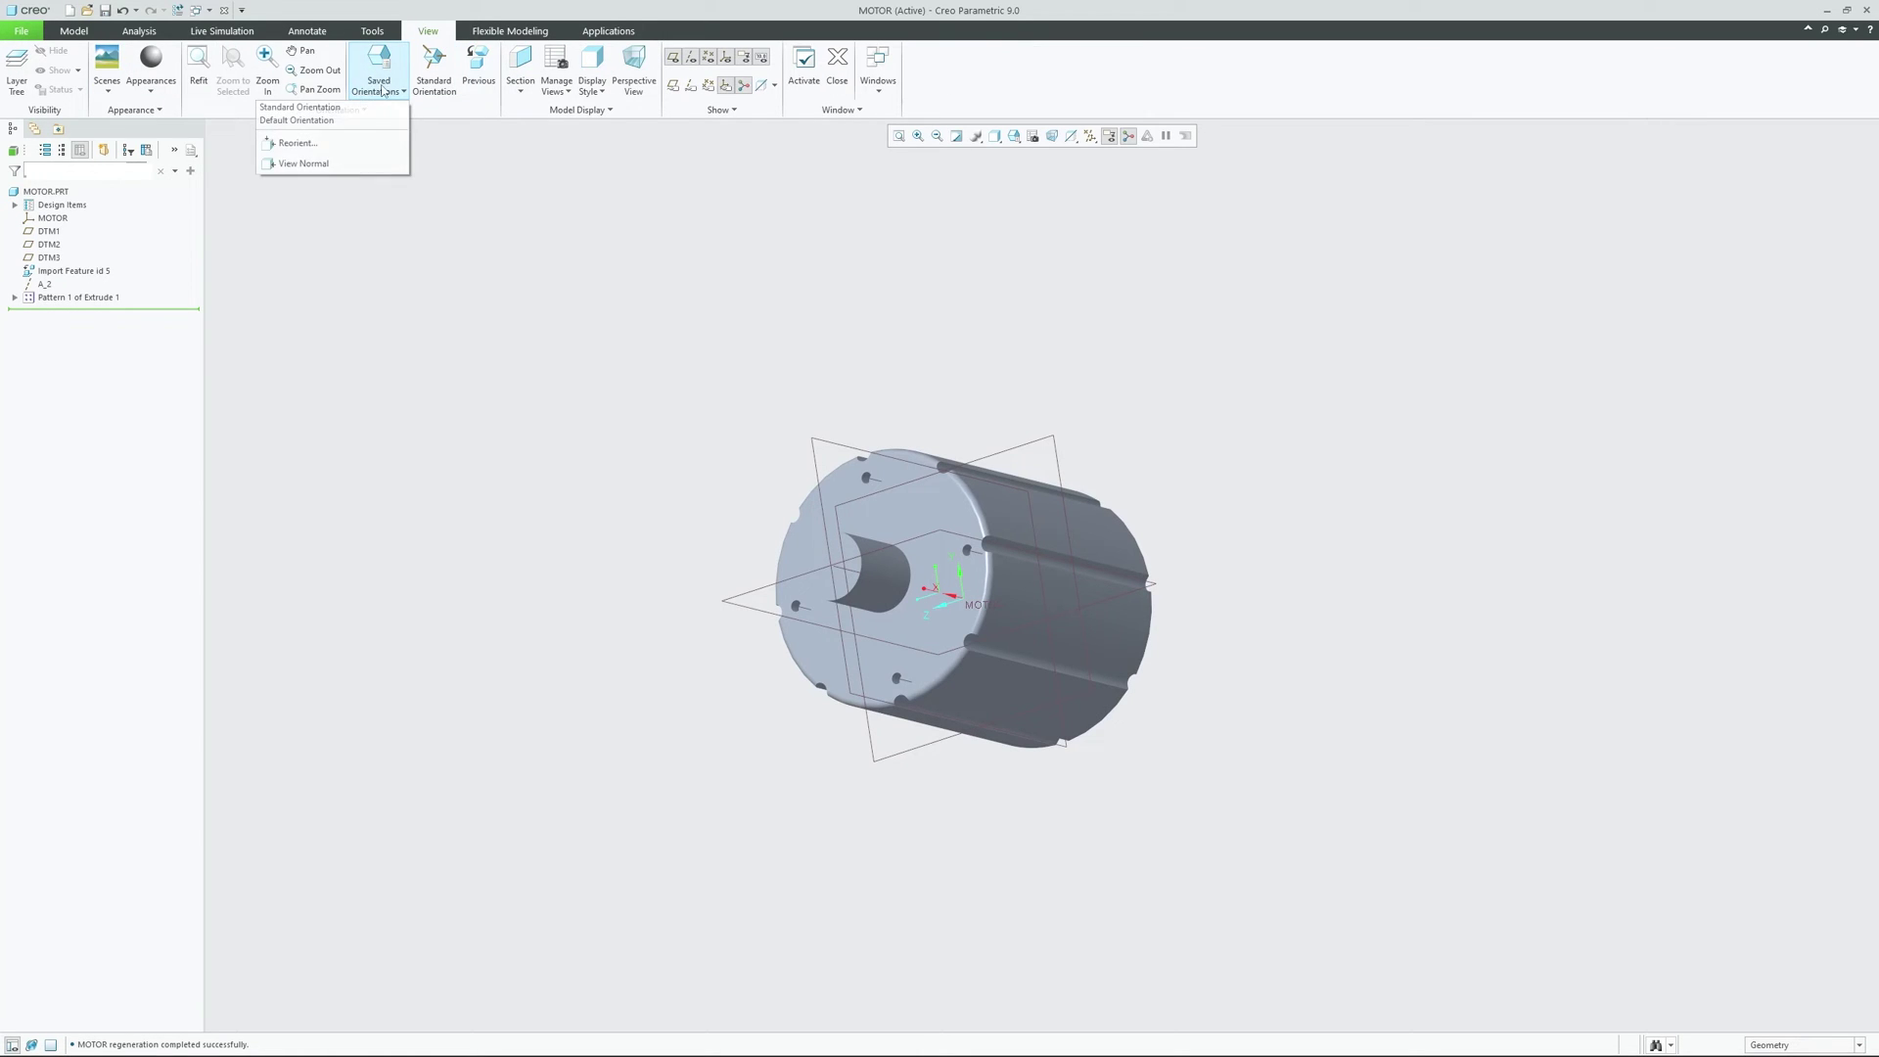
{"action": "left_click", "coordinate": [431, 227]}
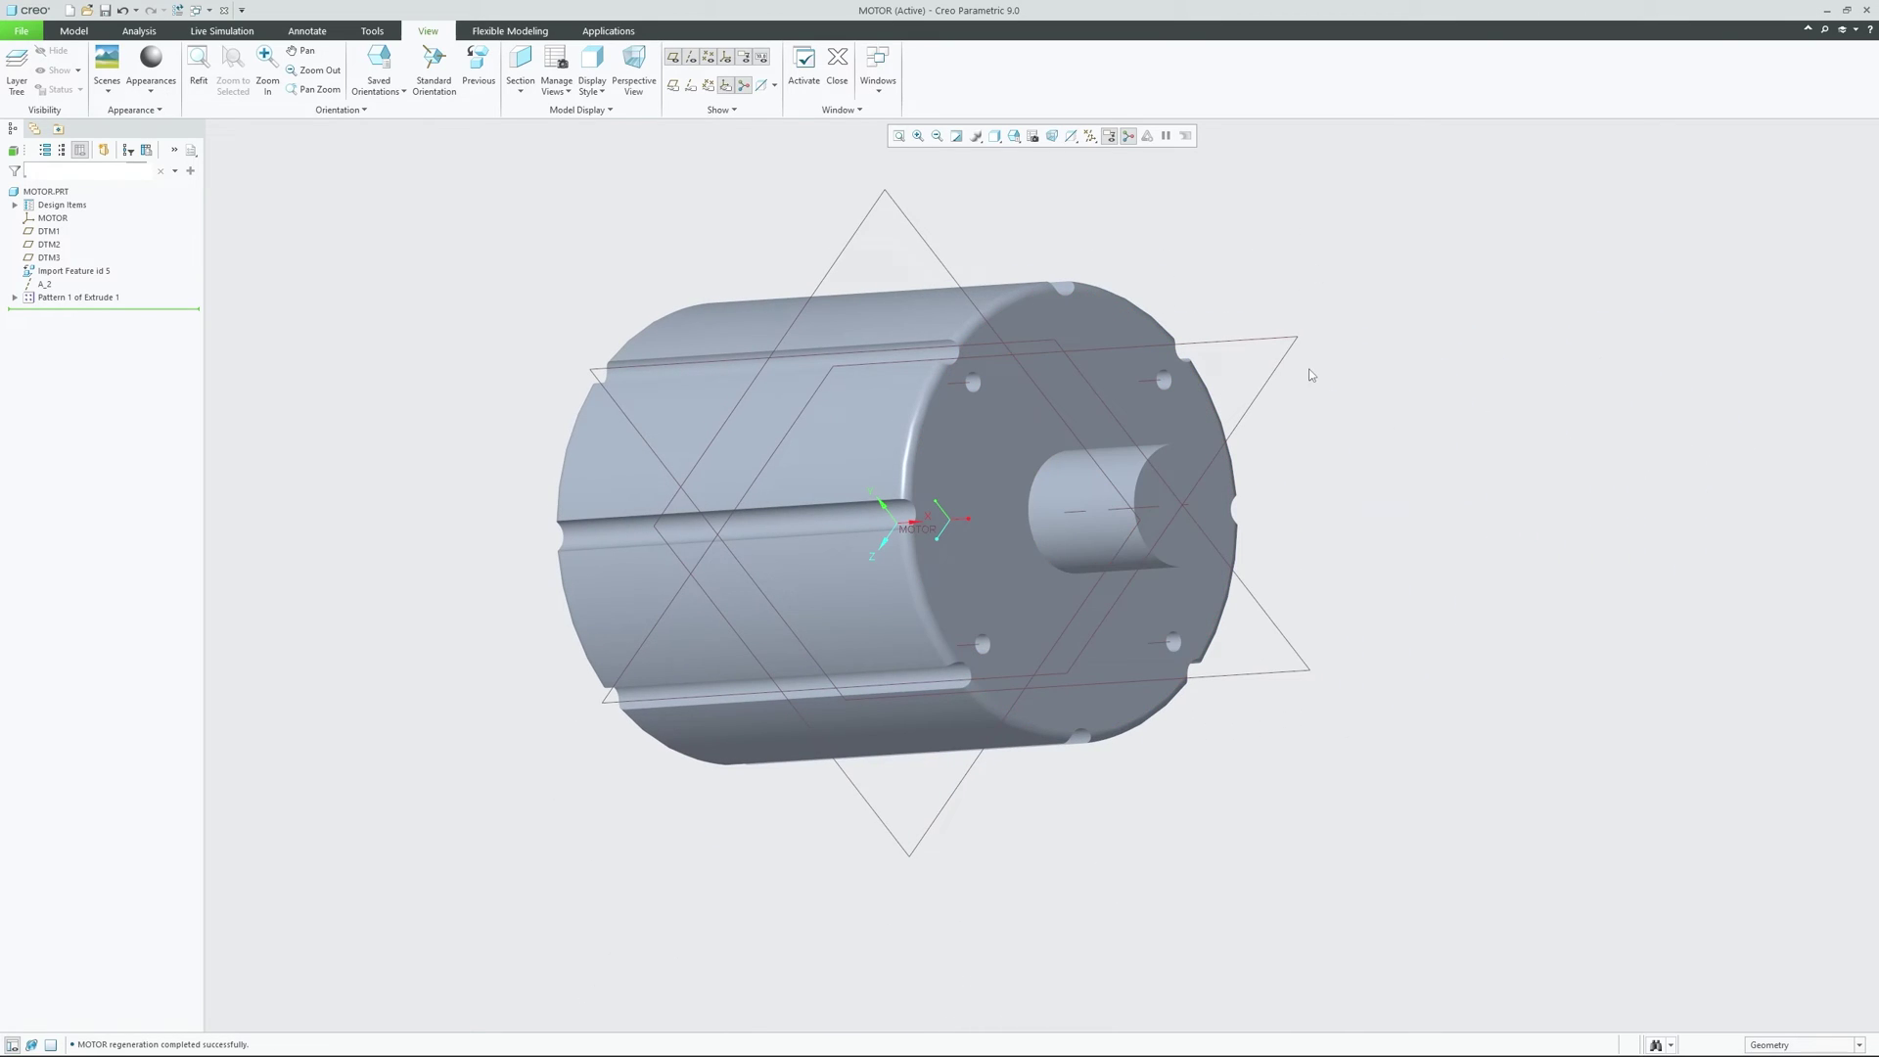
{"action": "key", "text": "ctrl+d"}
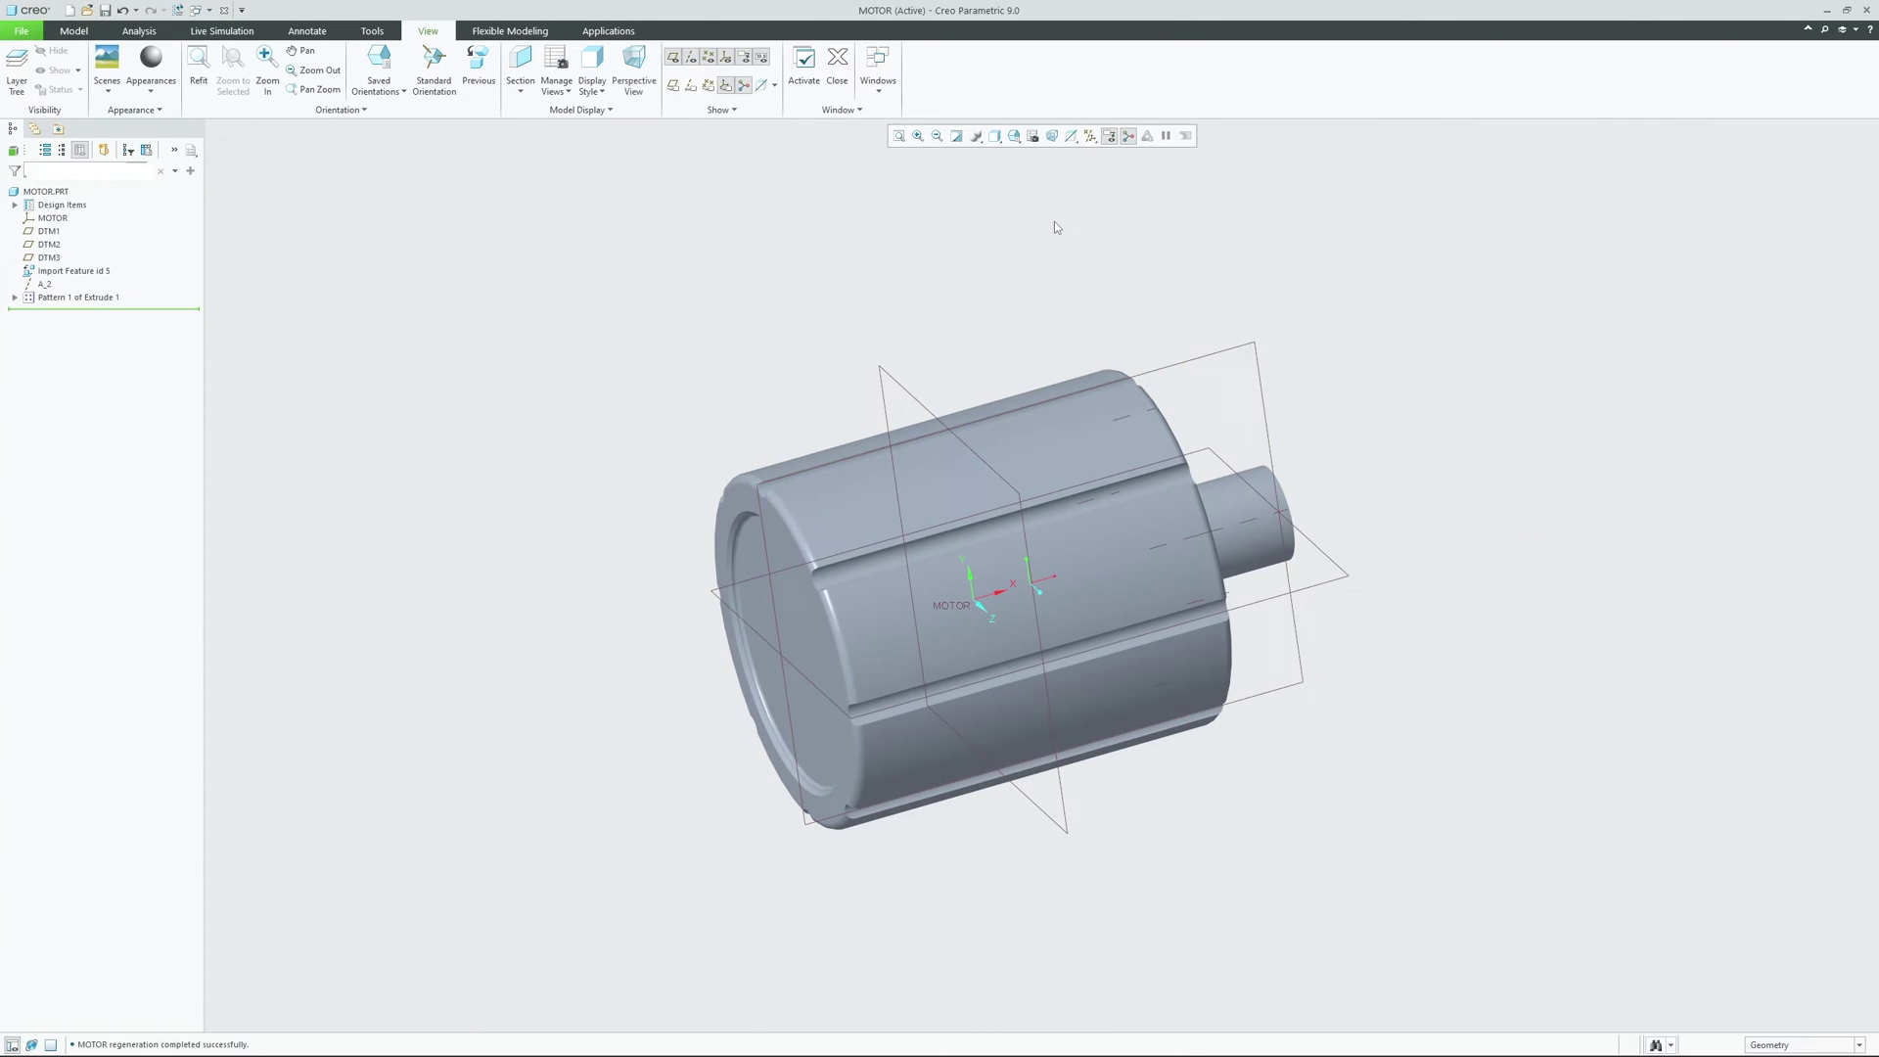
Highlight DTM1, DTM2 and DTM3 in turn, then orbit the motor so the shaft points left
{"action": "scroll", "coordinate": [1272, 386], "scroll_direction": "up", "scroll_amount": 2}
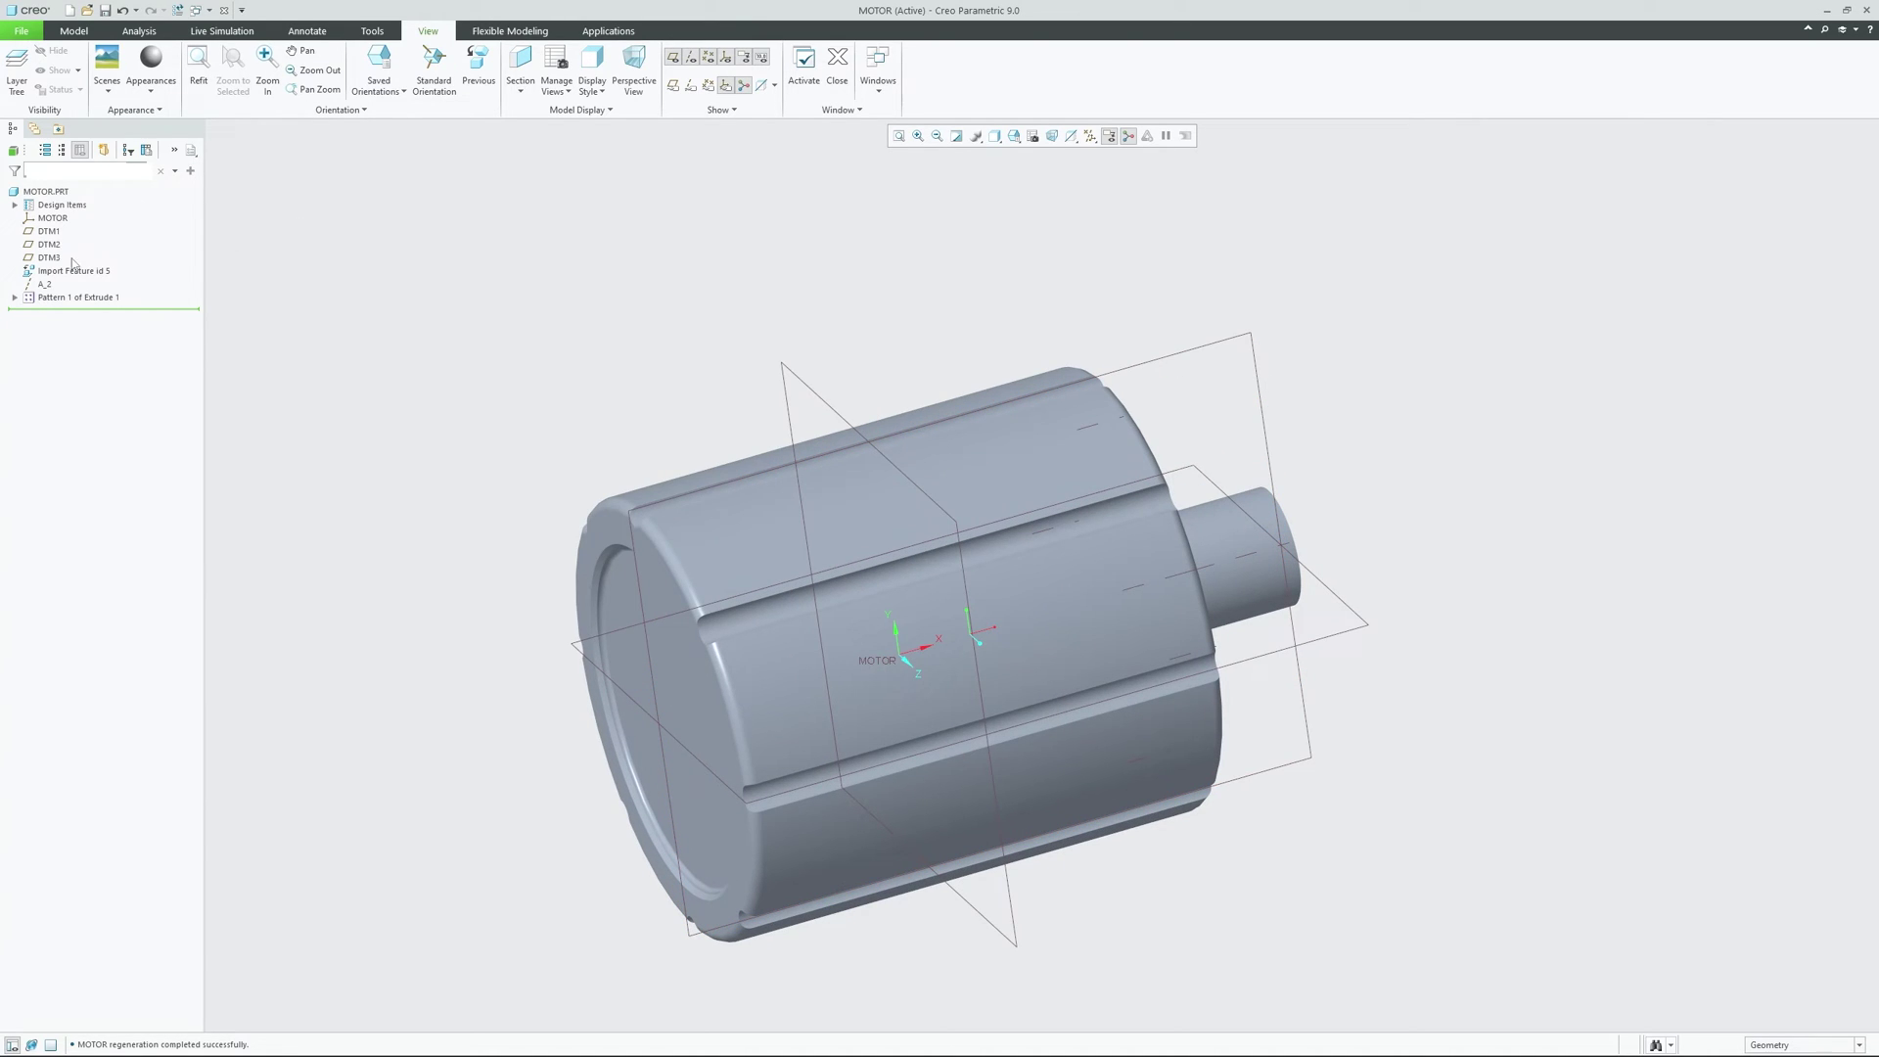
{"action": "left_click", "coordinate": [48, 231]}
{"action": "left_click", "coordinate": [48, 244]}
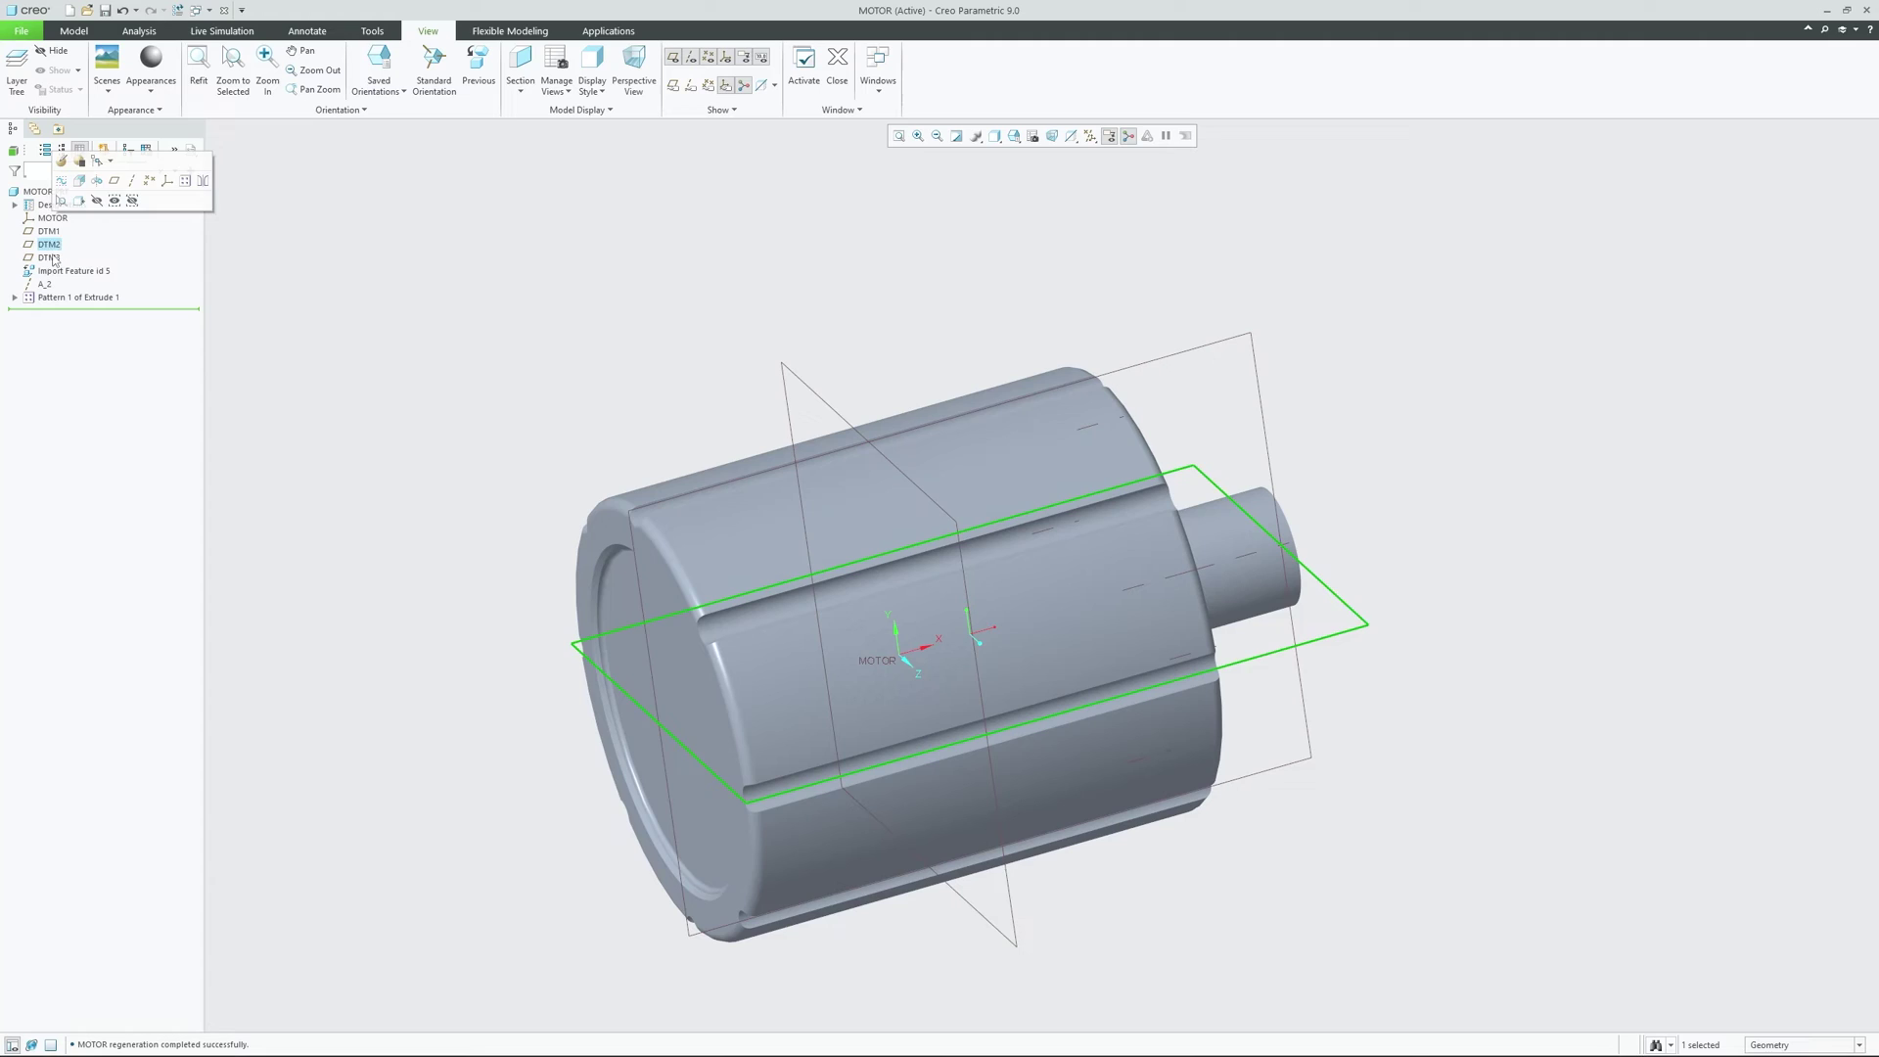
{"action": "left_click", "coordinate": [49, 258]}
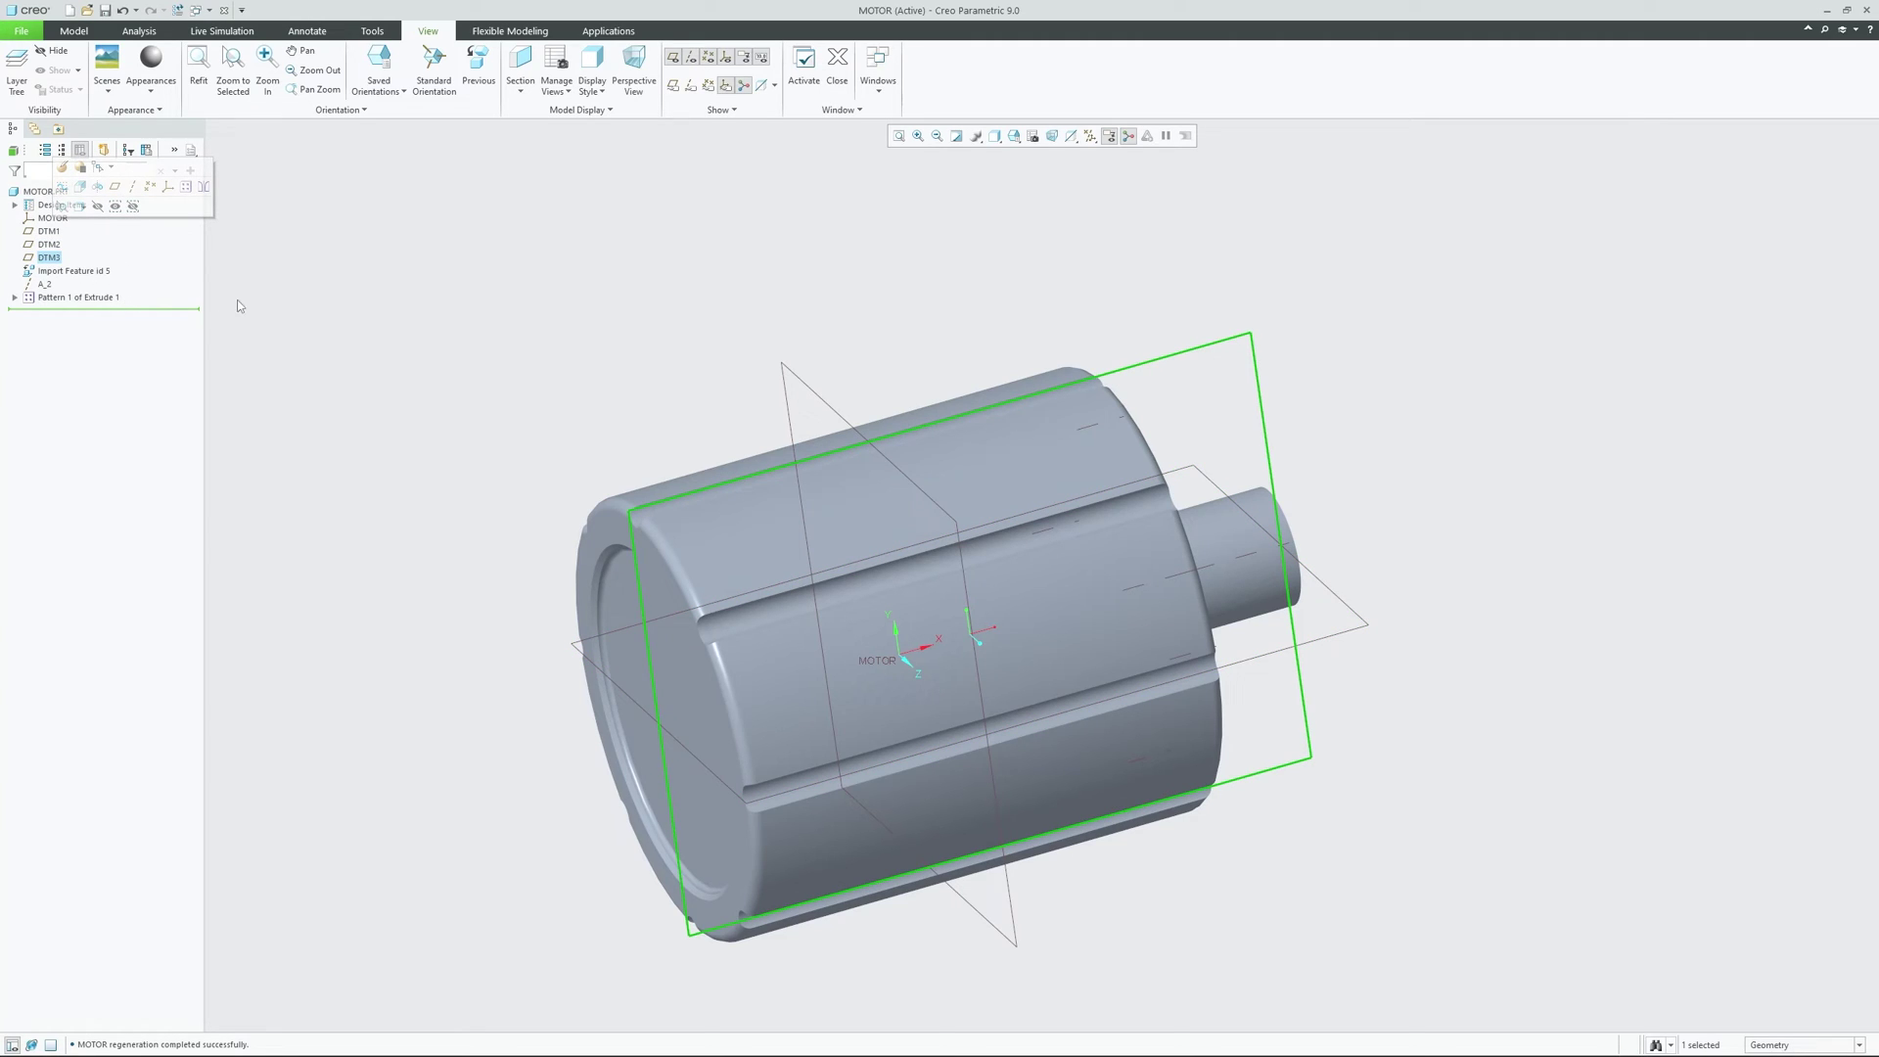
{"action": "left_click", "coordinate": [466, 260]}
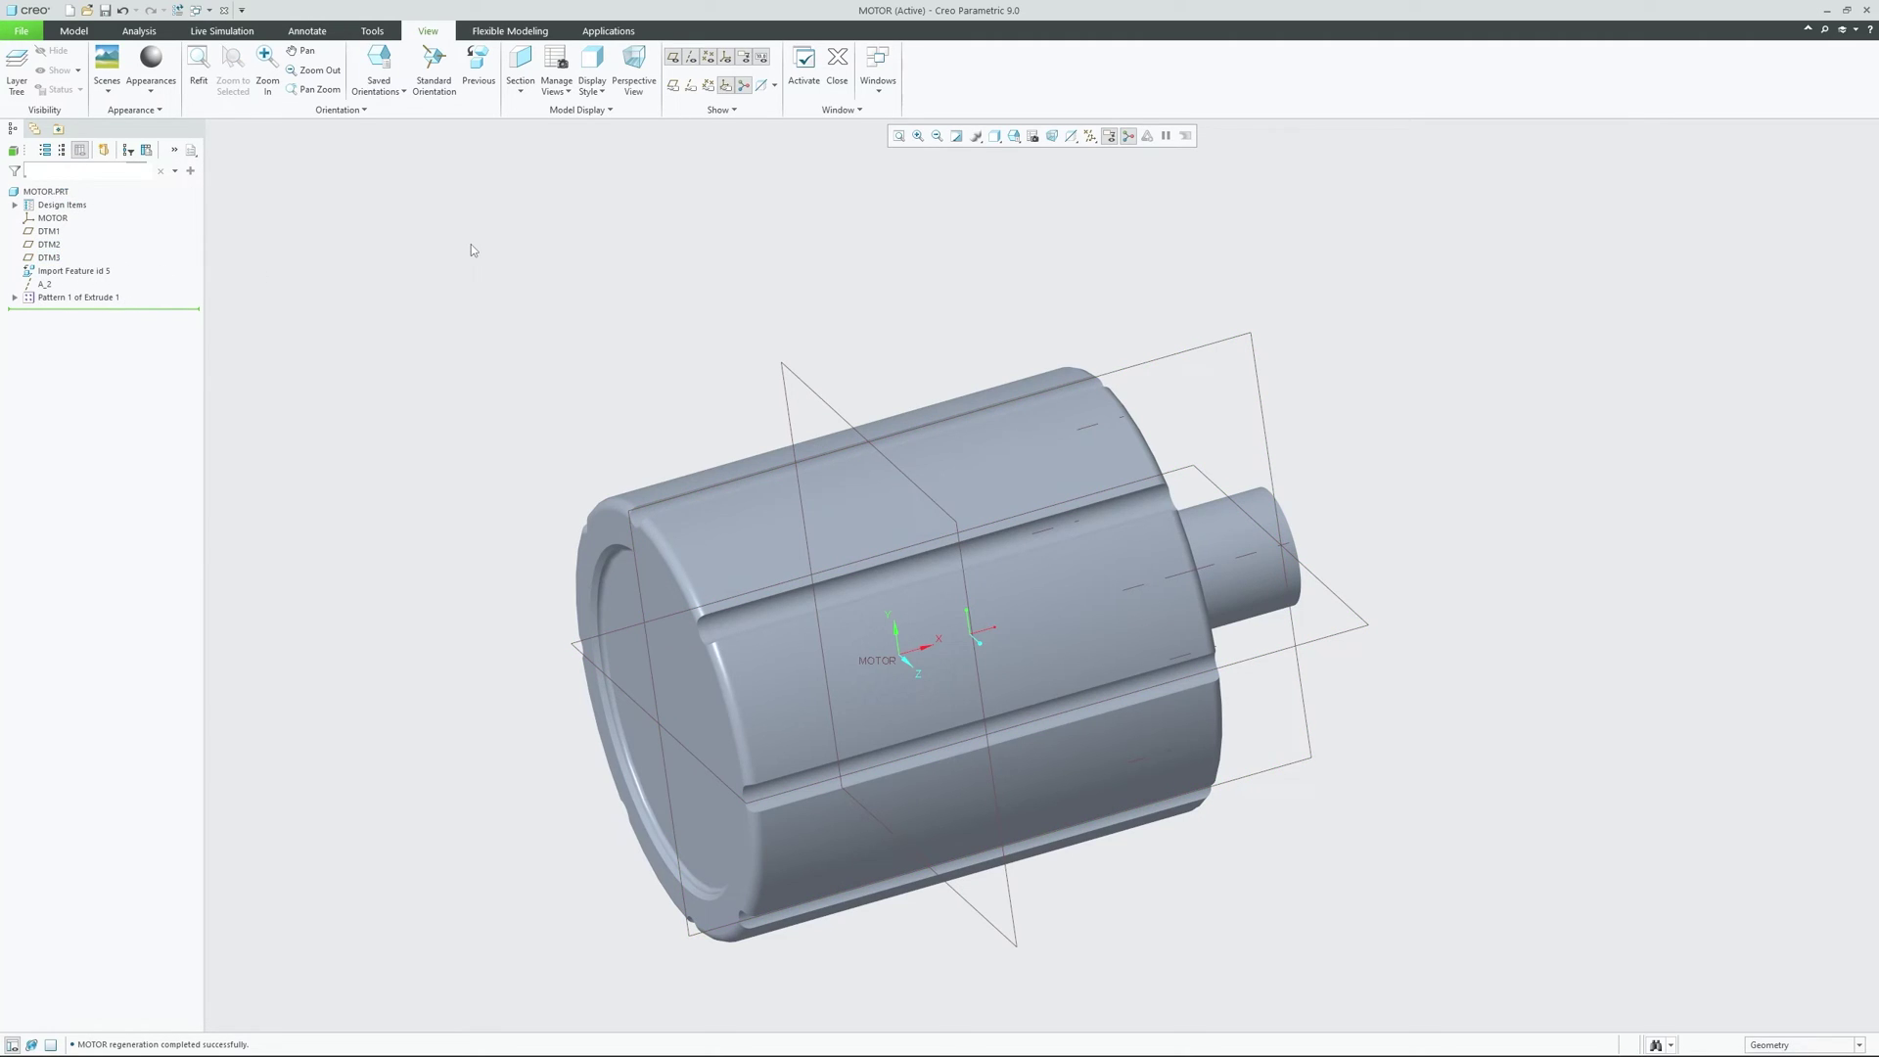
{"action": "middle_click_drag", "start_coordinate": [472, 250], "coordinate": [723, 367]}
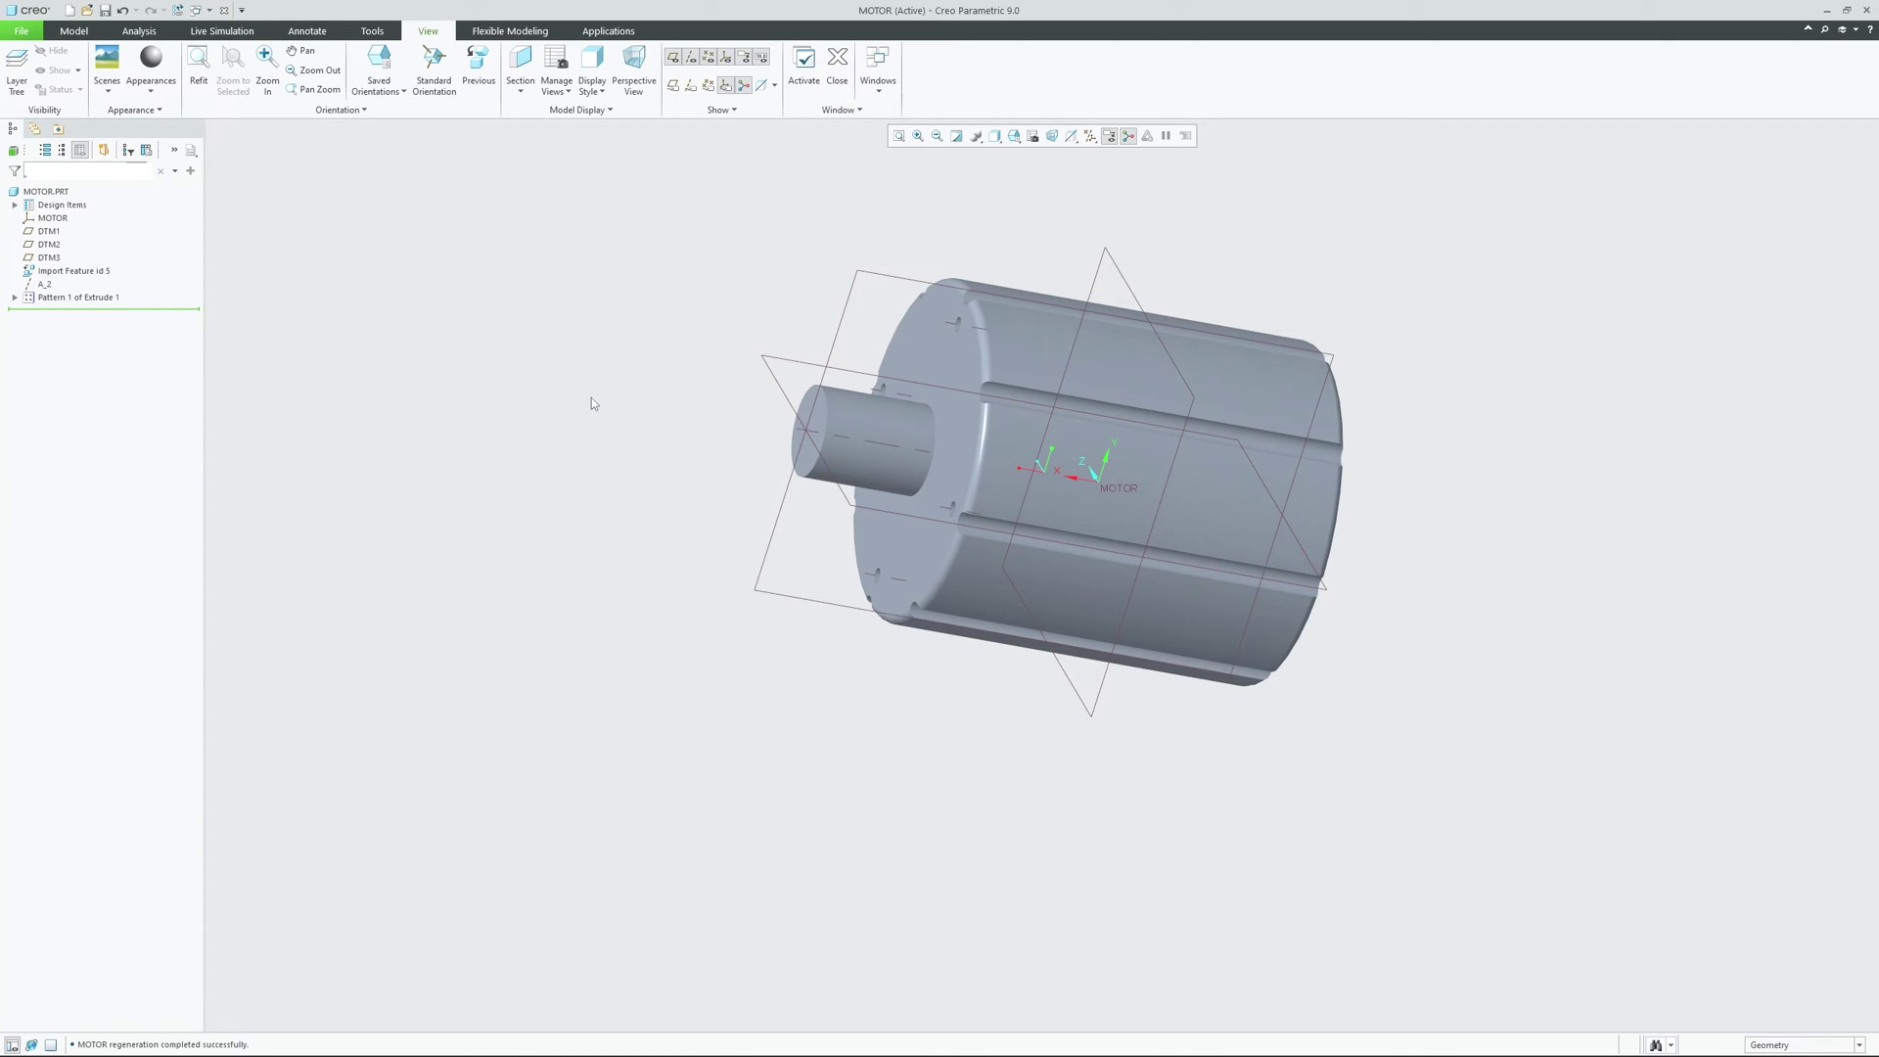
{"action": "left_click", "coordinate": [63, 33]}
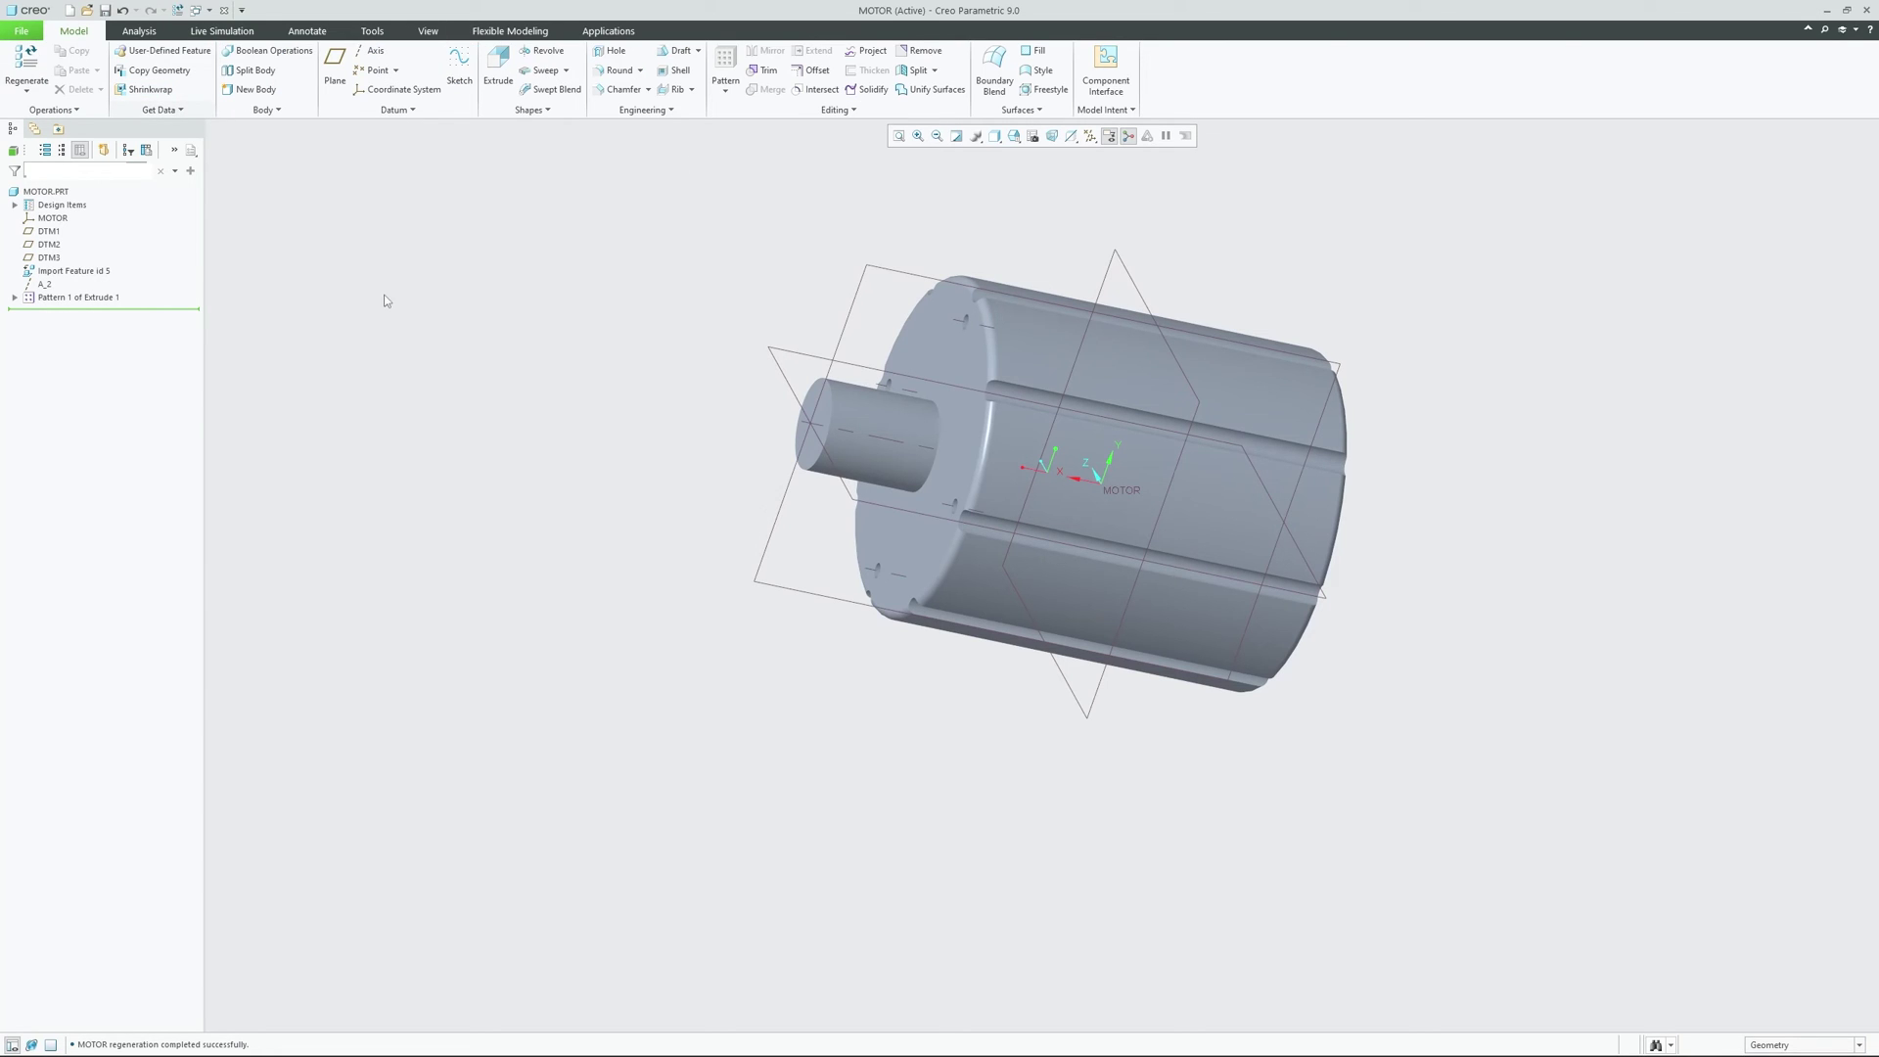
{"action": "left_click", "coordinate": [191, 112]}
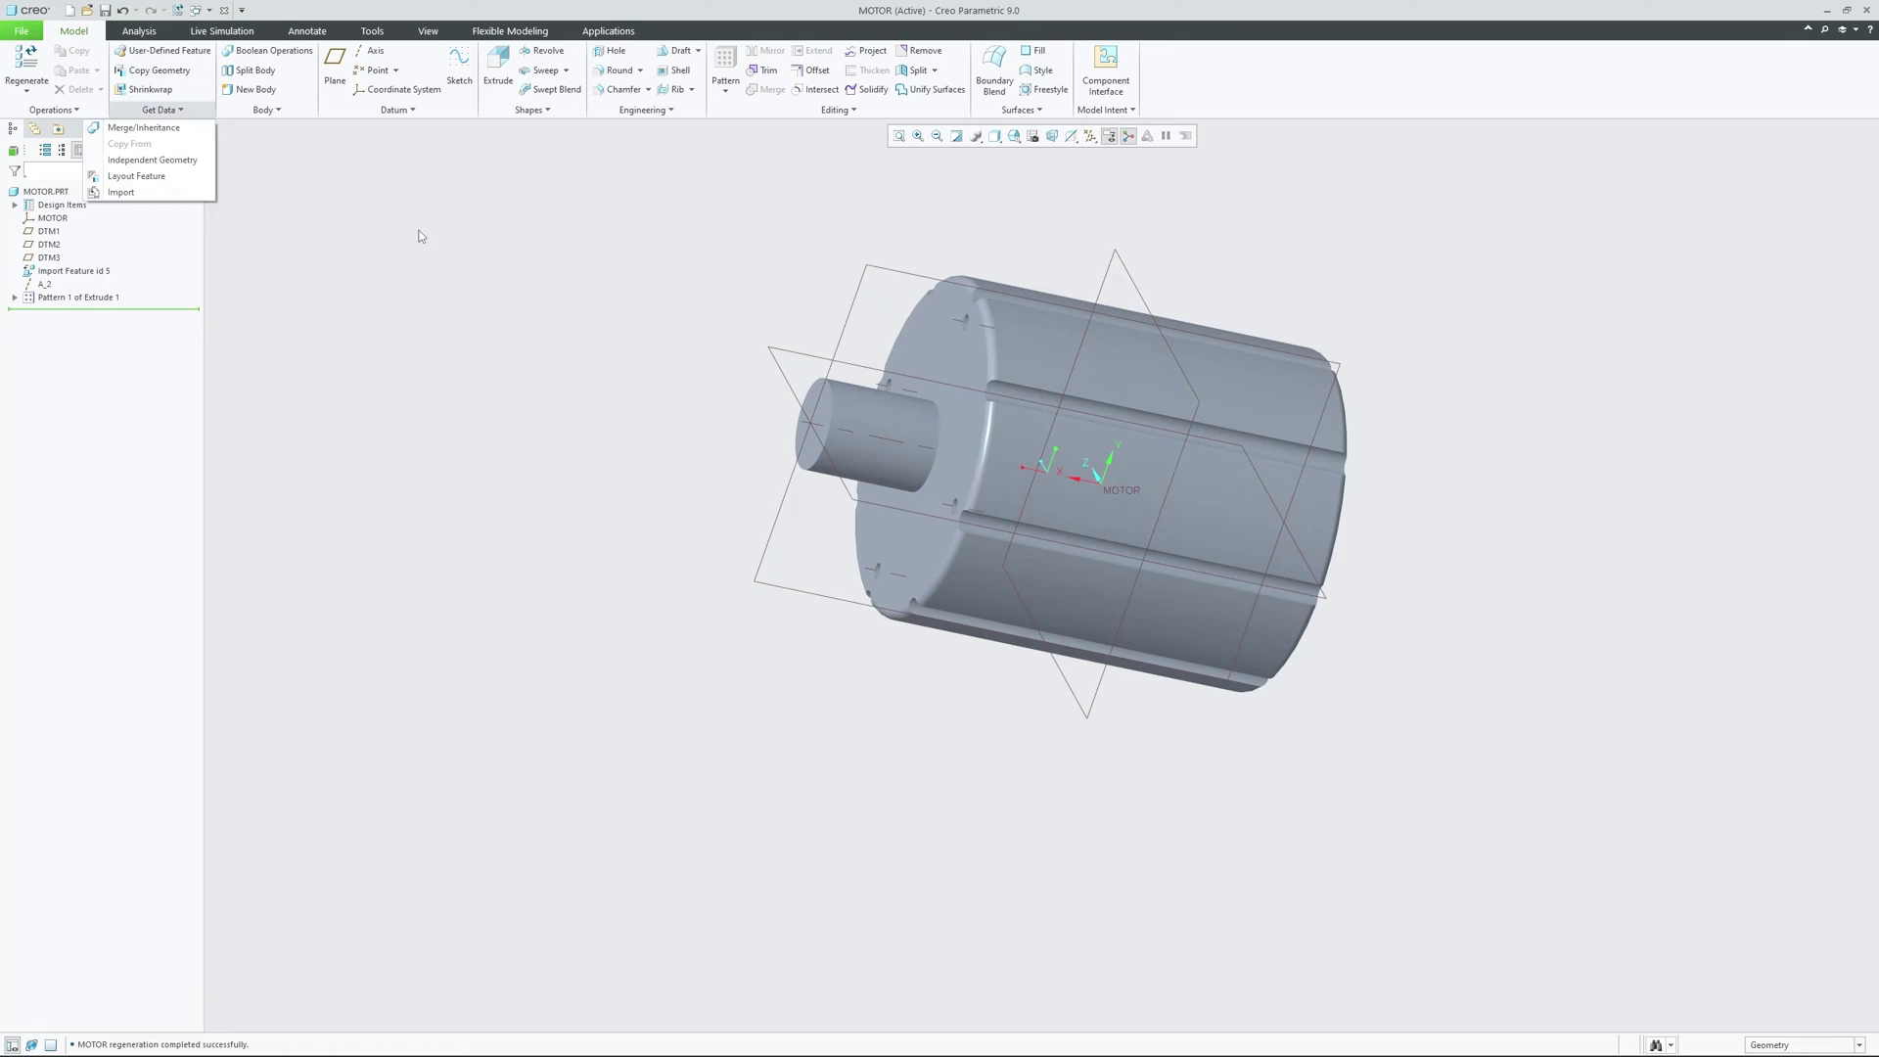
{"action": "left_click", "coordinate": [301, 169]}
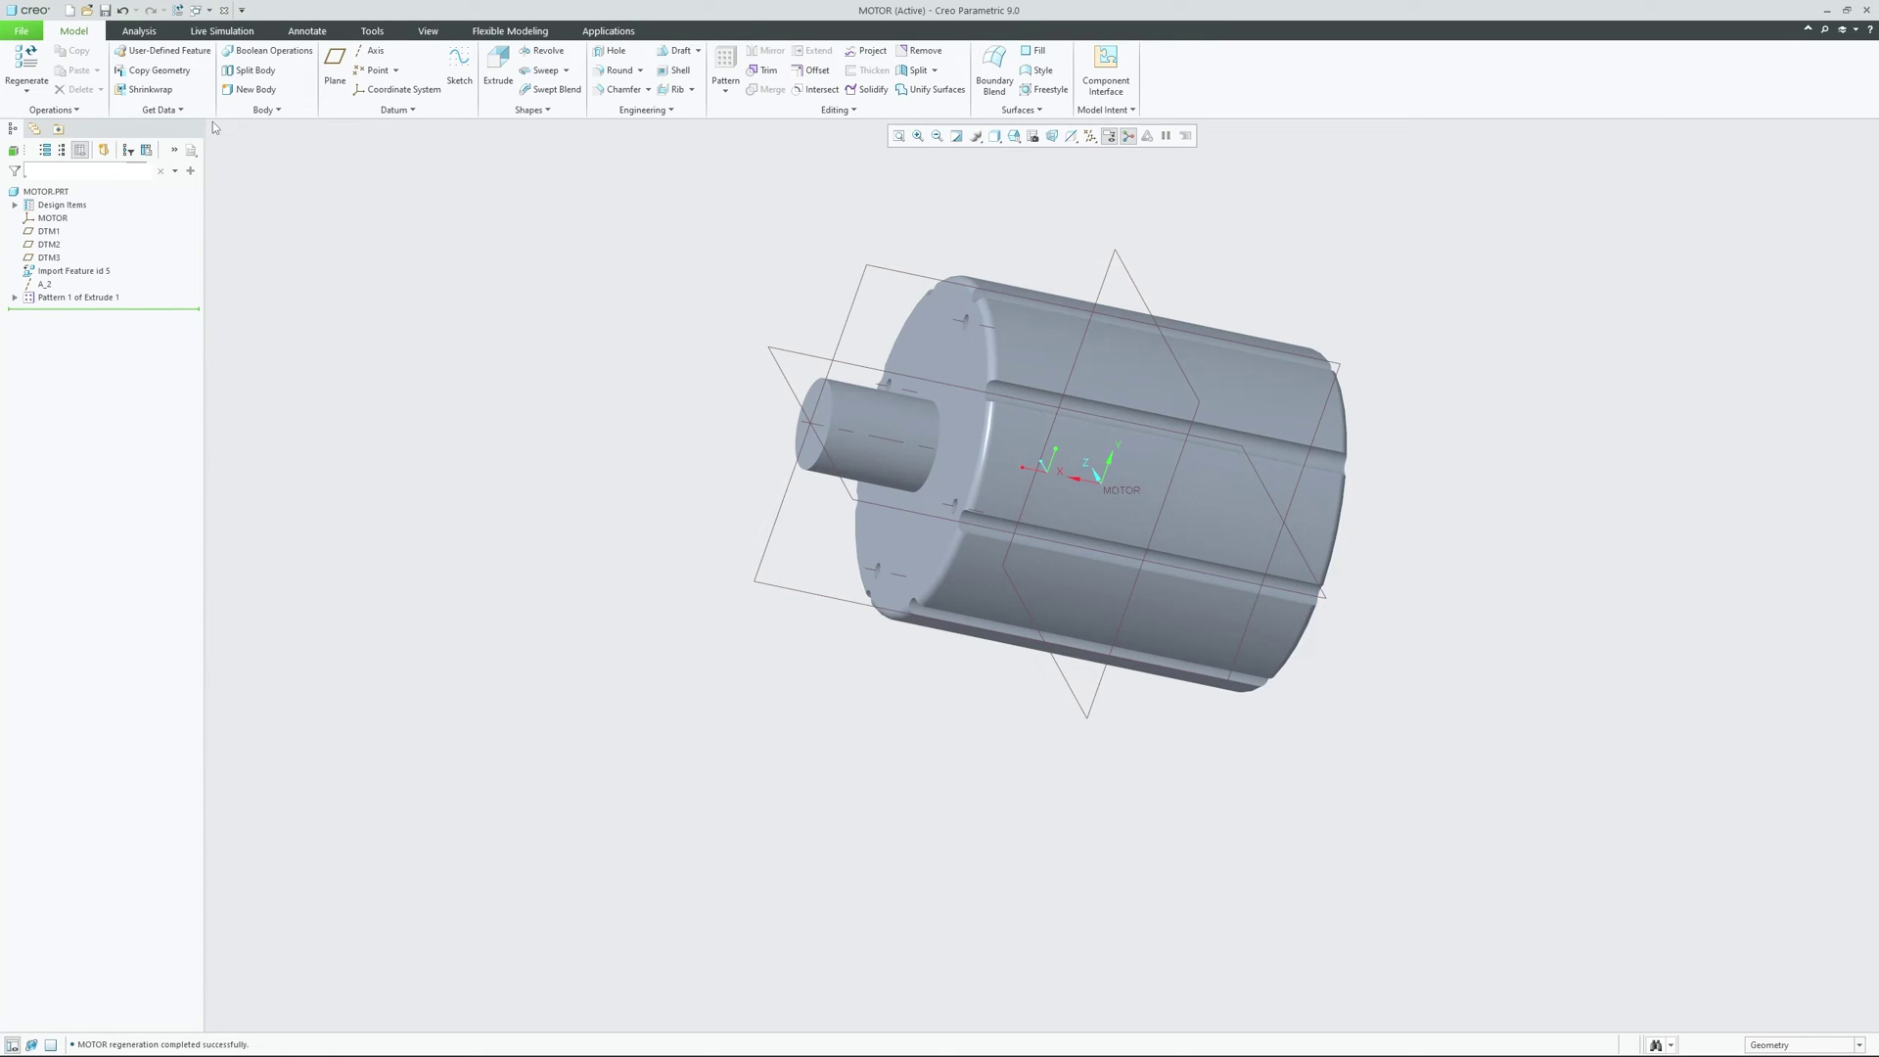
{"action": "left_click", "coordinate": [266, 110]}
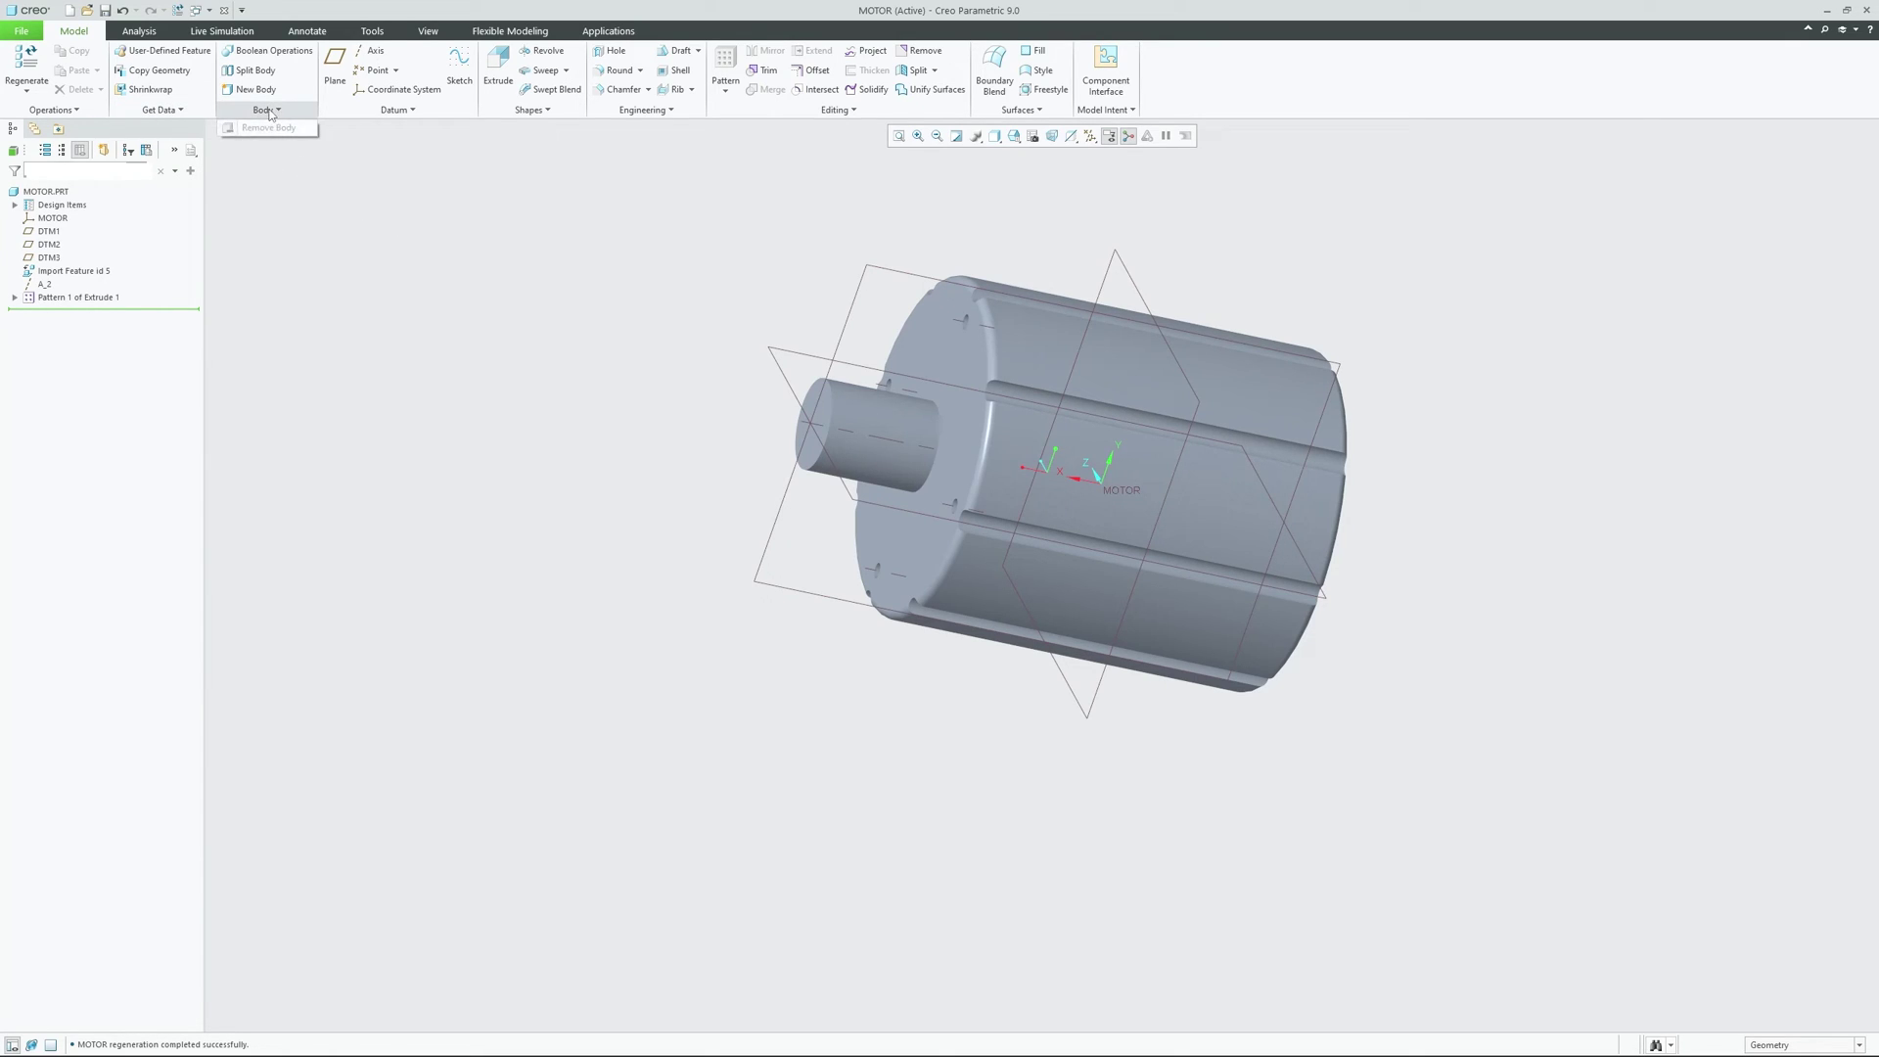
{"action": "left_click", "coordinate": [180, 111]}
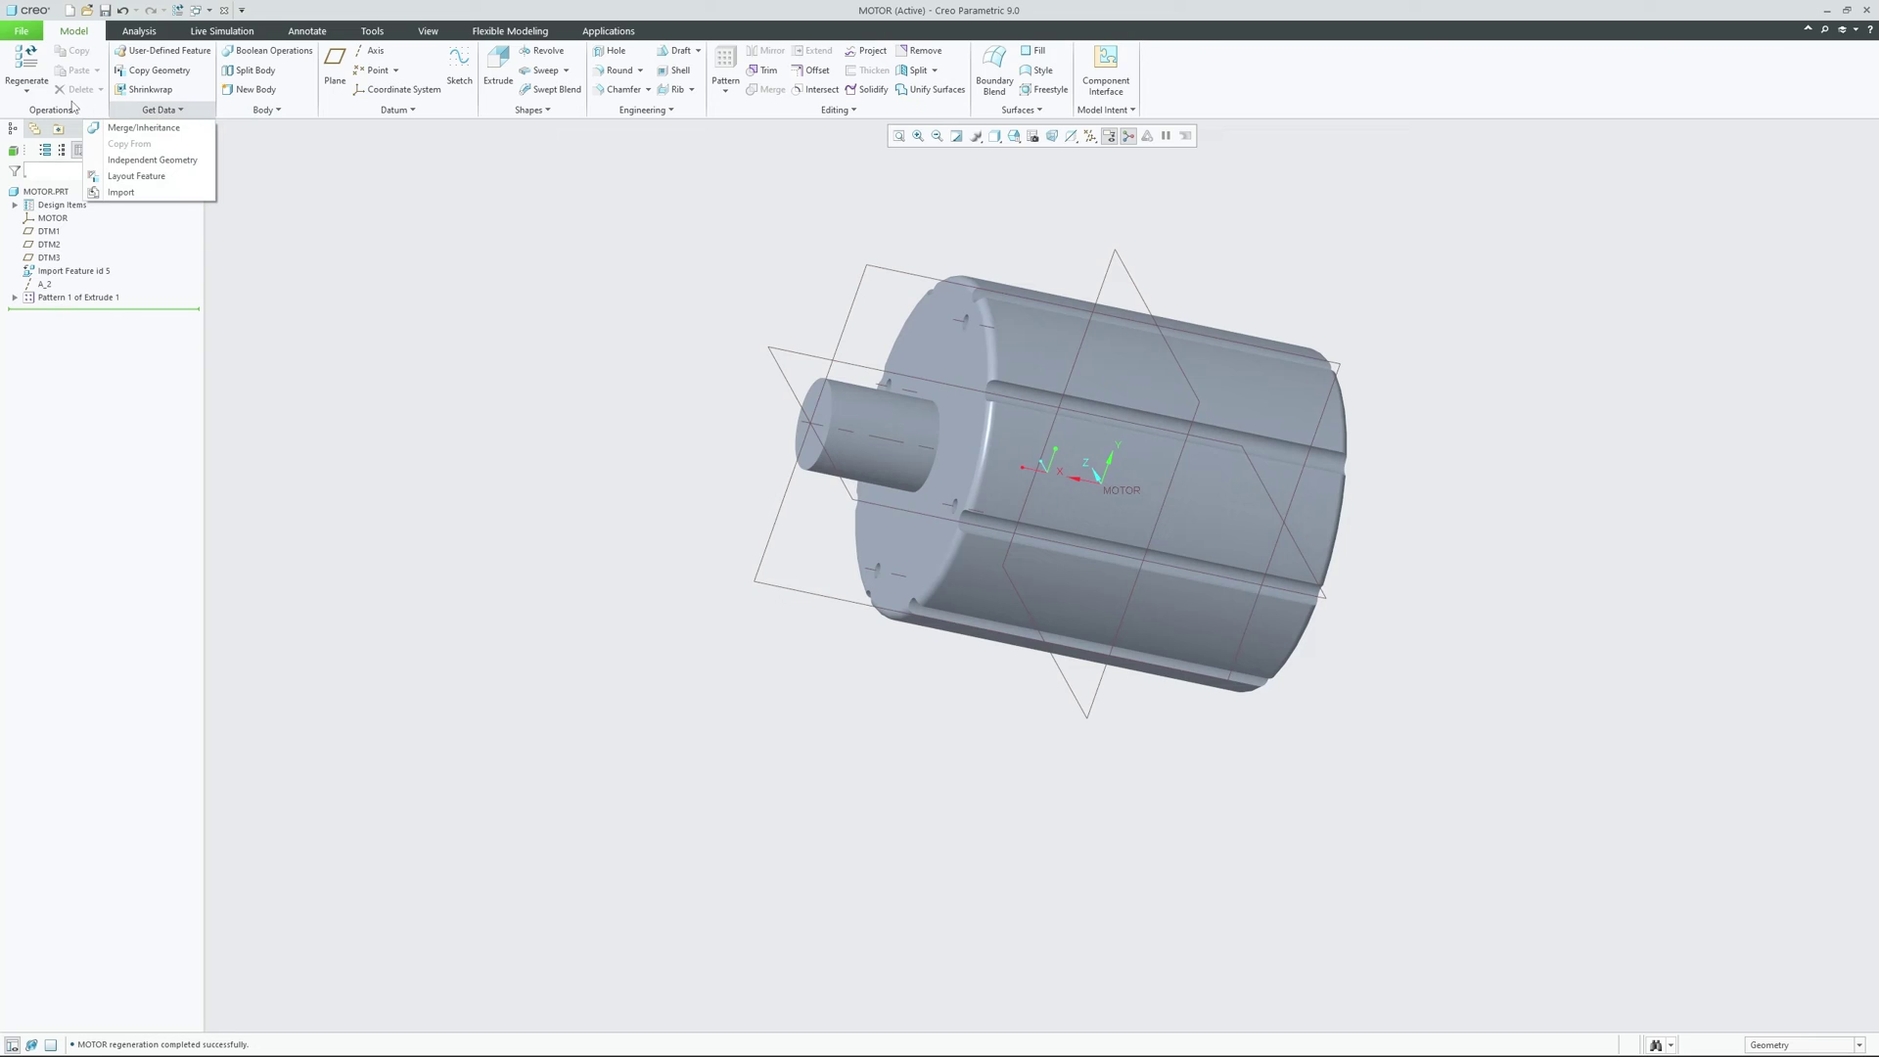
{"action": "left_click", "coordinate": [123, 192]}
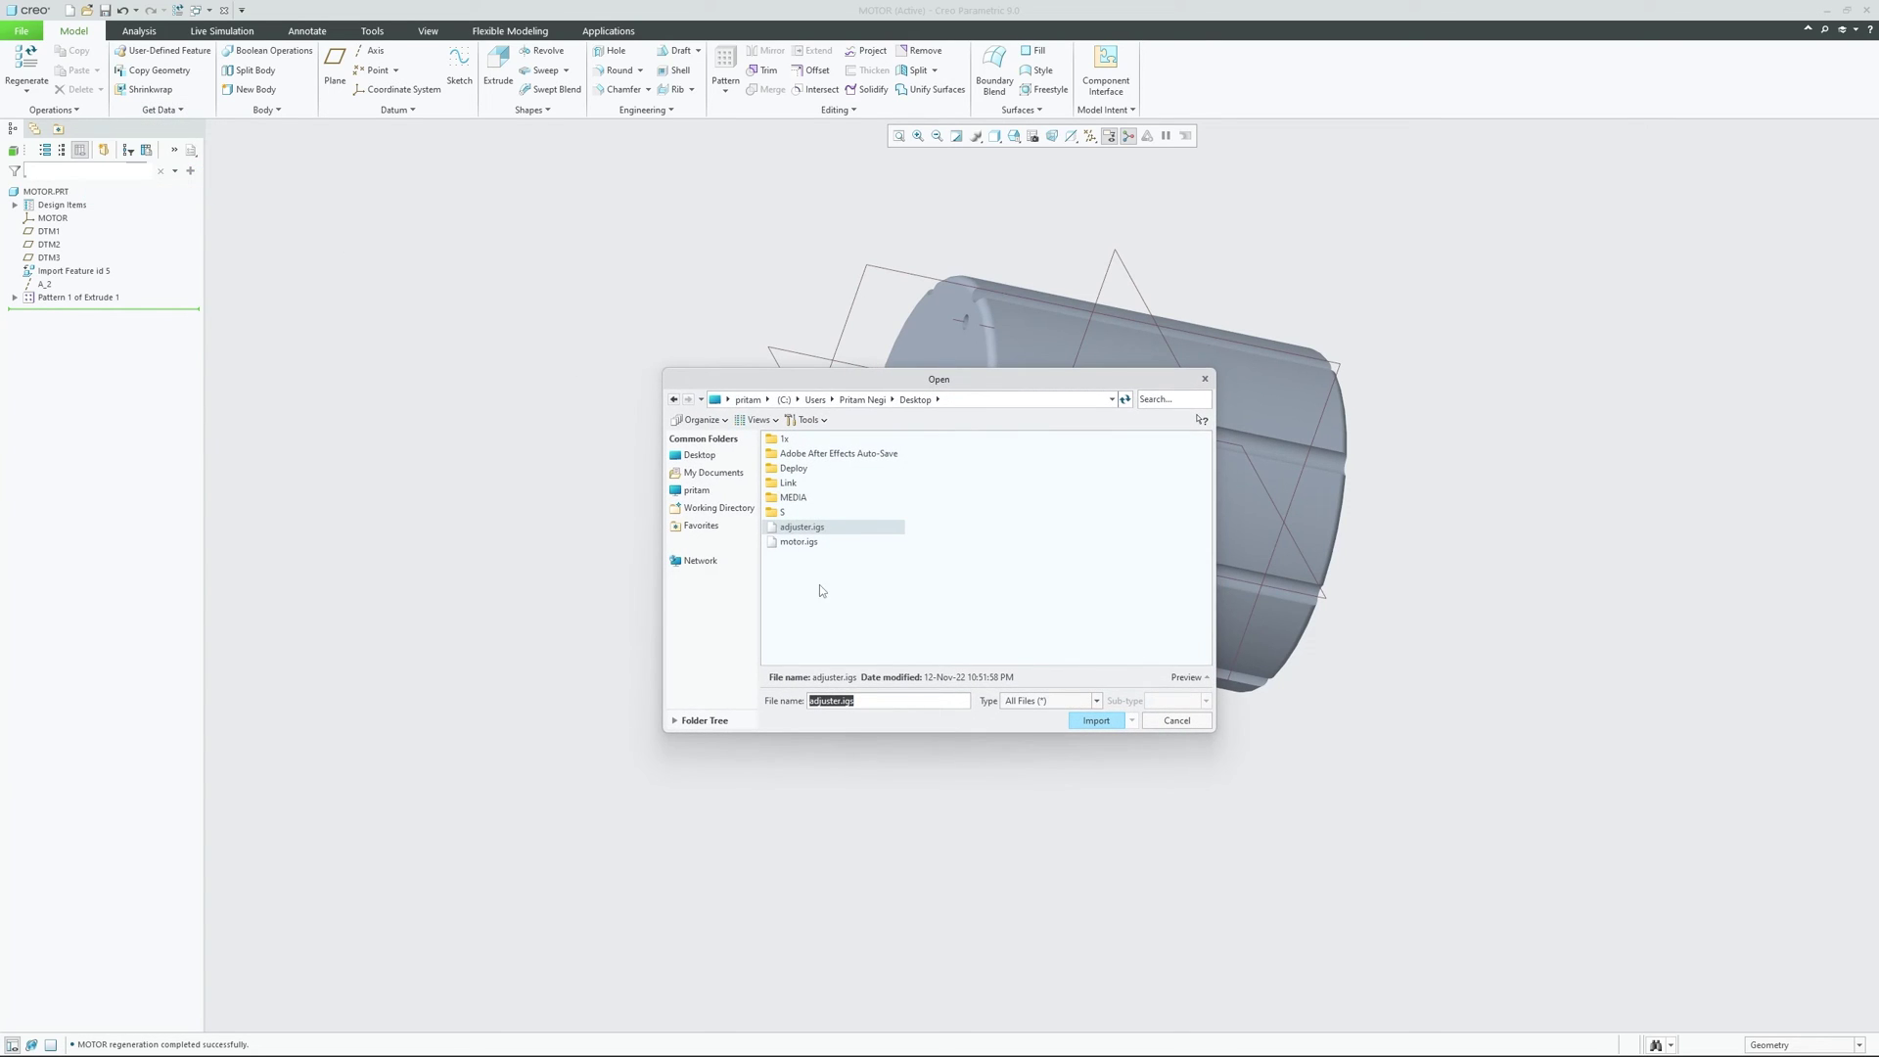
{"action": "left_click", "coordinate": [1198, 722]}
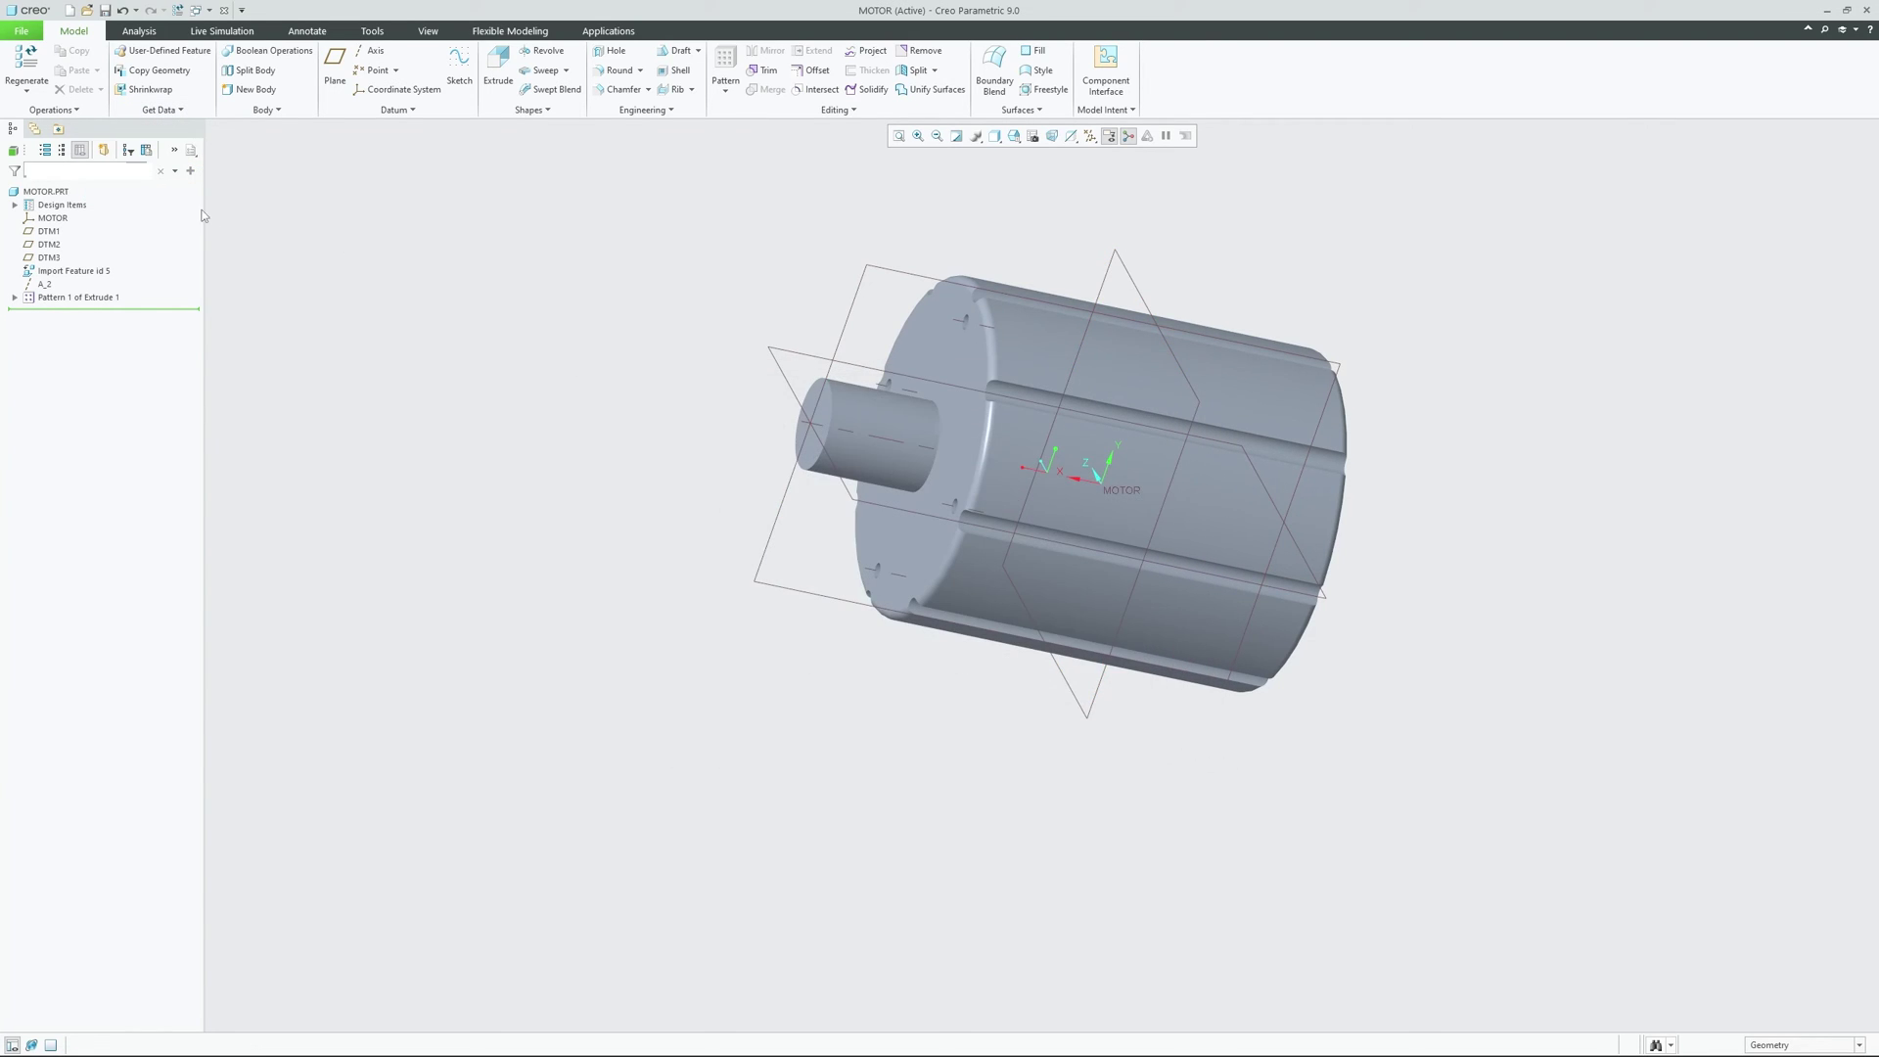